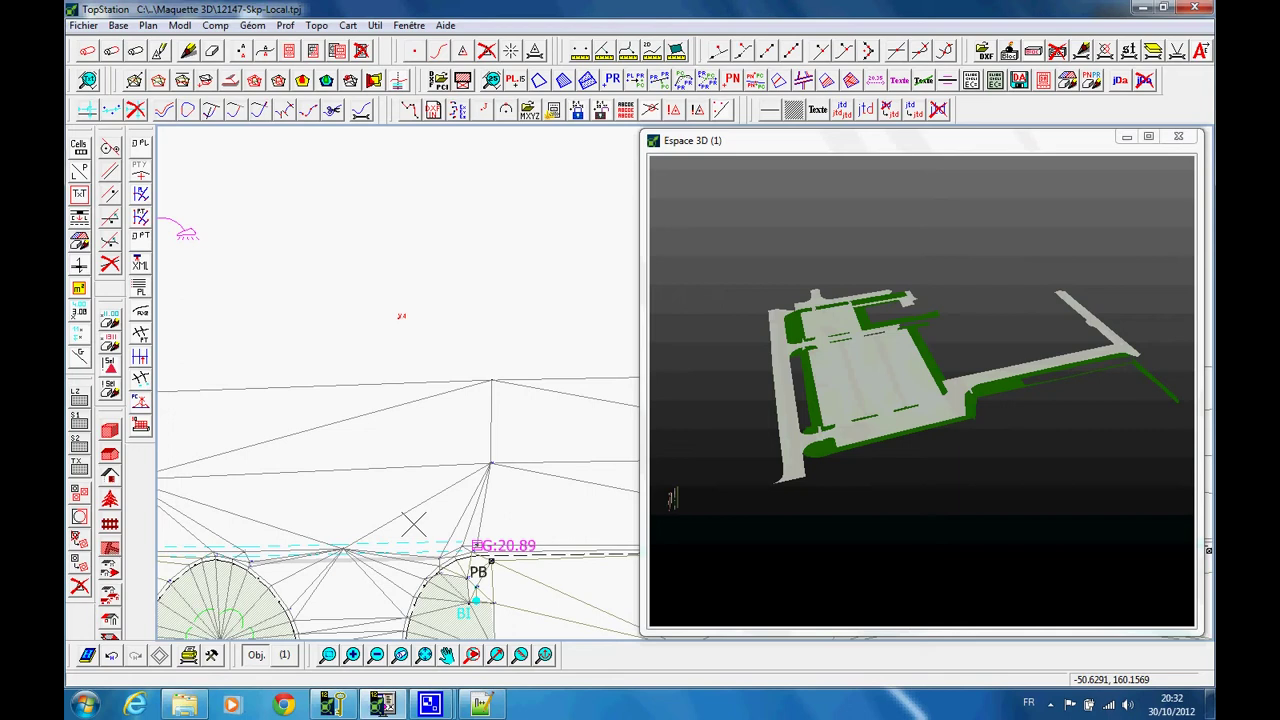
- Start creating a linear body from plan lines and select the hatched wall's line Lever.31055 as the line to convert
{"action": "left_click", "coordinate": [140, 424]}
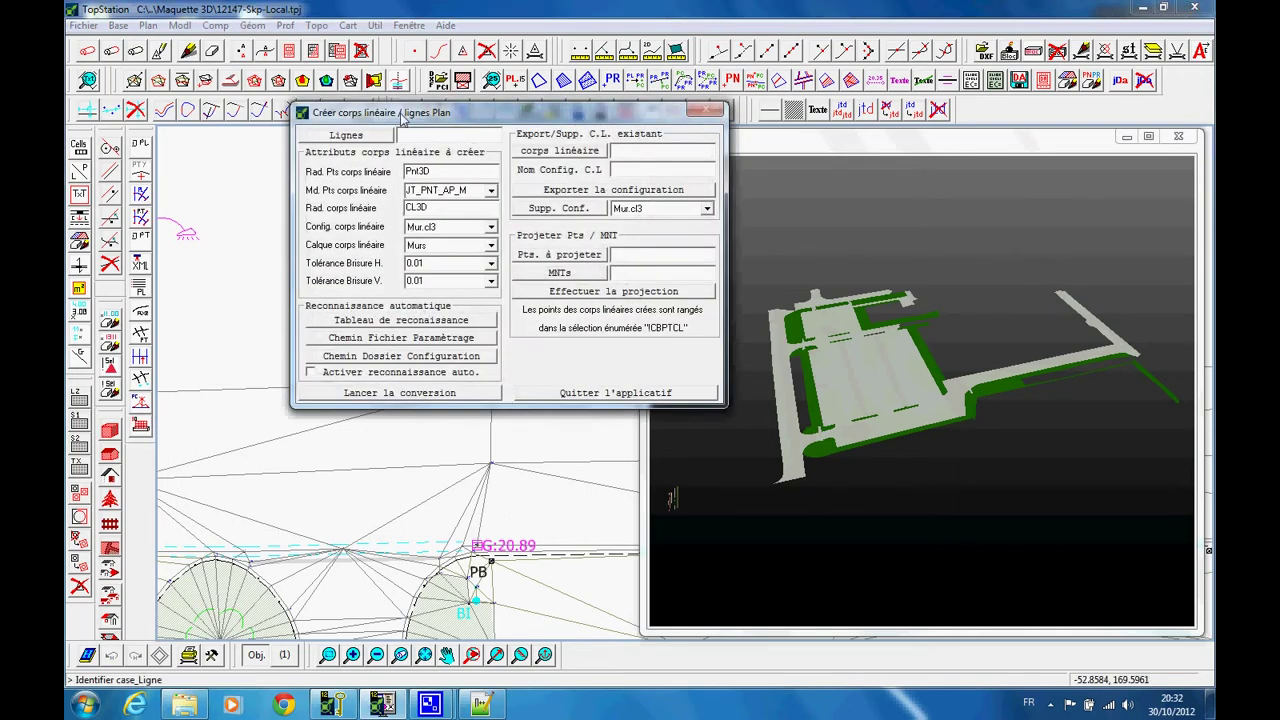
{"action": "left_click_drag", "start_coordinate": [402, 118], "coordinate": [305, 148]}
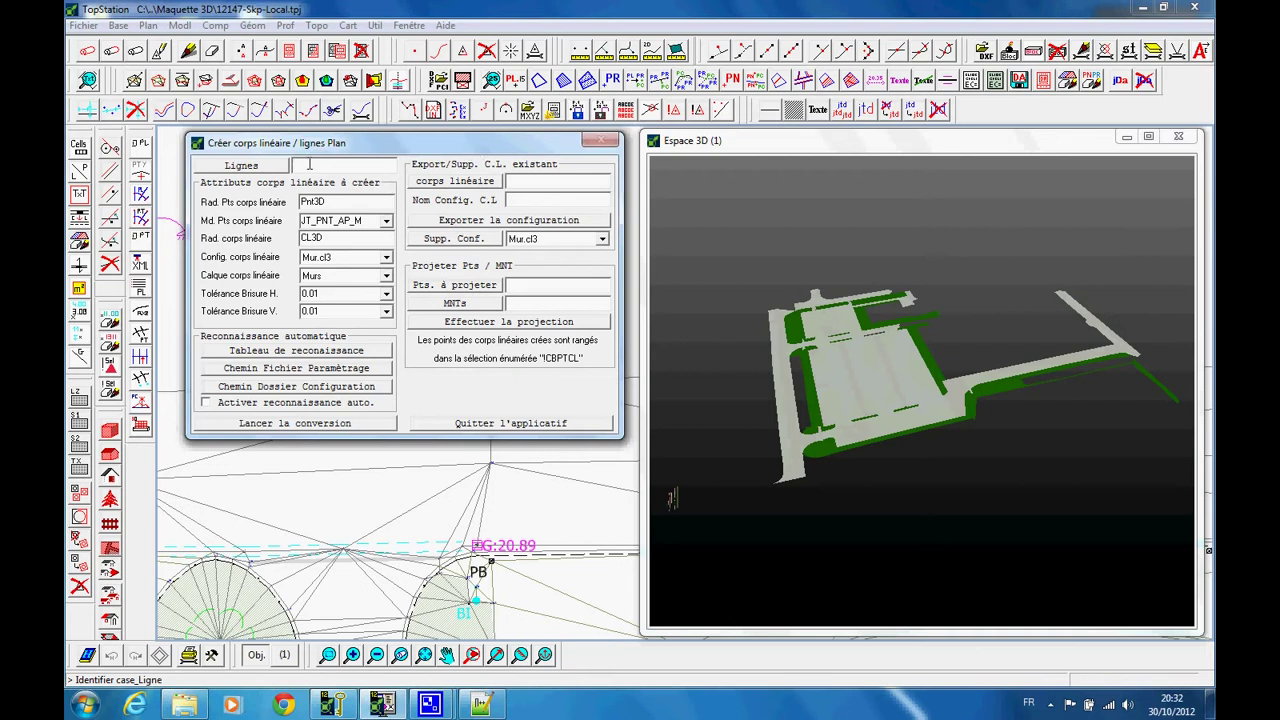
{"action": "mouse_move", "coordinate": [306, 148]}
{"action": "left_mouse_down"}
{"action": "mouse_move", "coordinate": [284, 144]}
{"action": "mouse_move", "coordinate": [296, 146]}
{"action": "left_mouse_up"}
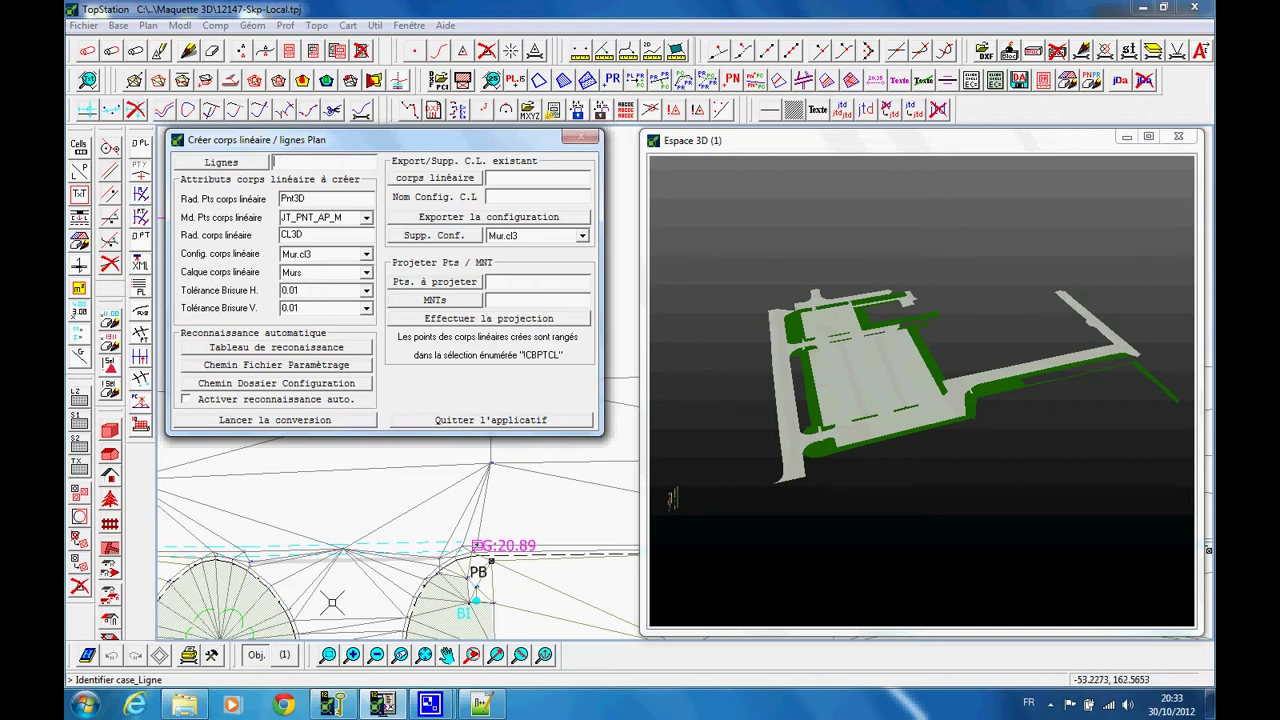
{"action": "scroll", "coordinate": [392, 514], "scroll_direction": "down", "scroll_amount": 2}
{"action": "scroll", "coordinate": [392, 514], "scroll_direction": "up", "scroll_amount": 3}
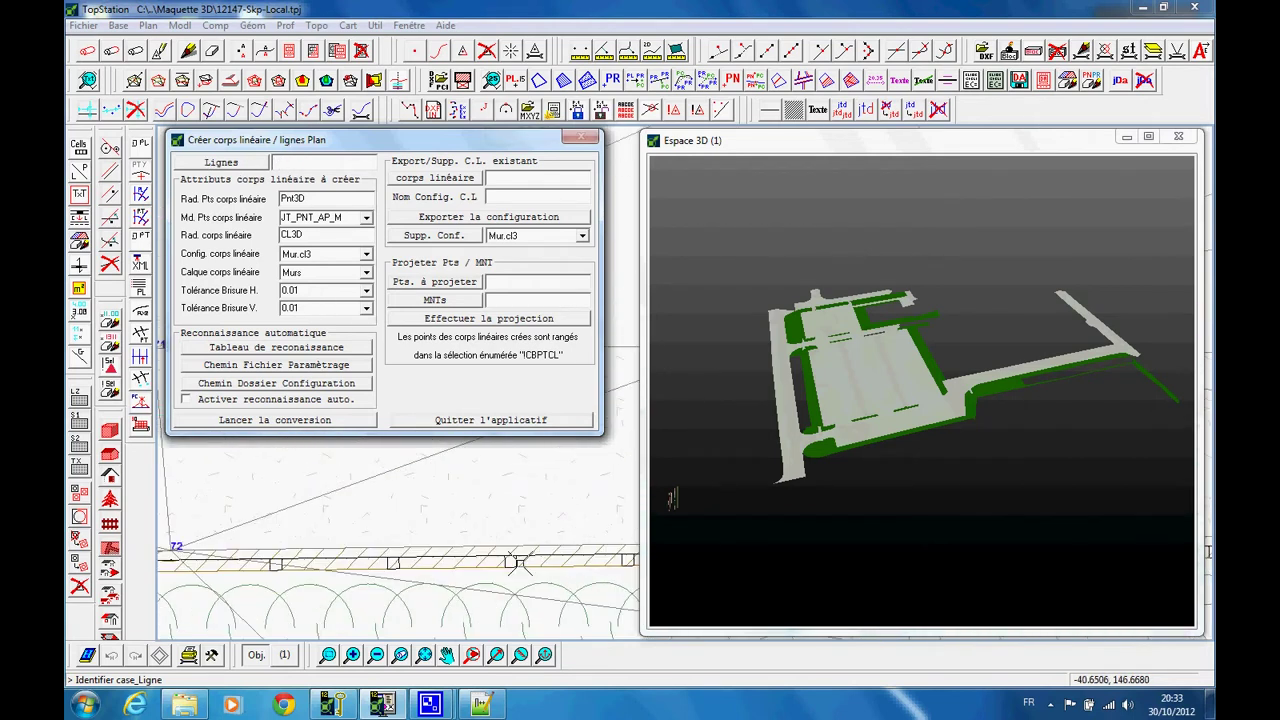
{"action": "left_click", "coordinate": [531, 566]}
{"action": "left_click", "coordinate": [531, 566]}
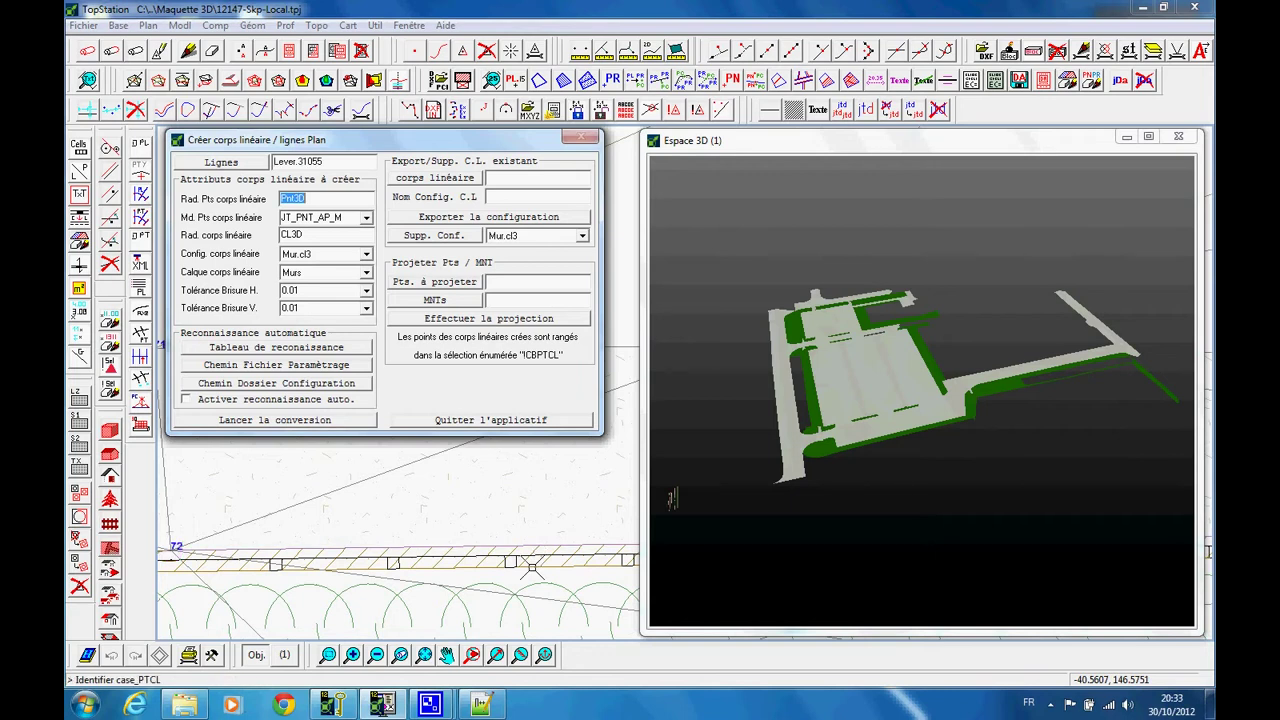
{"action": "left_click", "coordinate": [222, 162]}
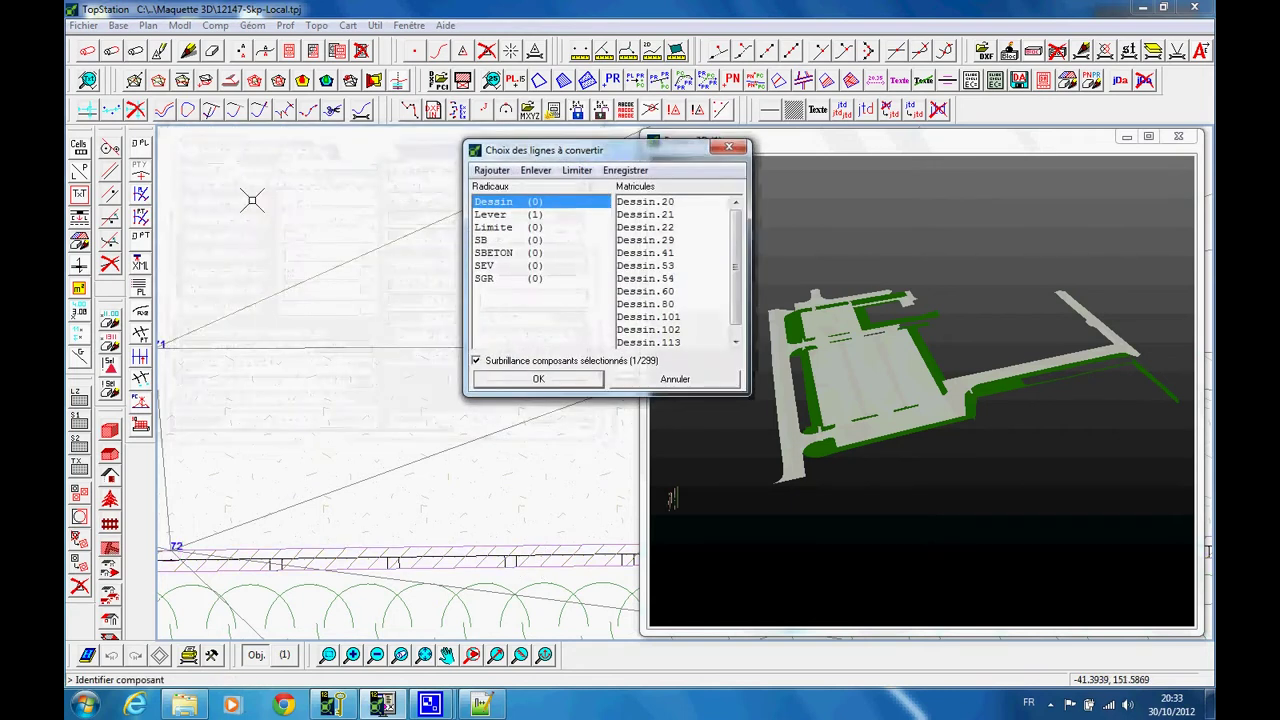
{"action": "left_click", "coordinate": [649, 381]}
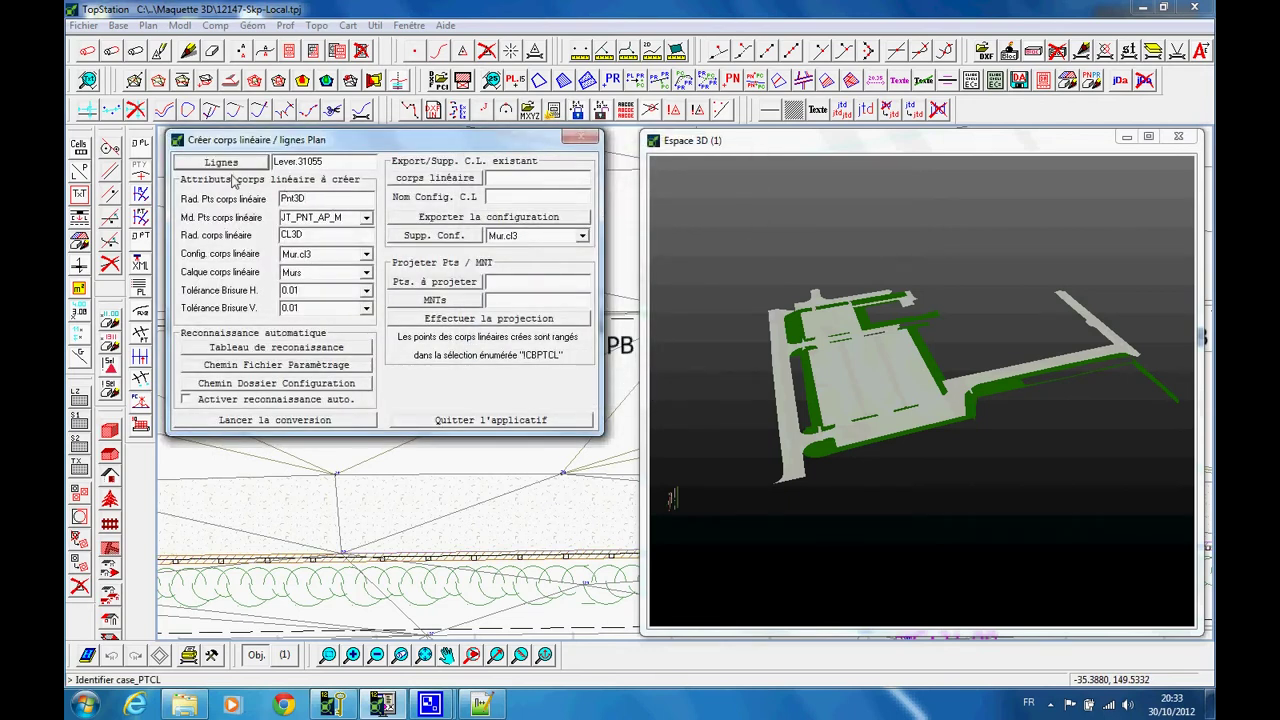
- Review the linear body's attributes: point prefix and model, body prefix, configuration, layer and horizontal break tolerance
{"action": "double_click", "coordinate": [327, 200]}
{"action": "left_click", "coordinate": [367, 218]}
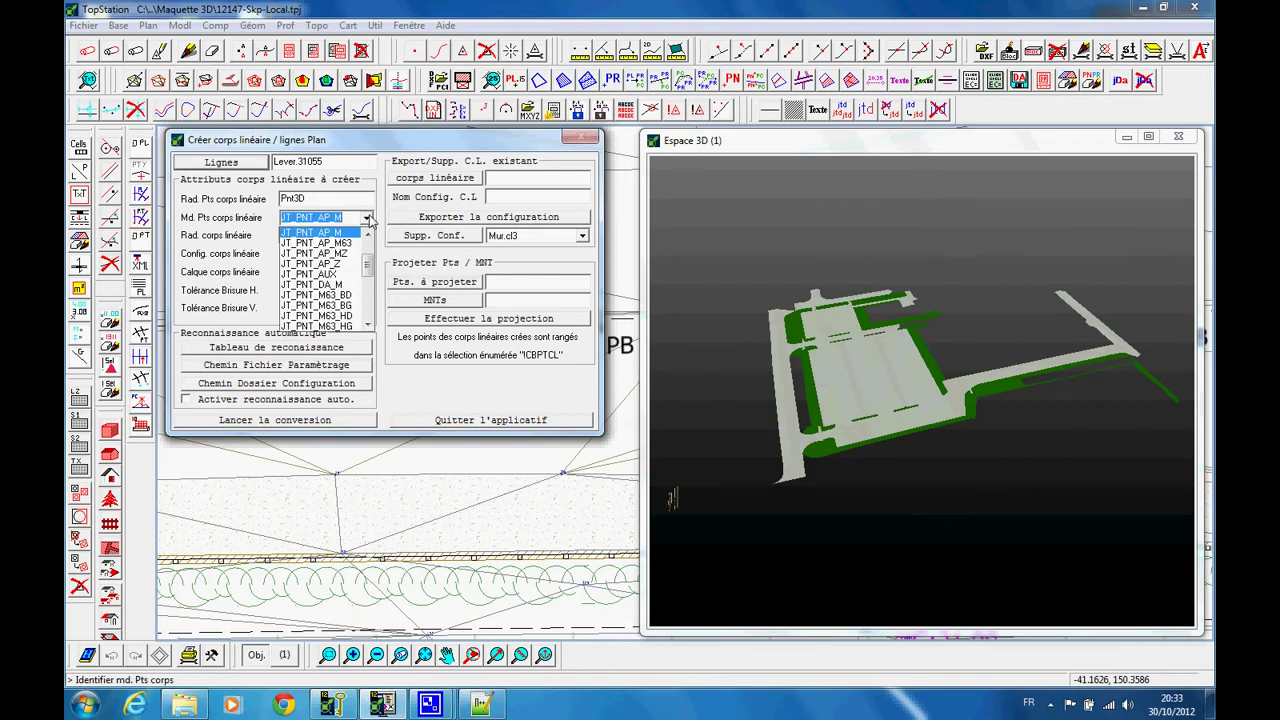
{"action": "left_click", "coordinate": [368, 218]}
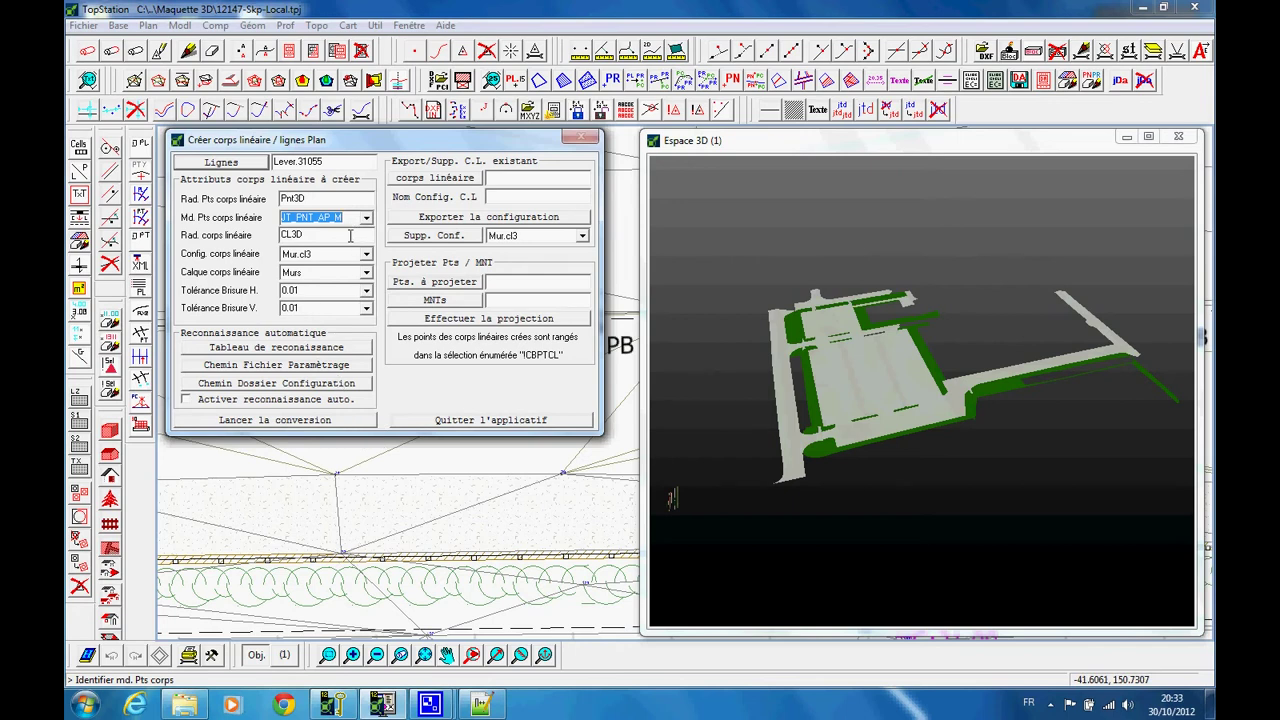
{"action": "left_click", "coordinate": [349, 235]}
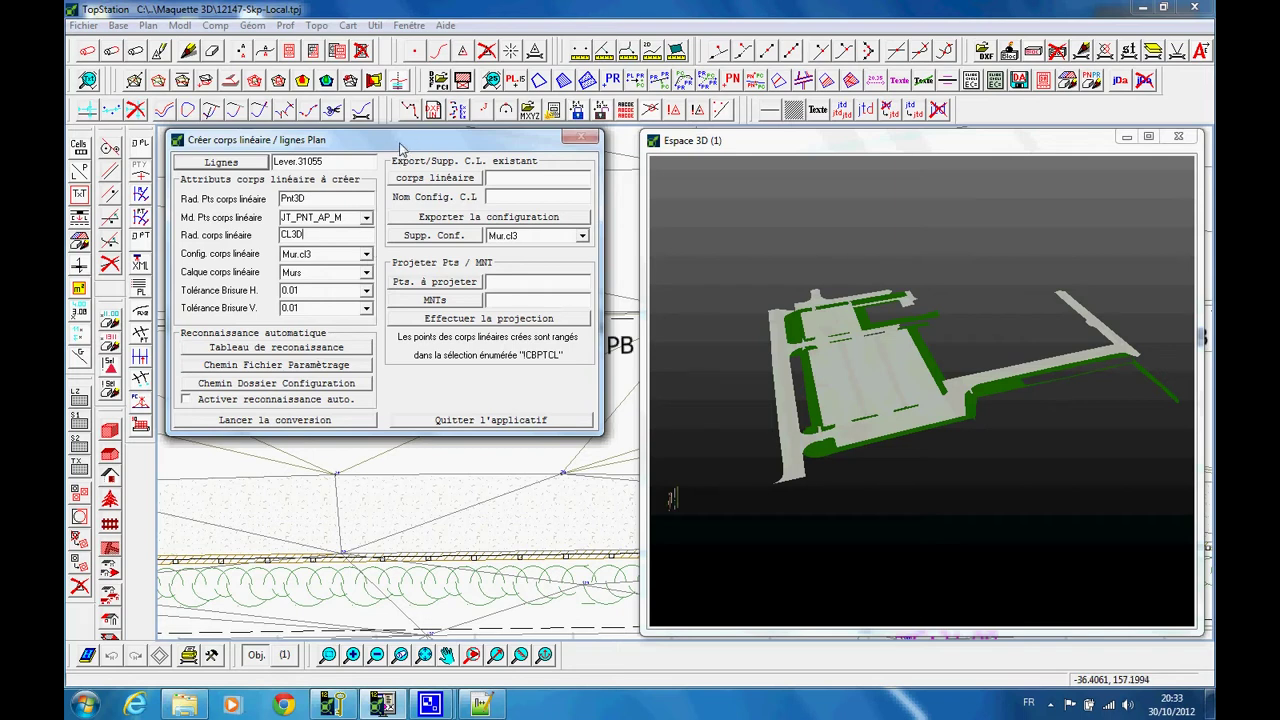
{"action": "left_click", "coordinate": [365, 255]}
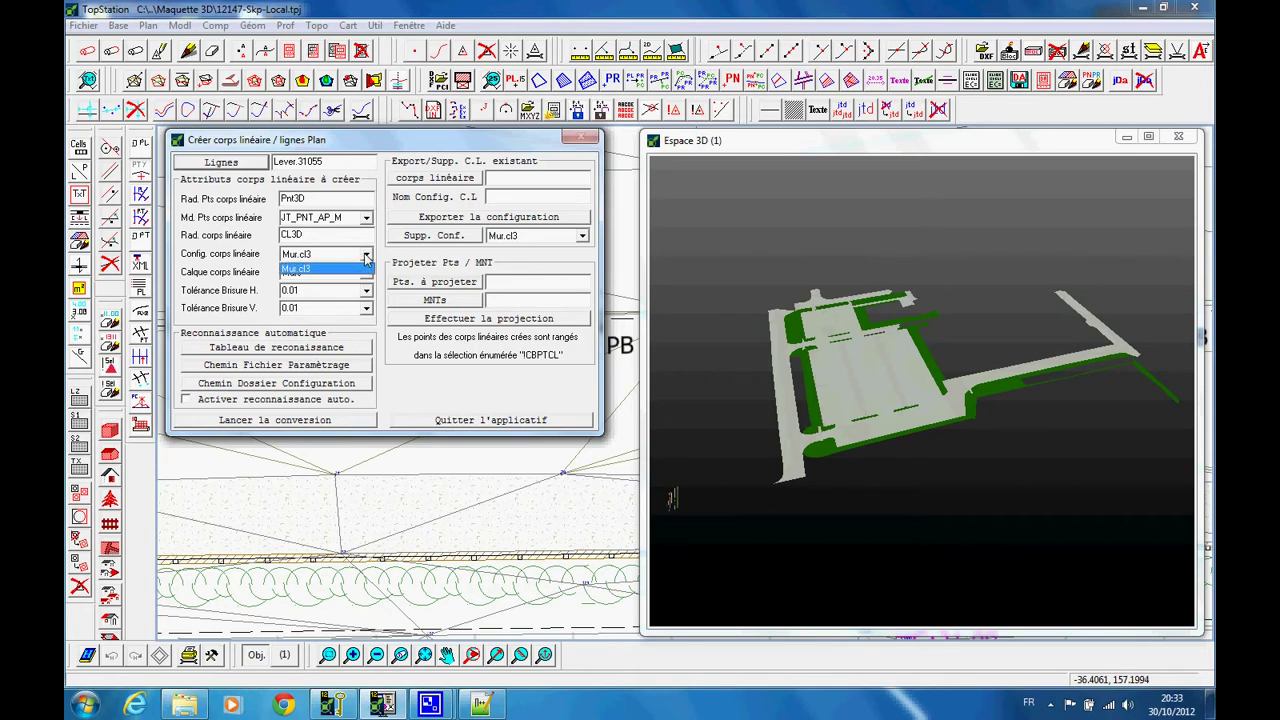
{"action": "left_click", "coordinate": [365, 256]}
{"action": "left_click", "coordinate": [367, 272]}
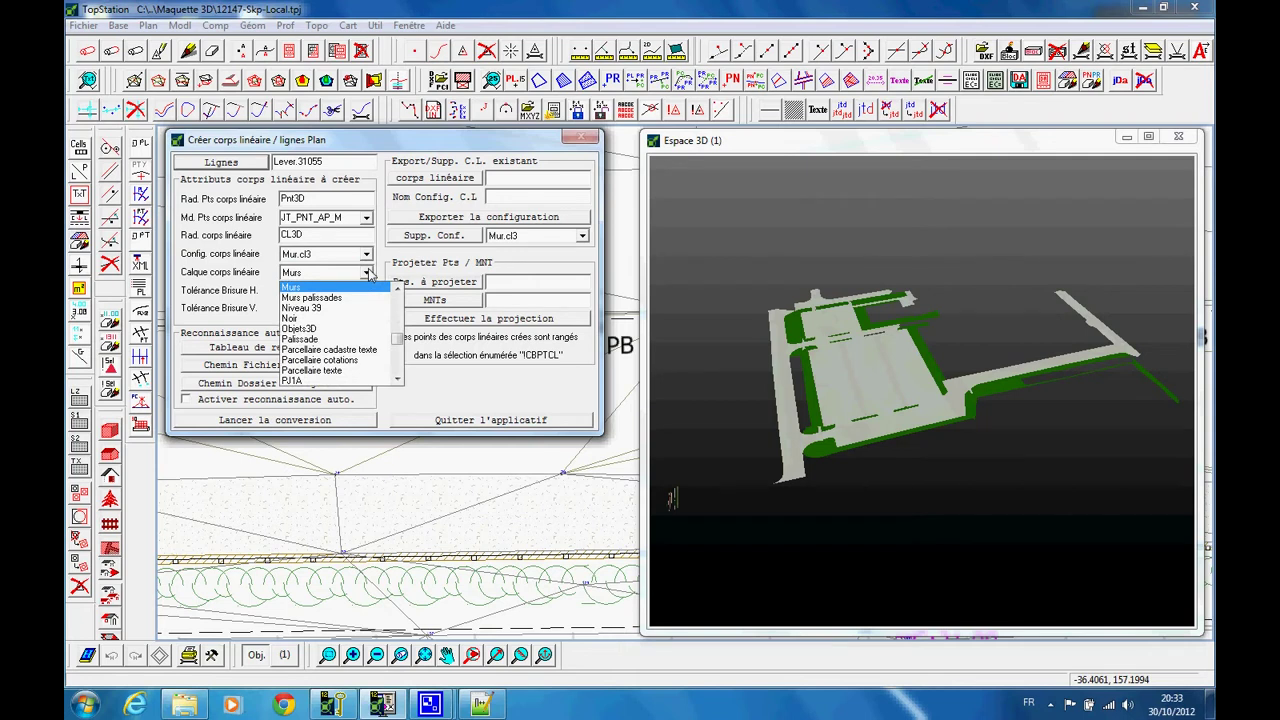
{"action": "left_click", "coordinate": [367, 273]}
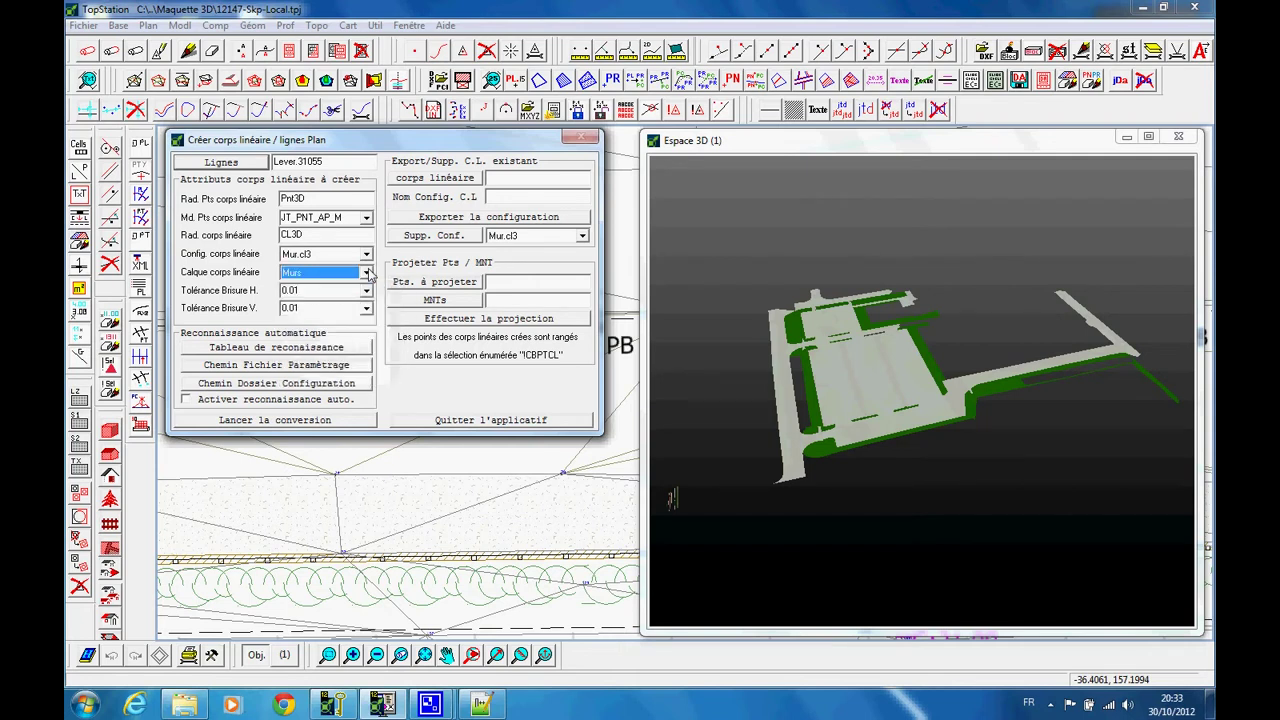
{"action": "double_click", "coordinate": [352, 290]}
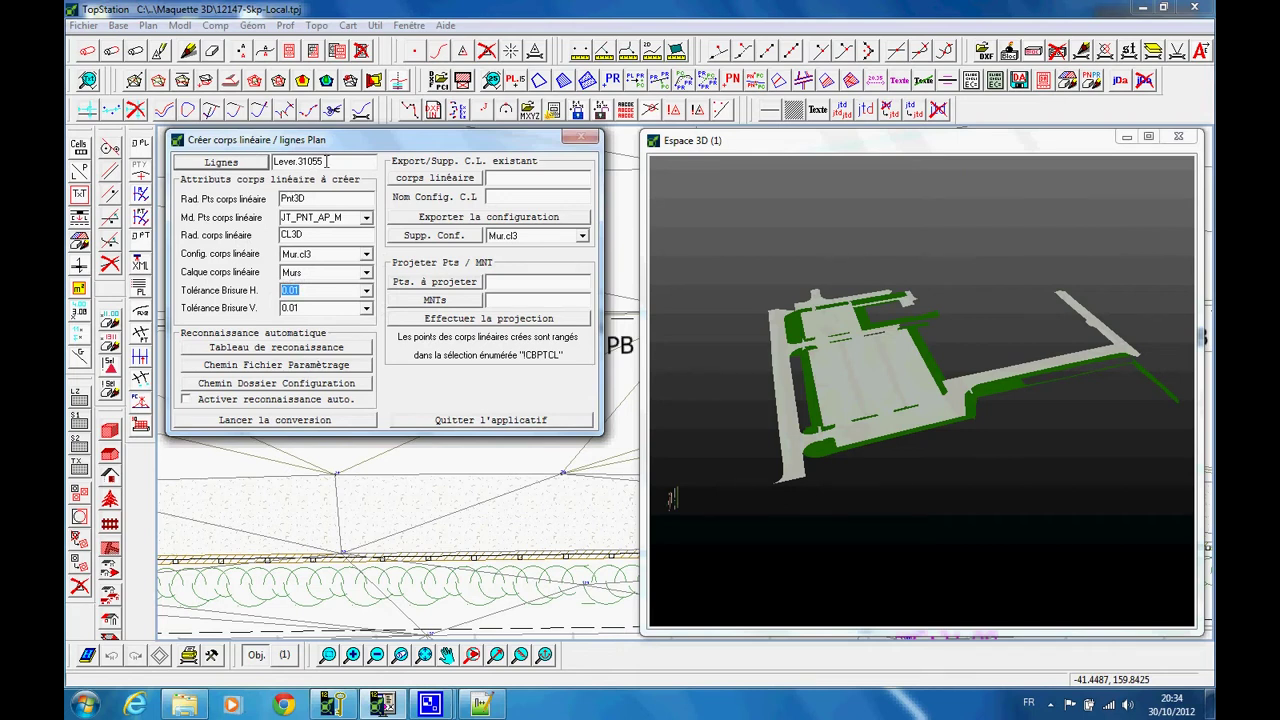
- Convert Lever.31055 into a linear body with the Mur.cl3 configuration on layer Murs and inspect the wall up close in 3D
{"action": "scroll", "coordinate": [385, 484], "scroll_direction": "down", "scroll_amount": 2}
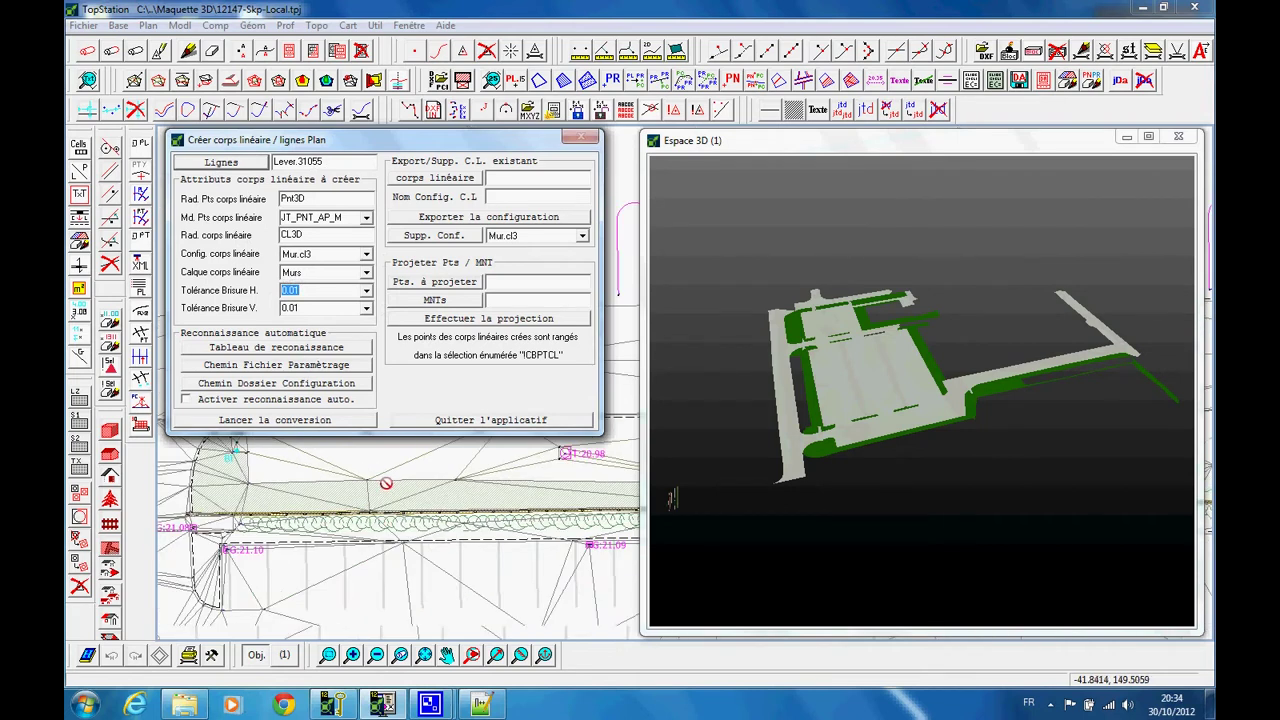
{"action": "left_click", "coordinate": [304, 424]}
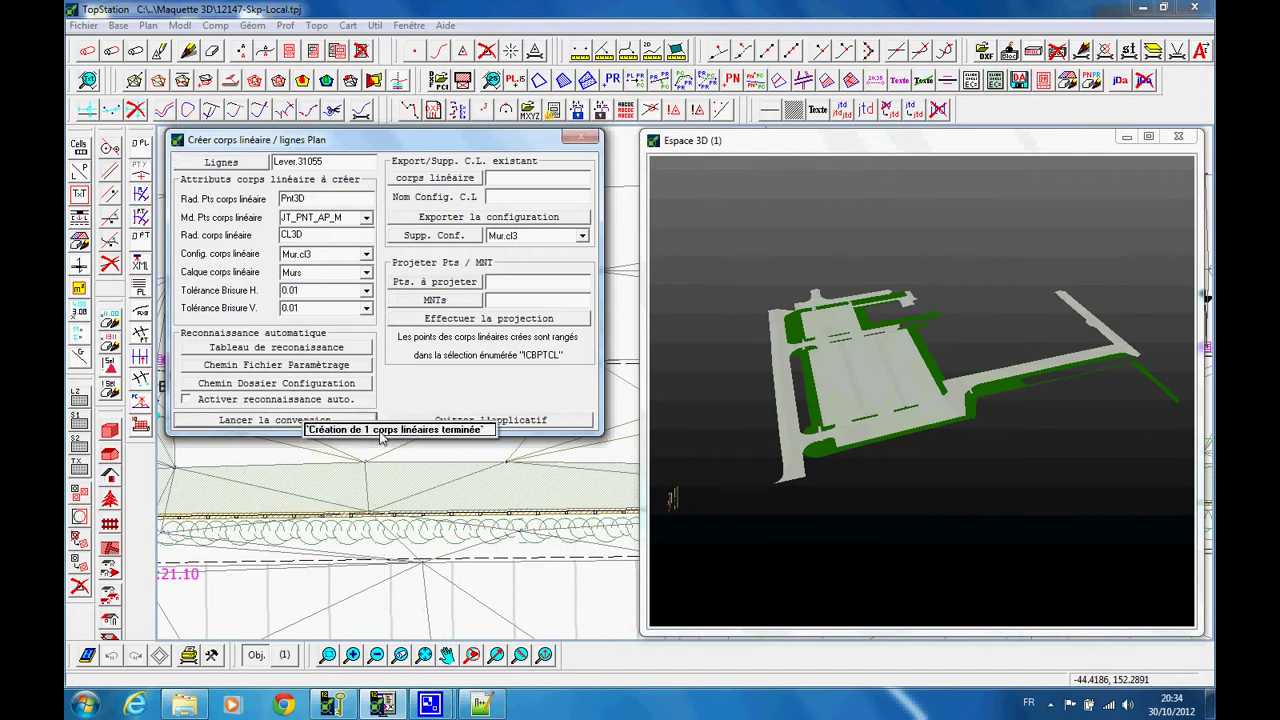
{"action": "left_click", "coordinate": [741, 150]}
{"action": "scroll", "coordinate": [796, 396], "scroll_direction": "up", "scroll_amount": 6}
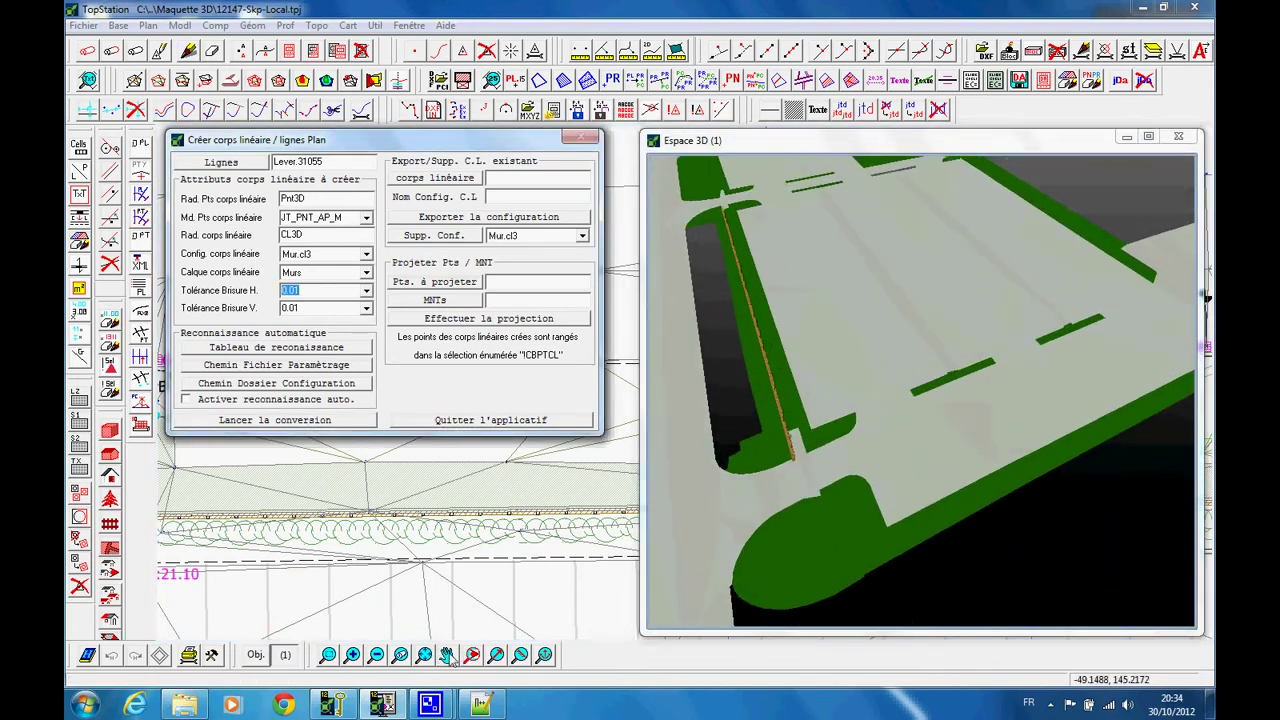
{"action": "left_click", "coordinate": [544, 661]}
{"action": "left_click_drag", "start_coordinate": [778, 409], "coordinate": [829, 384]}
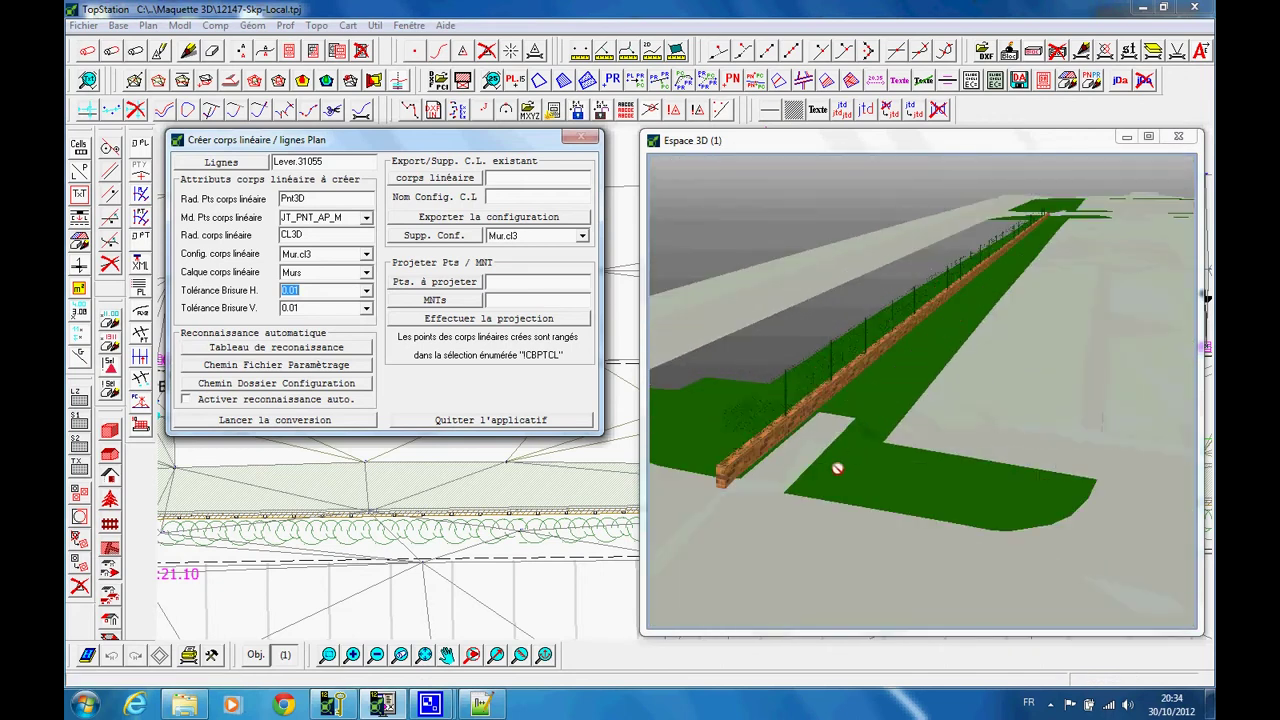
{"action": "left_click_drag", "start_coordinate": [838, 468], "coordinate": [845, 443]}
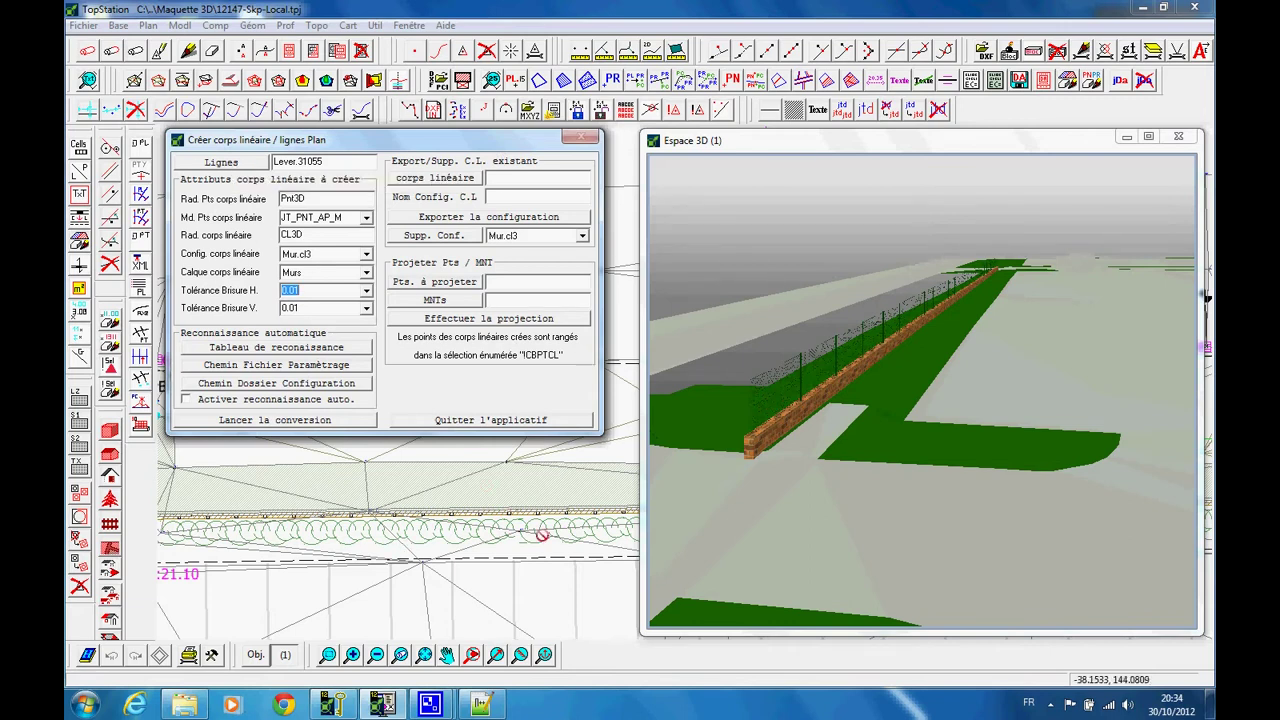
{"action": "left_click", "coordinate": [748, 149]}
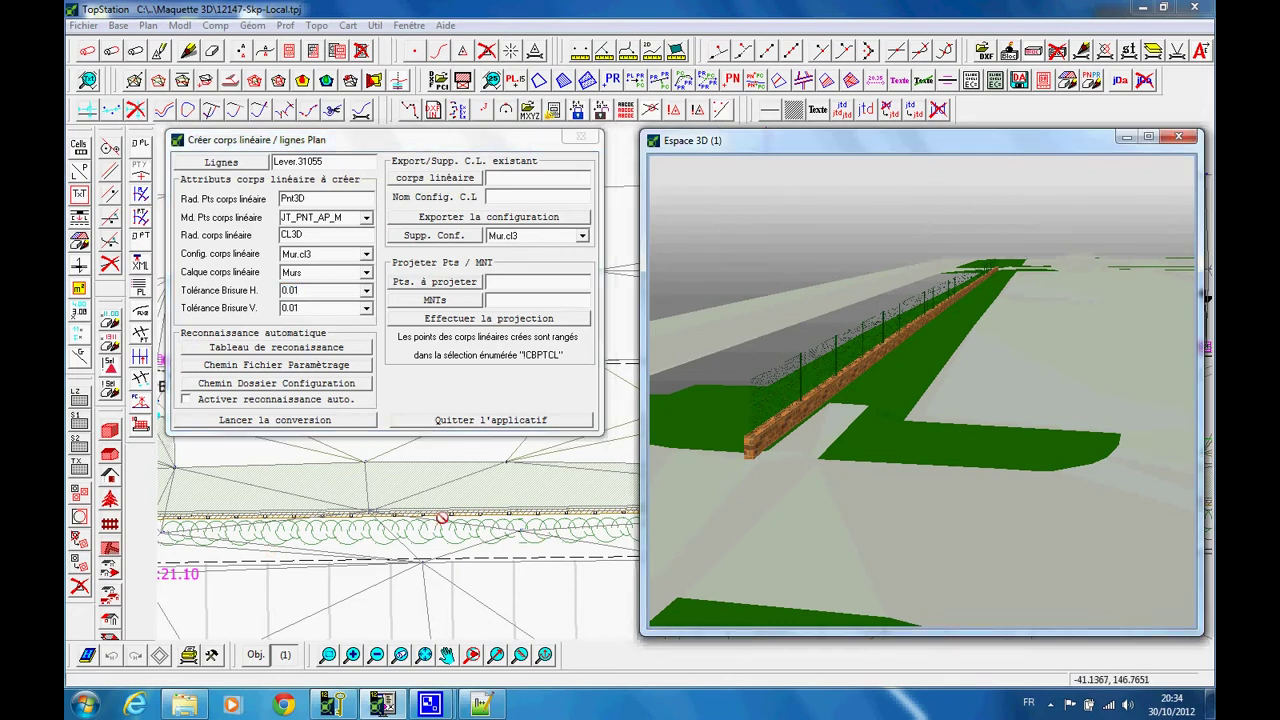
{"action": "left_click", "coordinate": [378, 138]}
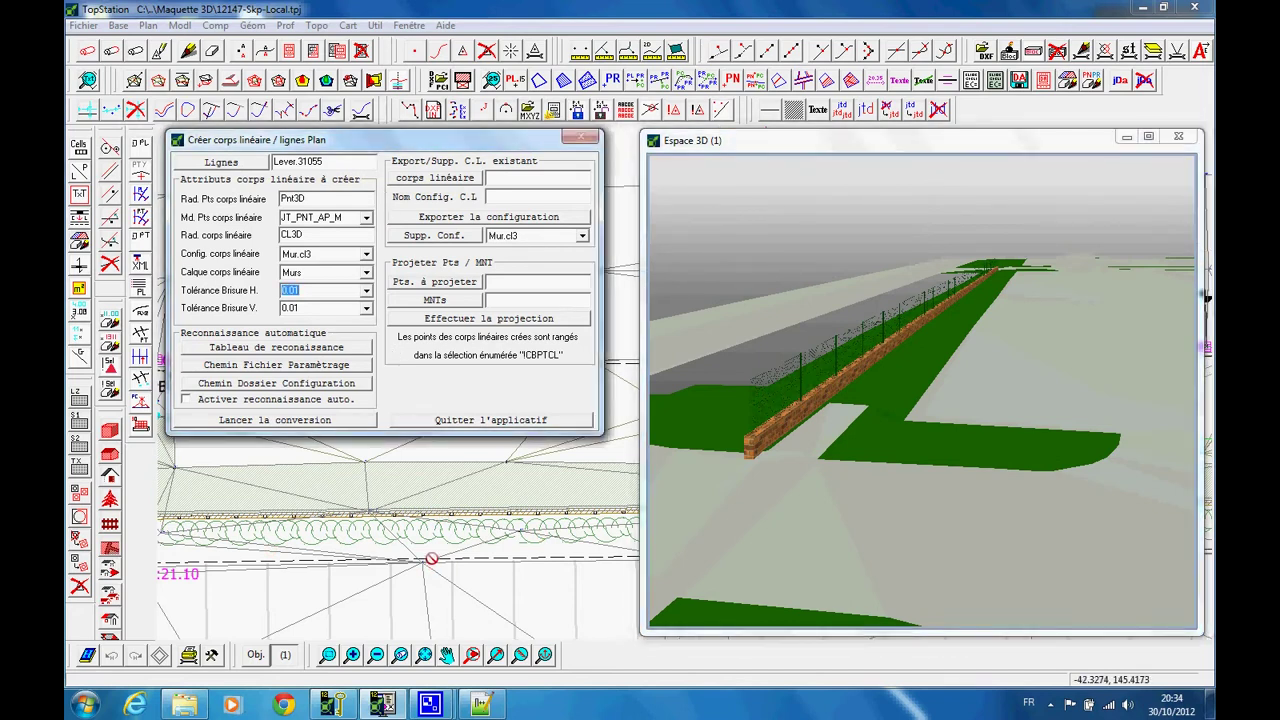
- Quit the linear body tool and start it again with an empty line selection
{"action": "left_click", "coordinate": [436, 420]}
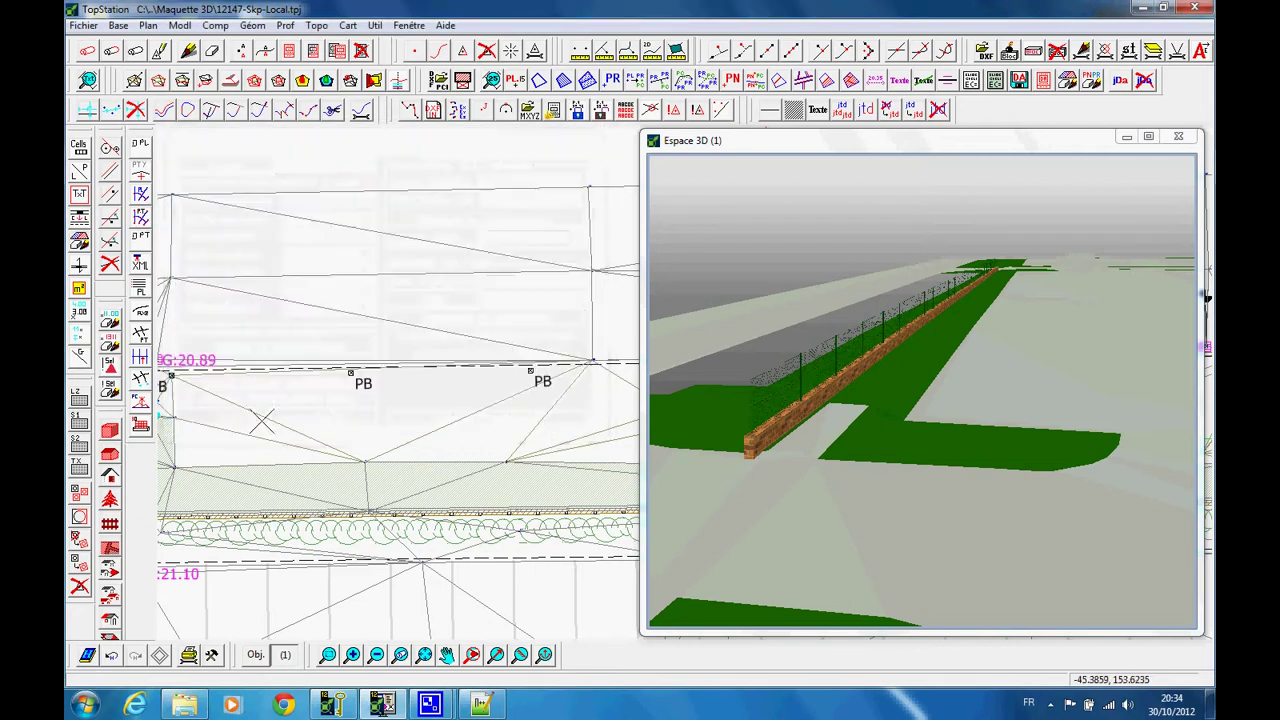
{"action": "left_click", "coordinate": [142, 427]}
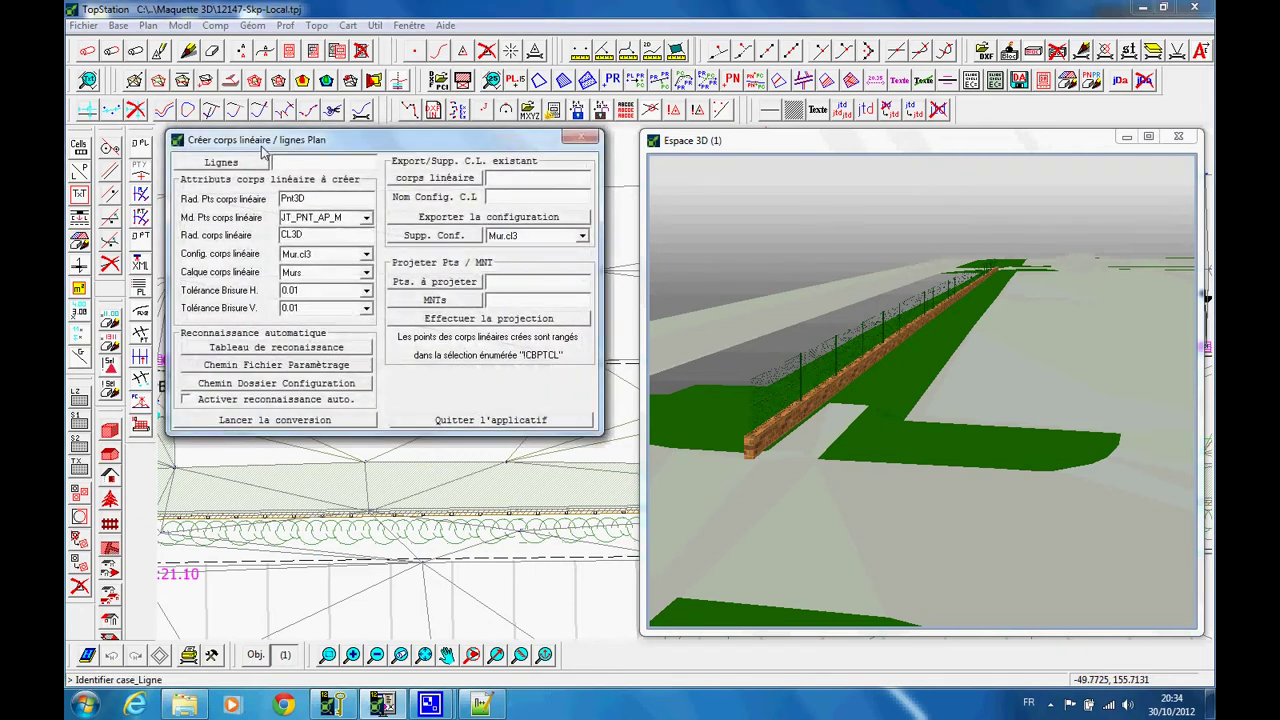
{"action": "left_click_drag", "start_coordinate": [267, 145], "coordinate": [265, 140]}
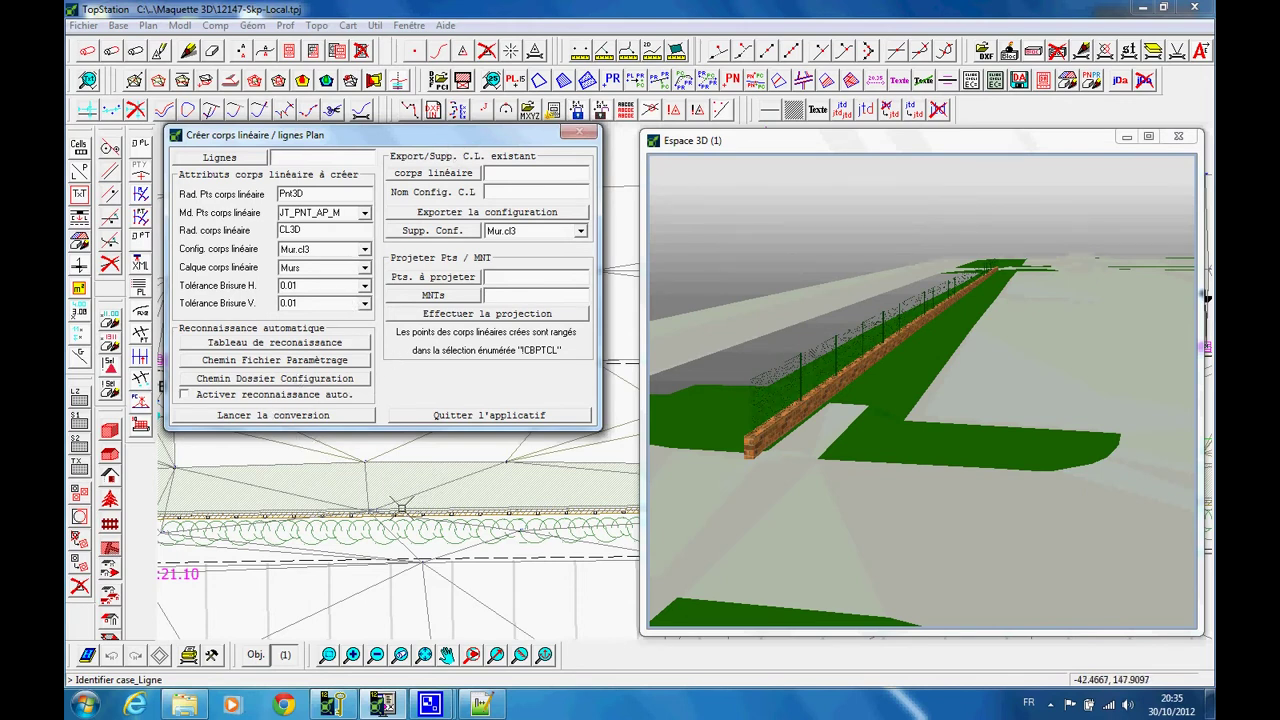
- Select the low concrete kerb Lever.3 among the sample bodies in the 3D view for export and name its configuration Bordure
{"action": "scroll", "coordinate": [423, 461], "scroll_direction": "down", "scroll_amount": 2}
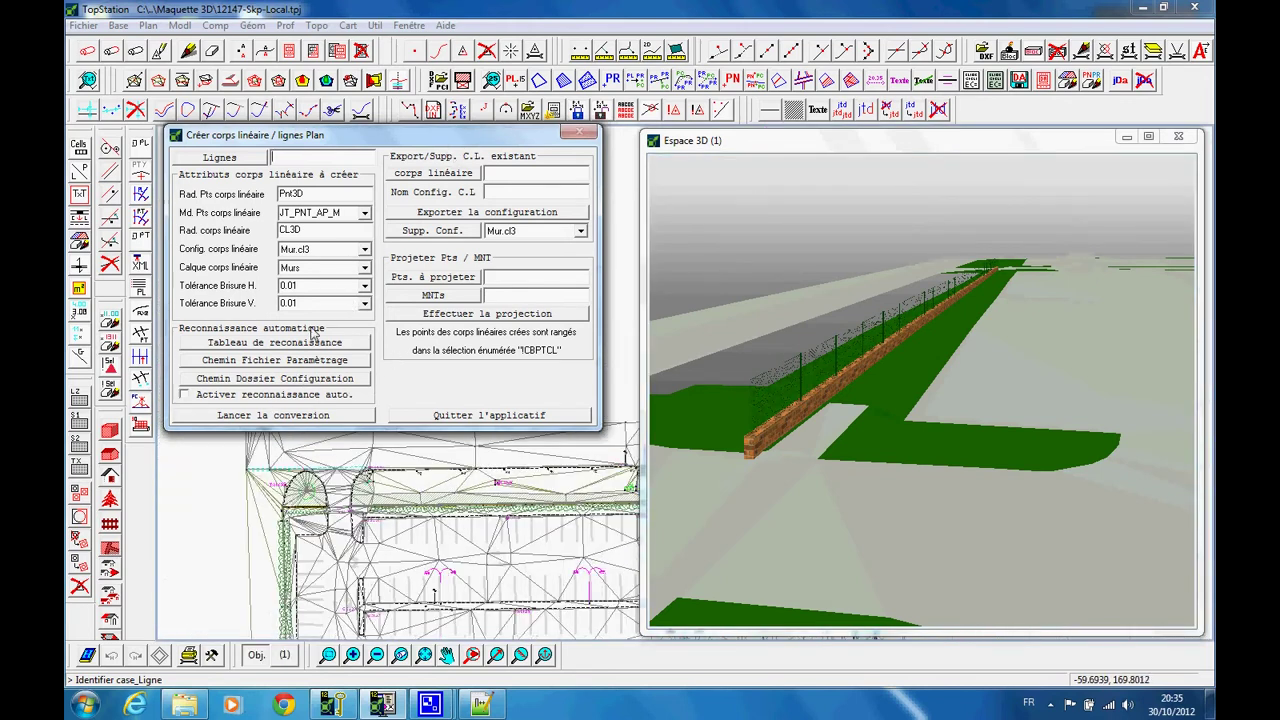
{"action": "scroll", "coordinate": [395, 467], "scroll_direction": "down", "scroll_amount": 3}
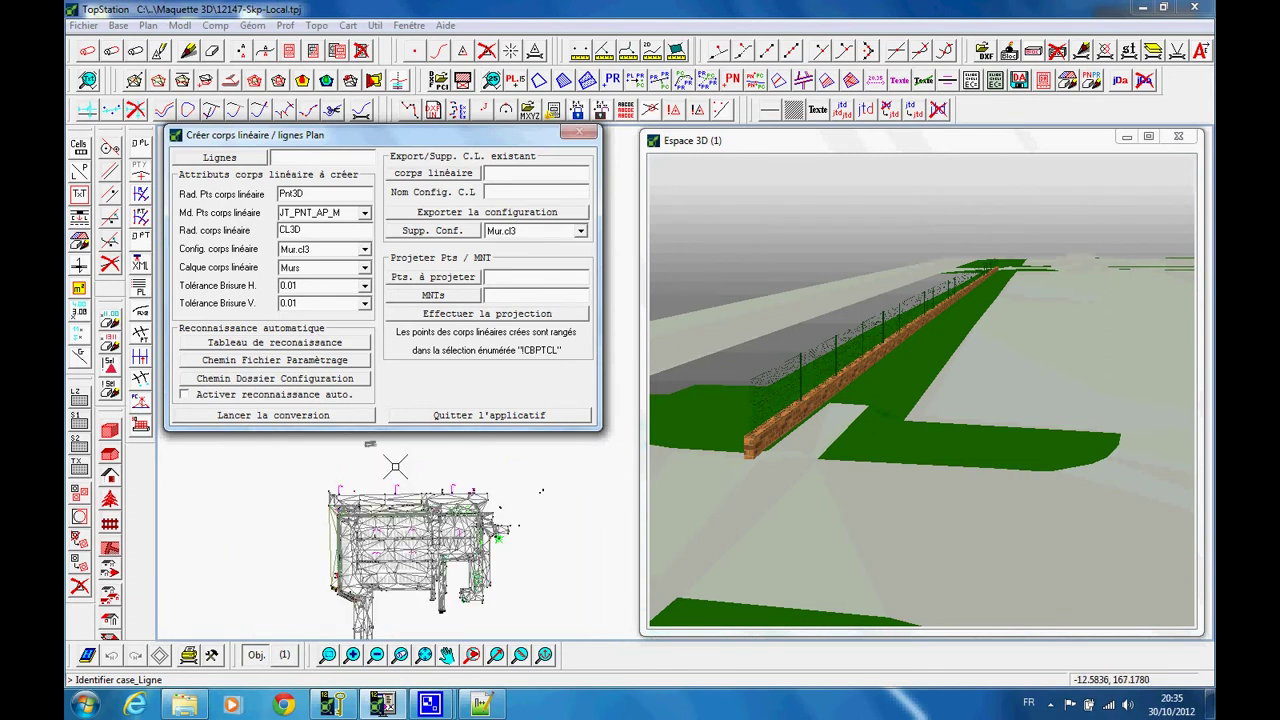
{"action": "scroll", "coordinate": [400, 467], "scroll_direction": "up", "scroll_amount": 3}
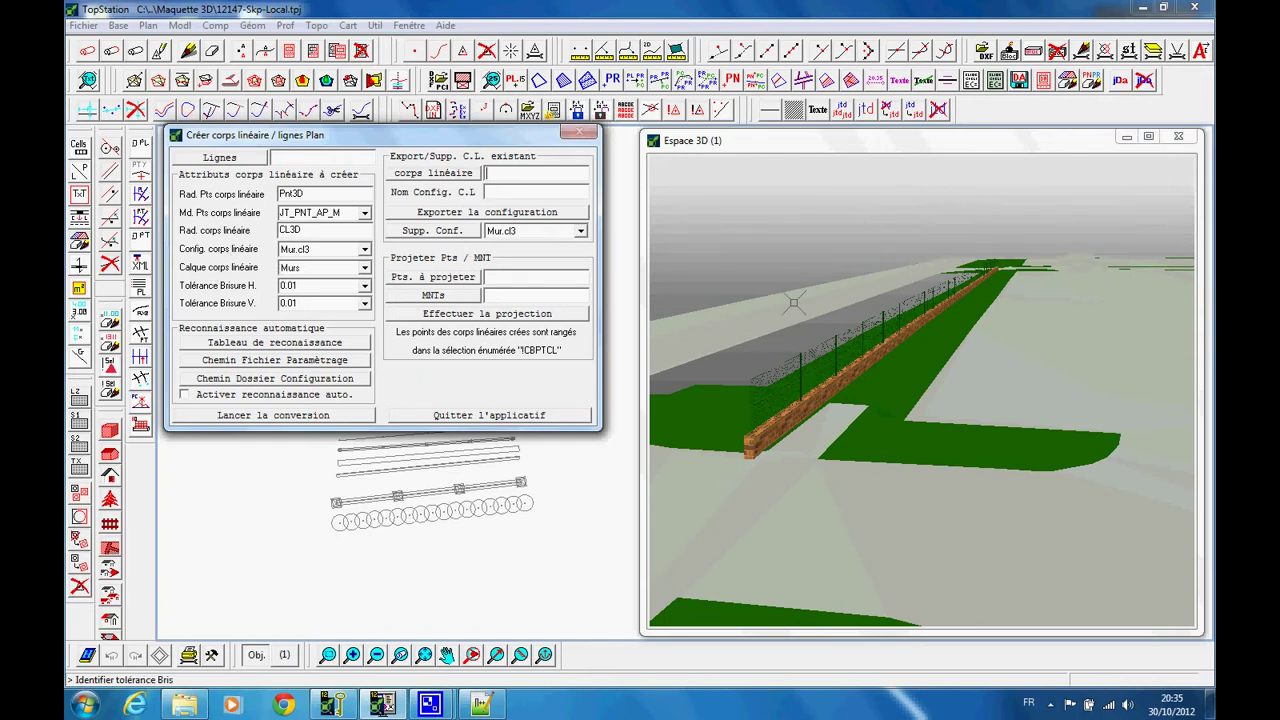
{"action": "scroll", "coordinate": [898, 462], "scroll_direction": "down", "scroll_amount": 3}
{"action": "scroll", "coordinate": [898, 464], "scroll_direction": "down", "scroll_amount": 5}
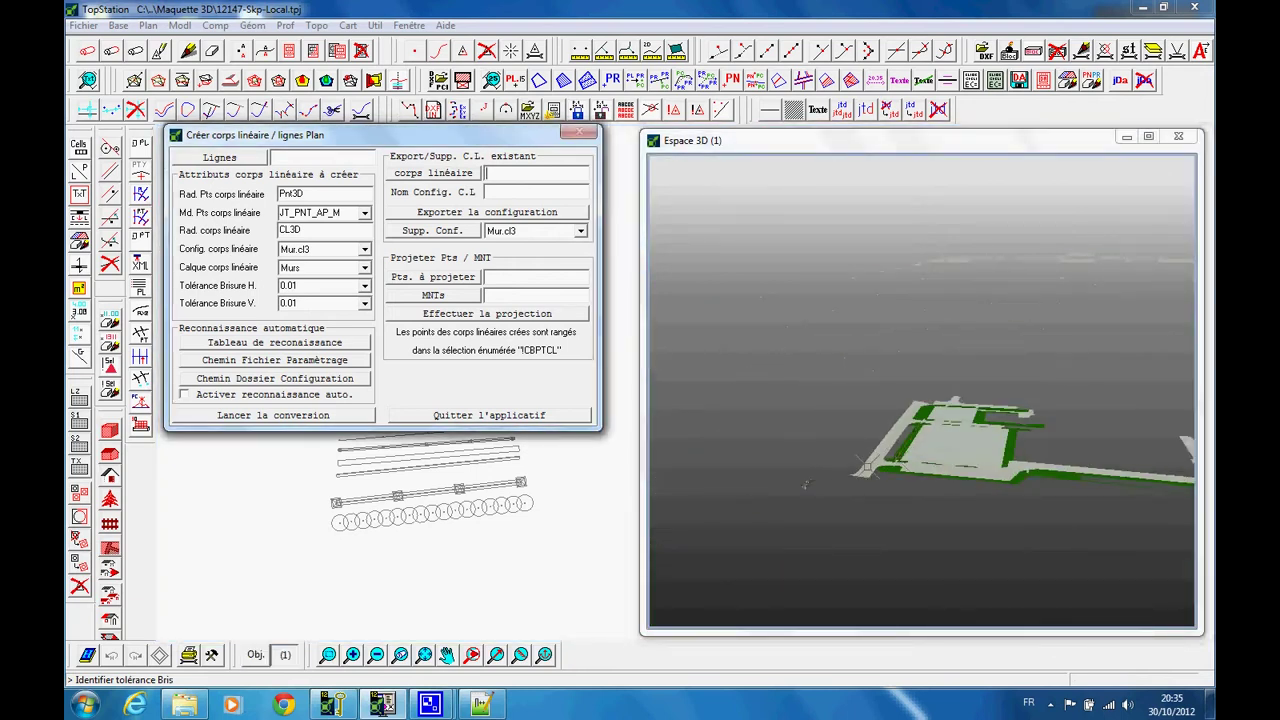
{"action": "scroll", "coordinate": [806, 488], "scroll_direction": "up", "scroll_amount": 5}
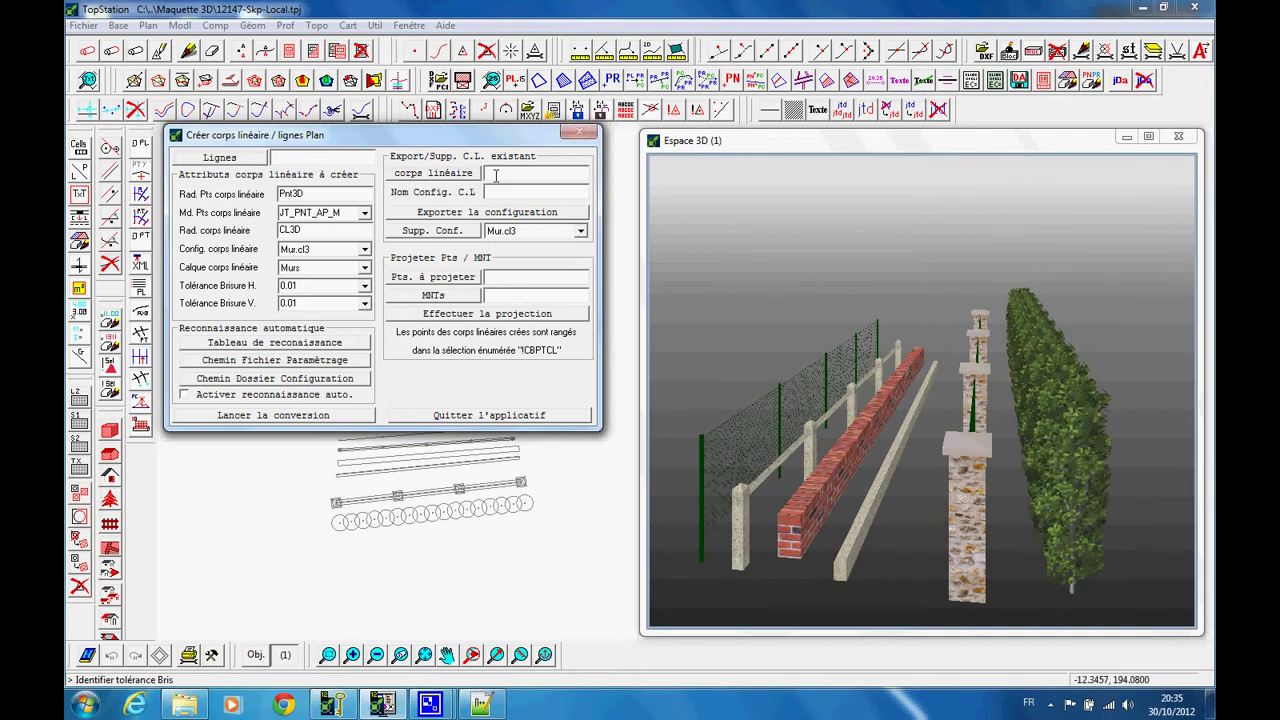
{"action": "left_click", "coordinate": [434, 173]}
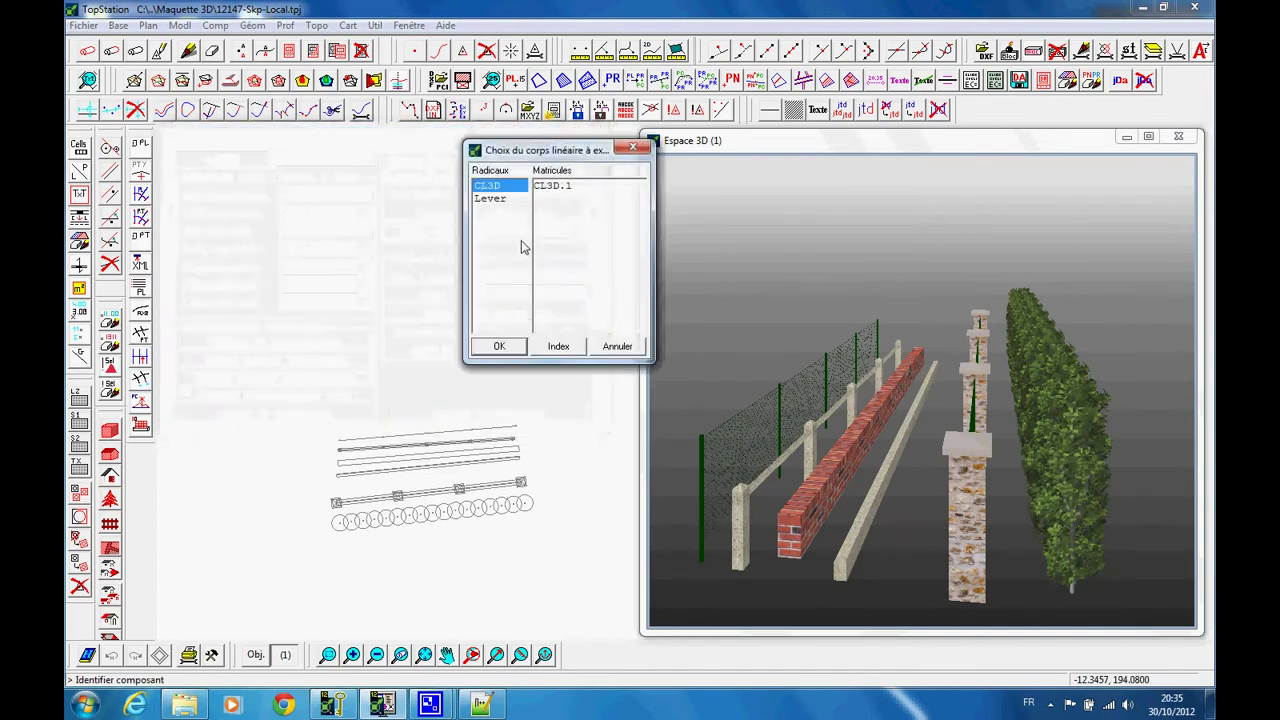
{"action": "left_click", "coordinate": [618, 346]}
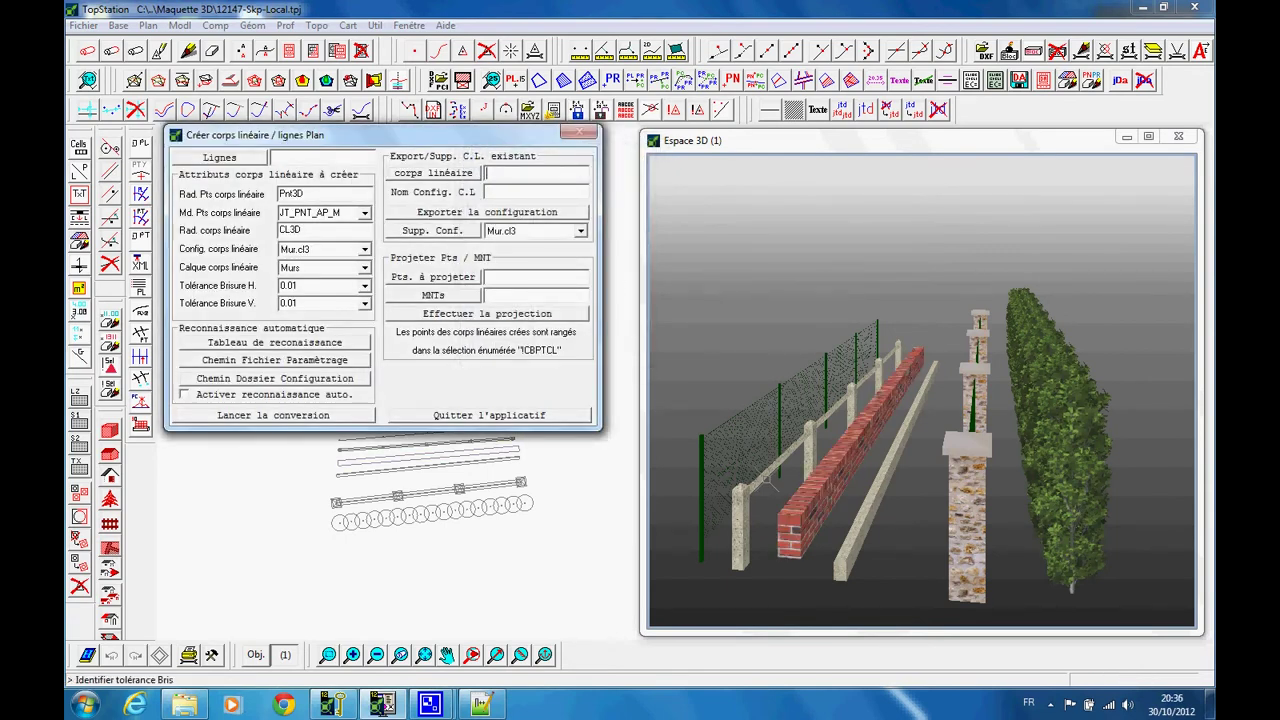
{"action": "left_click", "coordinate": [868, 520]}
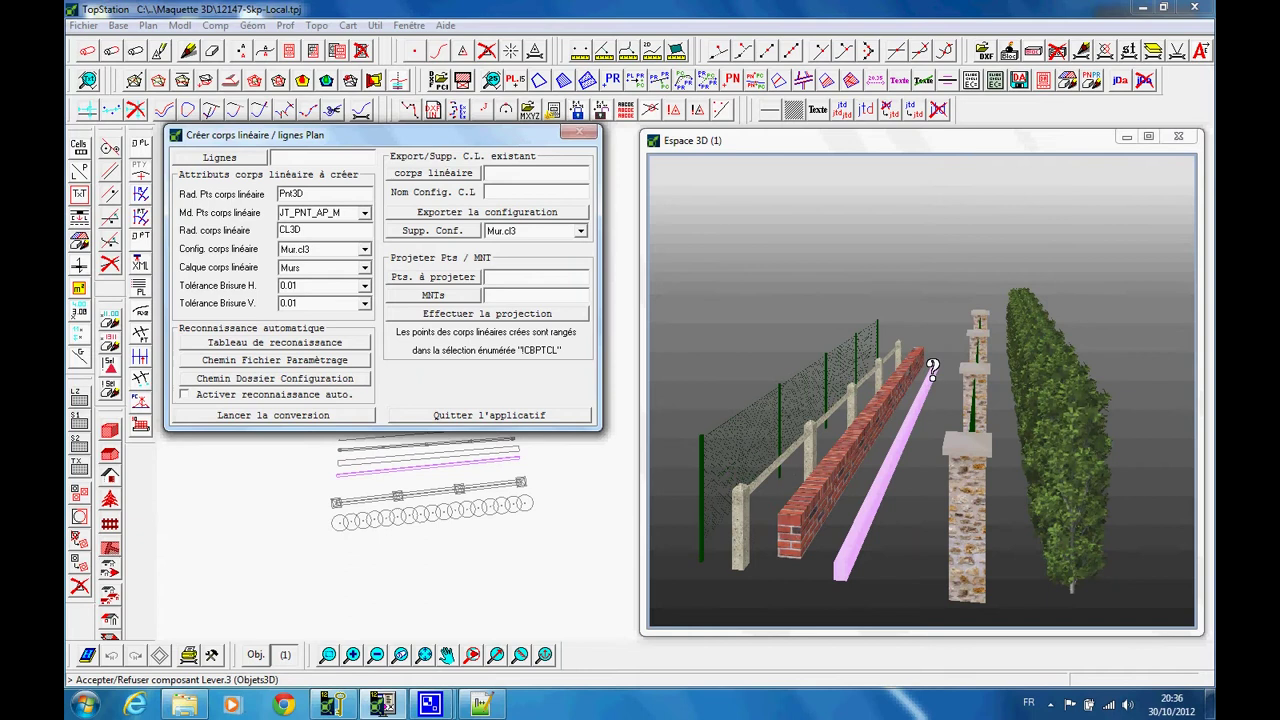
{"action": "left_click", "coordinate": [935, 315]}
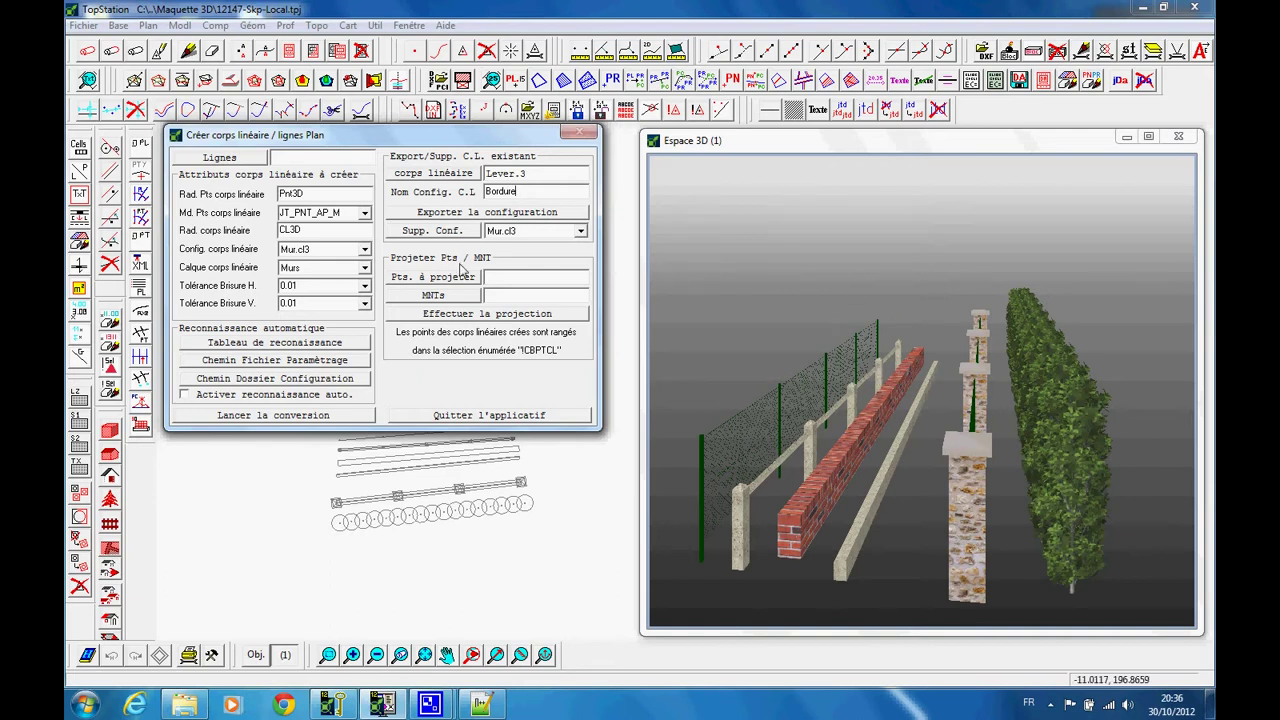
- Export the Bordure configuration and check the list of saved configurations
{"action": "left_click", "coordinate": [480, 214]}
{"action": "left_click", "coordinate": [578, 234]}
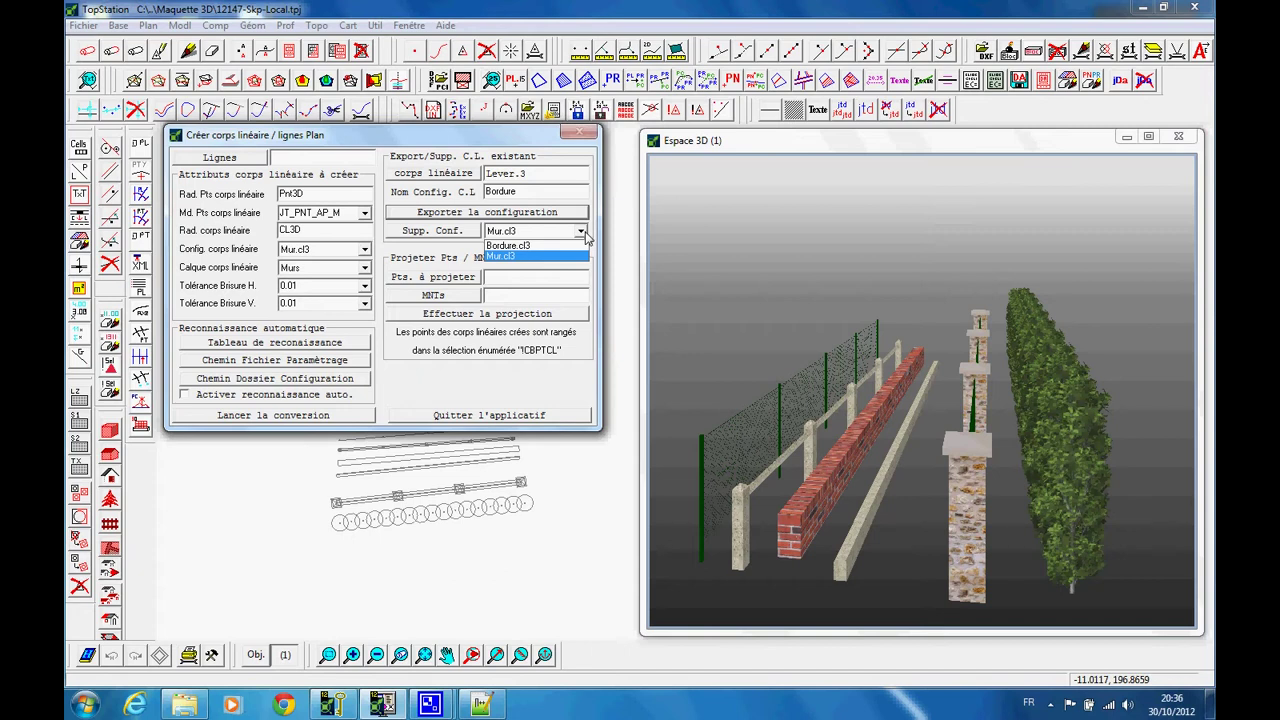
{"action": "left_click", "coordinate": [586, 233]}
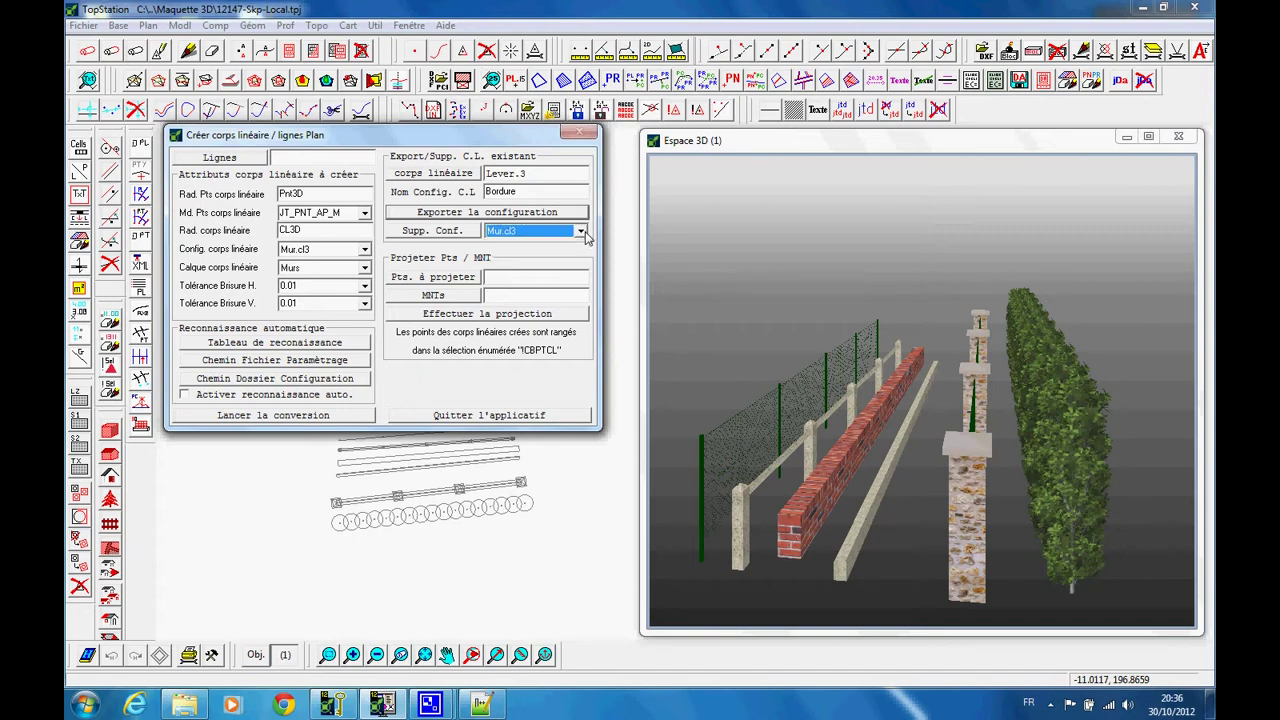
- Check which linear body configurations are available and keep Mur.cl3 as the chosen one
{"action": "left_click", "coordinate": [365, 251]}
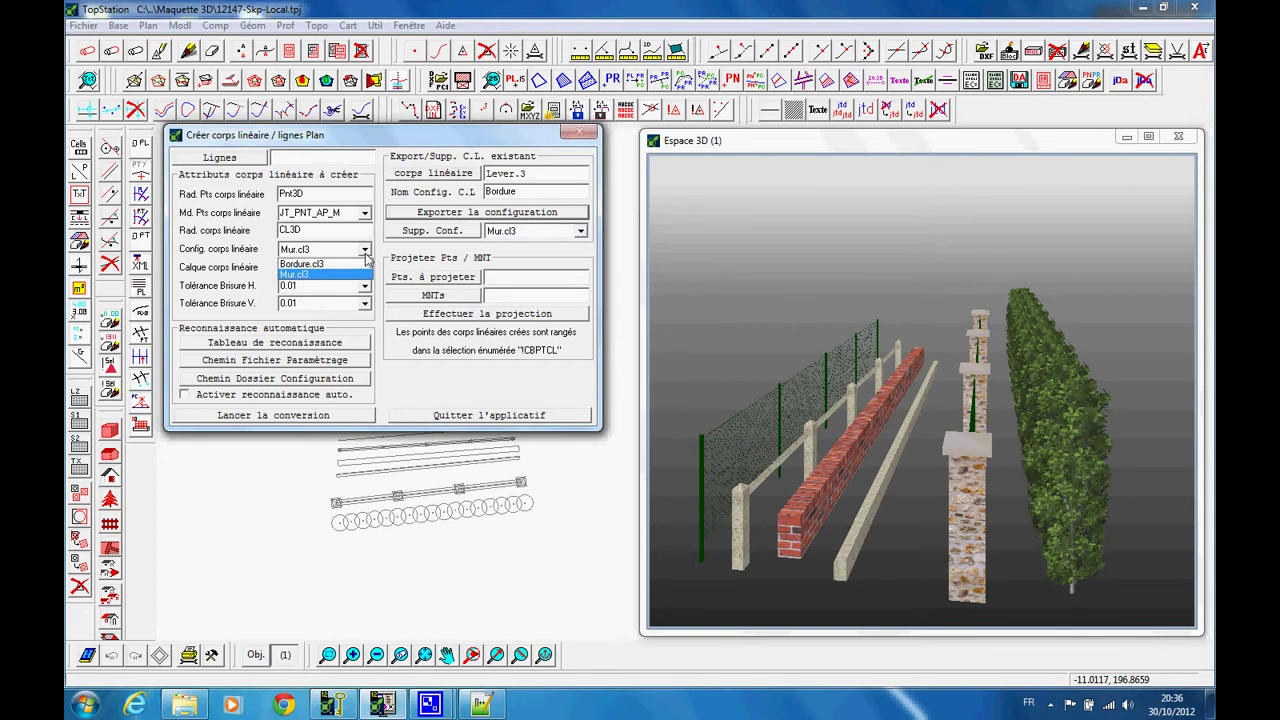
{"action": "left_click", "coordinate": [340, 274]}
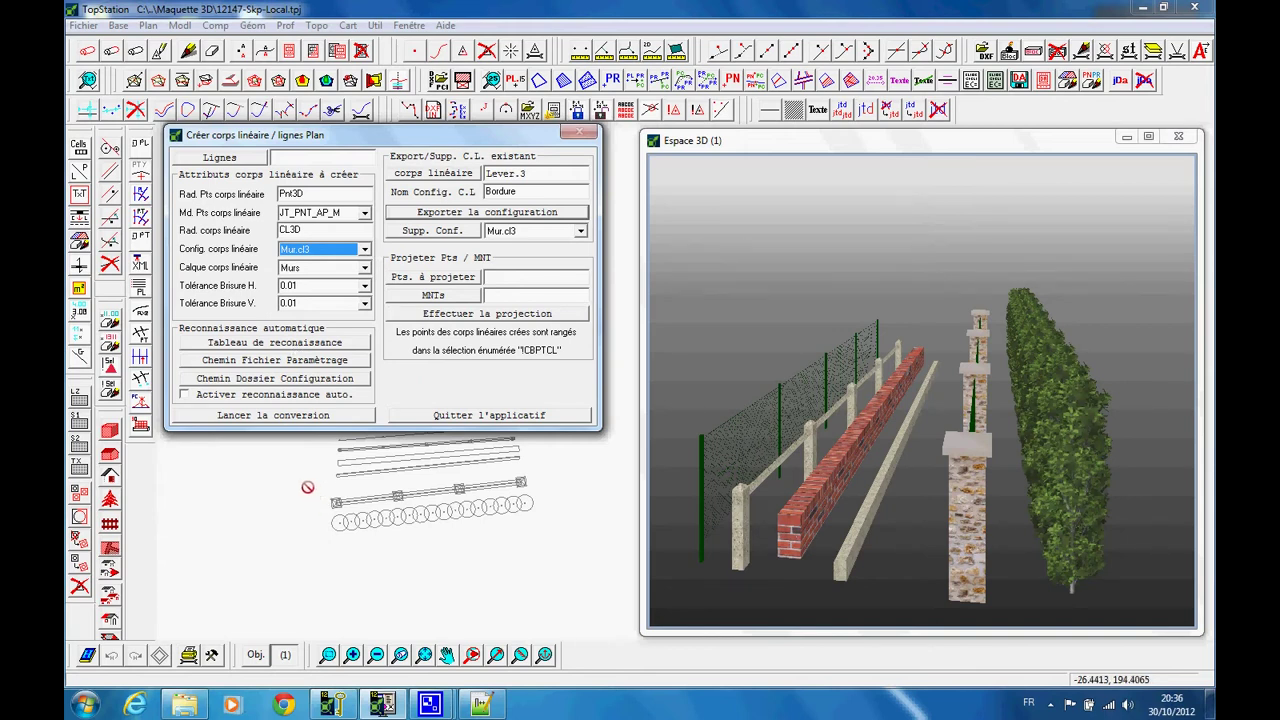
{"action": "scroll", "coordinate": [311, 475], "scroll_direction": "up", "scroll_amount": 5}
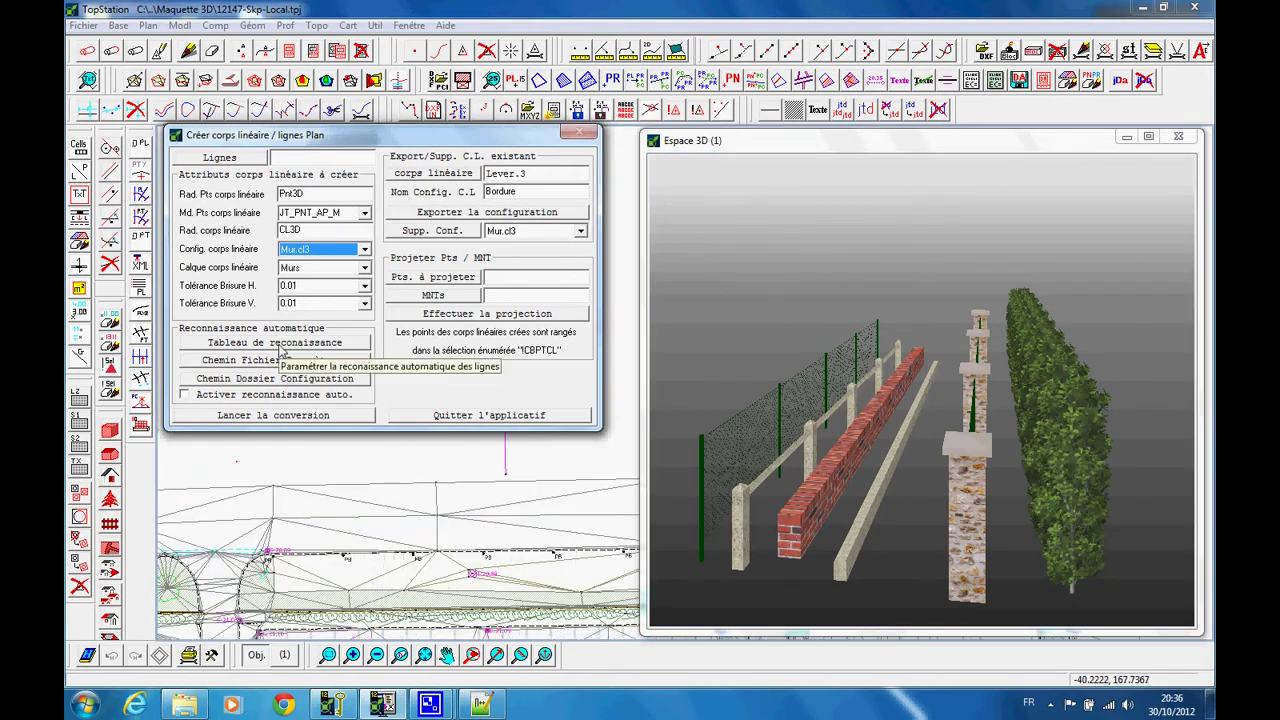
- Open the automatic recognition table and set the first entry's model to CB_LIN_FE_DROIT from the dashed kerb line in the plan
{"action": "left_click", "coordinate": [282, 343]}
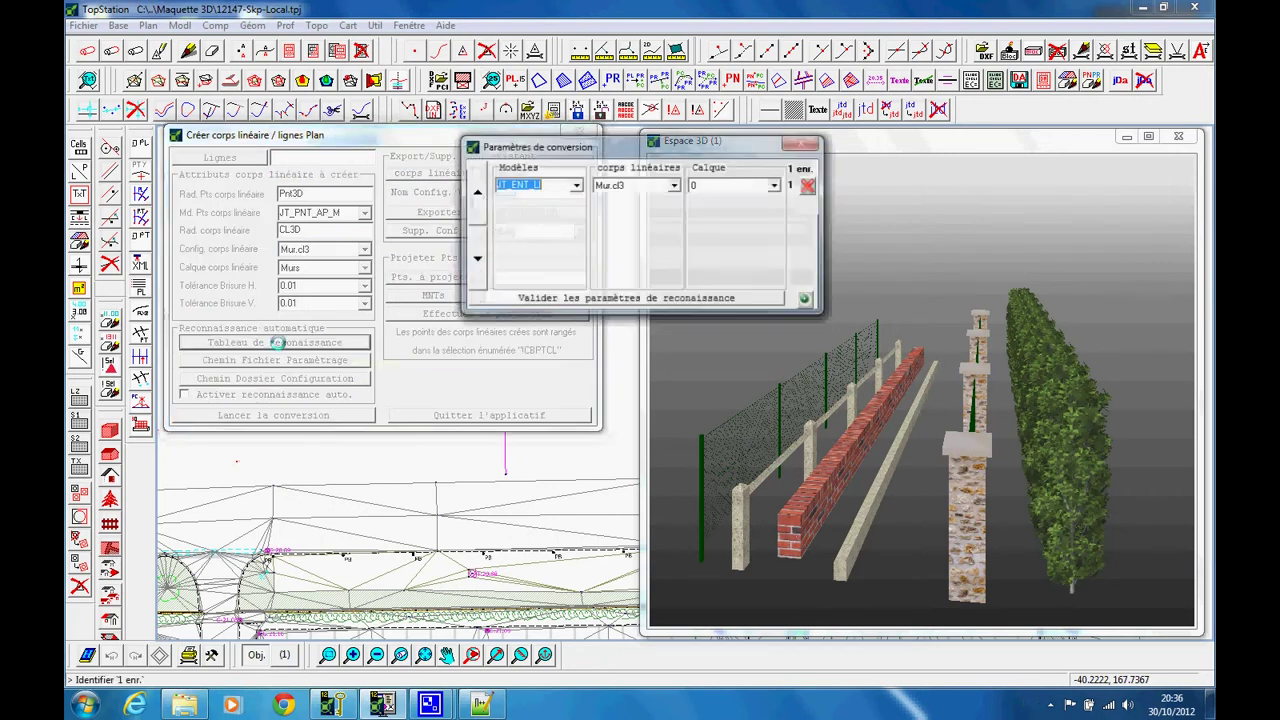
{"action": "left_click_drag", "start_coordinate": [530, 146], "coordinate": [308, 149]}
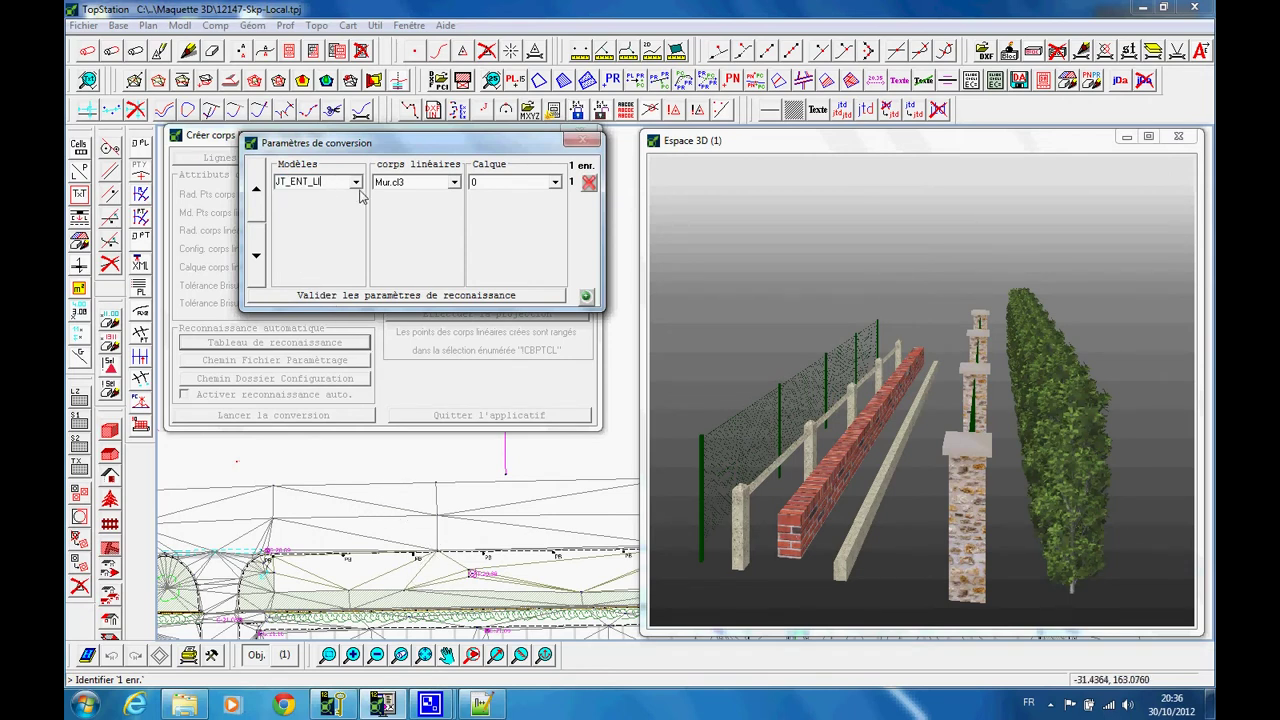
{"action": "left_click", "coordinate": [355, 183]}
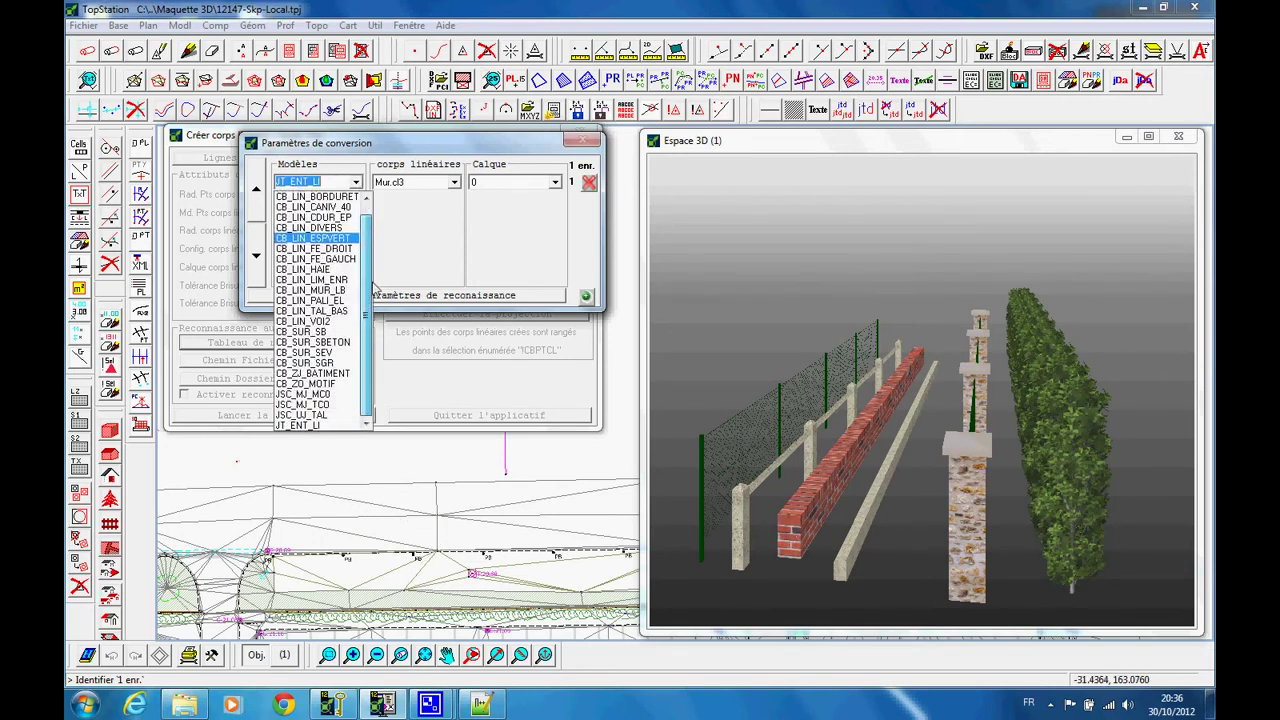
{"action": "left_click", "coordinate": [355, 183]}
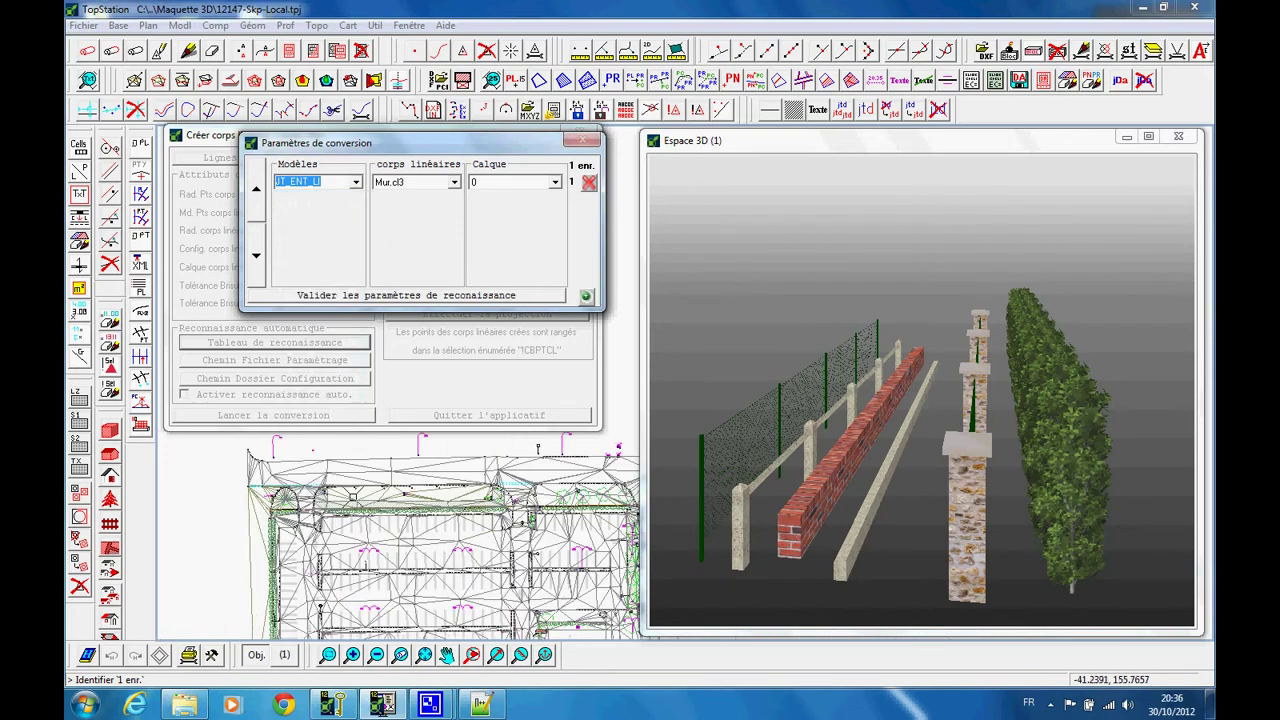
{"action": "scroll", "coordinate": [400, 470], "scroll_direction": "up", "scroll_amount": 4}
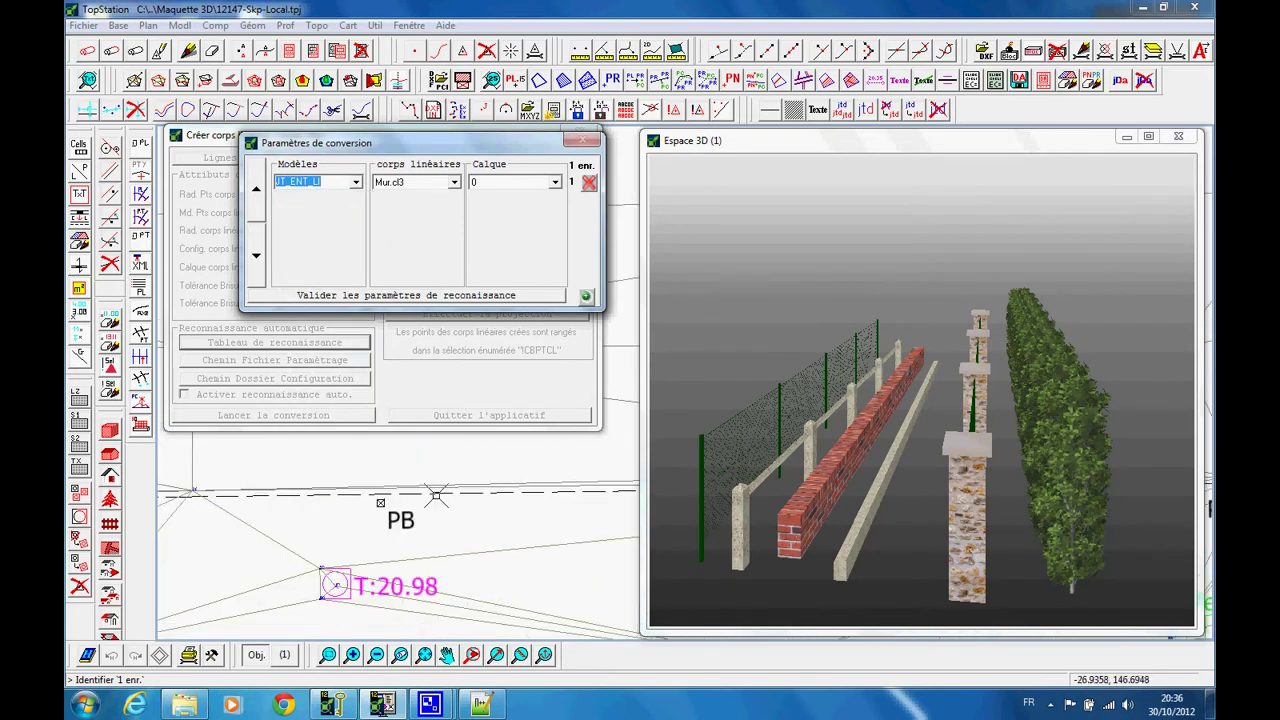
{"action": "left_click", "coordinate": [437, 494]}
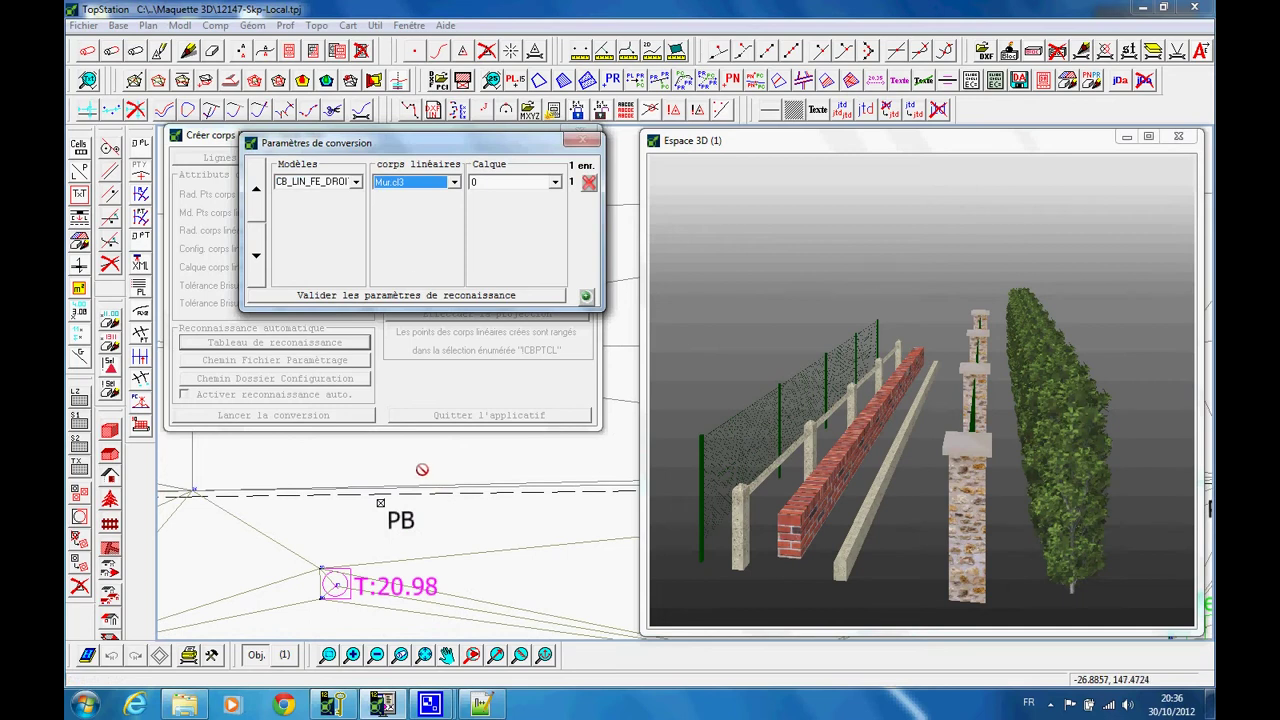
- Assign the Bordure.cl3 linear body and the Voies bordure layer to the first recognition entry
{"action": "left_click", "coordinate": [454, 183]}
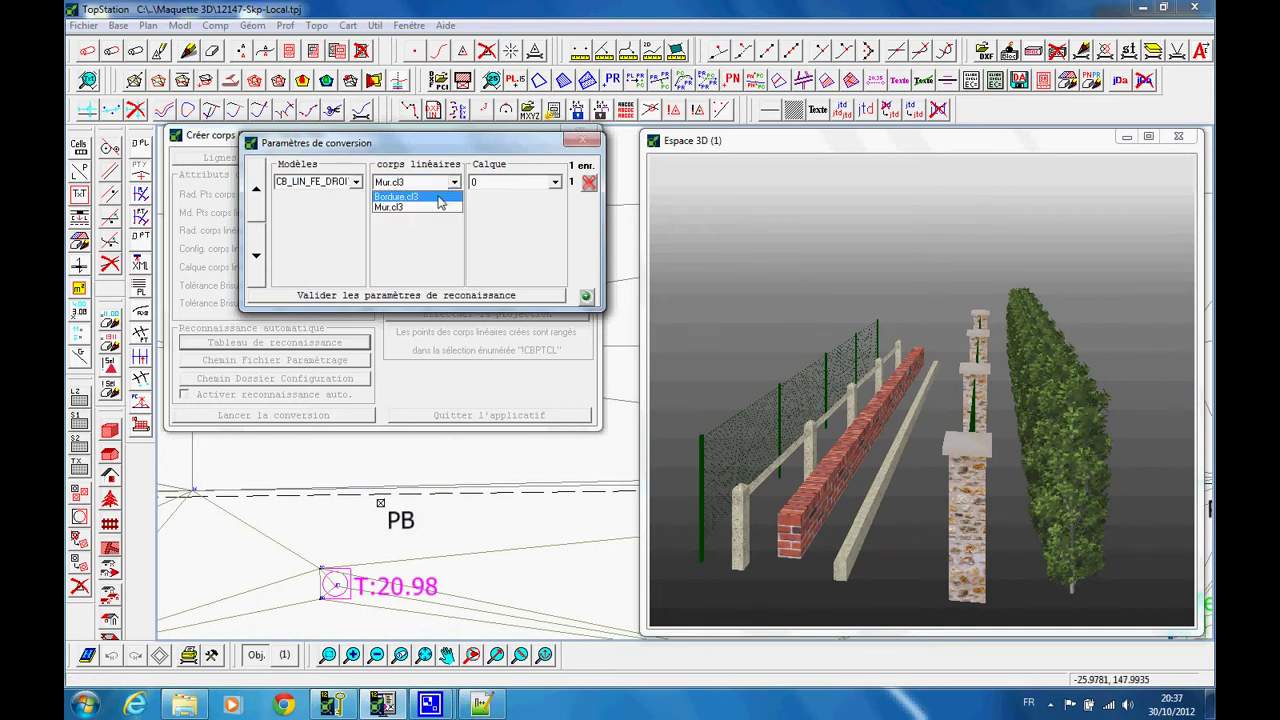
{"action": "left_click", "coordinate": [438, 198]}
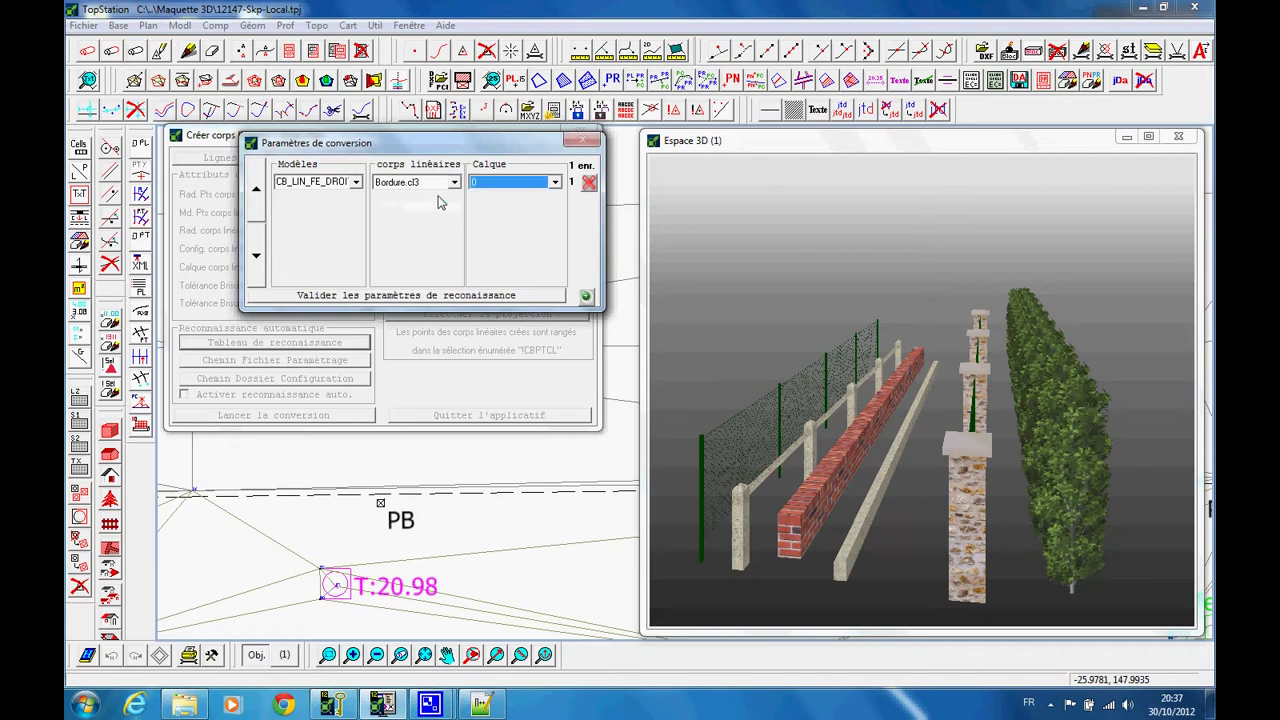
{"action": "left_click", "coordinate": [555, 182]}
{"action": "left_click_drag", "start_coordinate": [589, 220], "coordinate": [587, 284]}
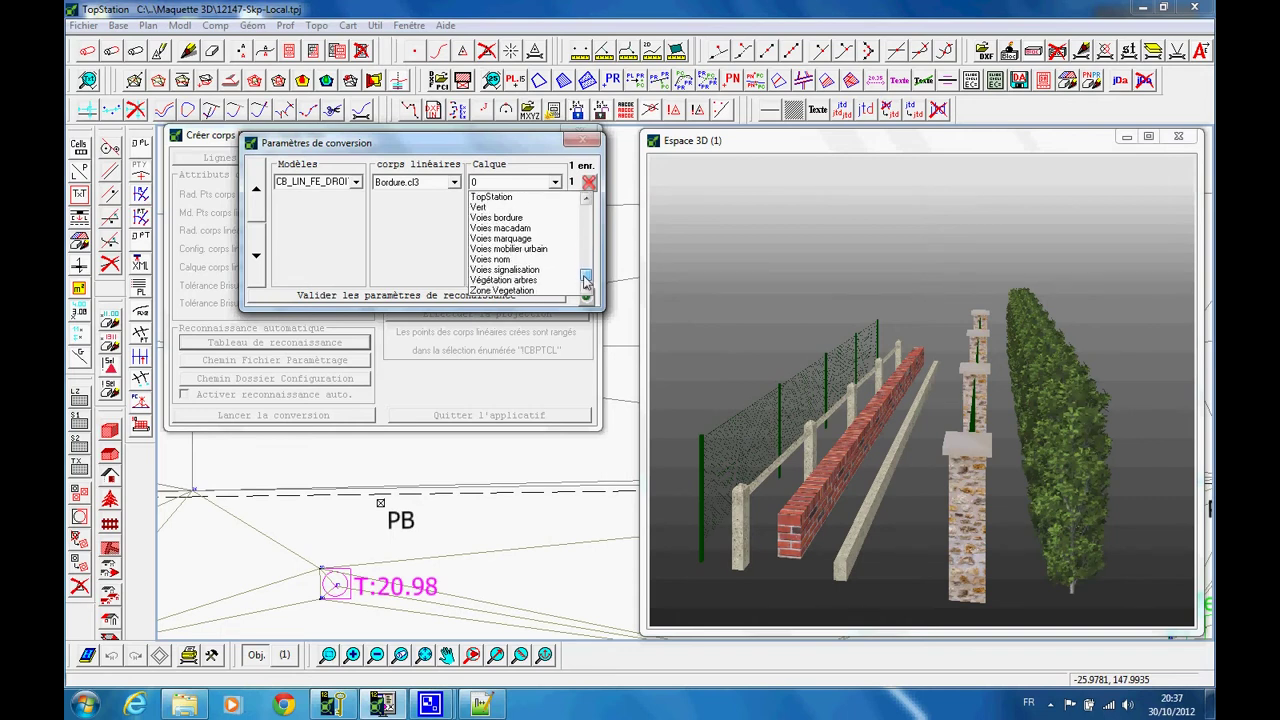
{"action": "left_click", "coordinate": [535, 220]}
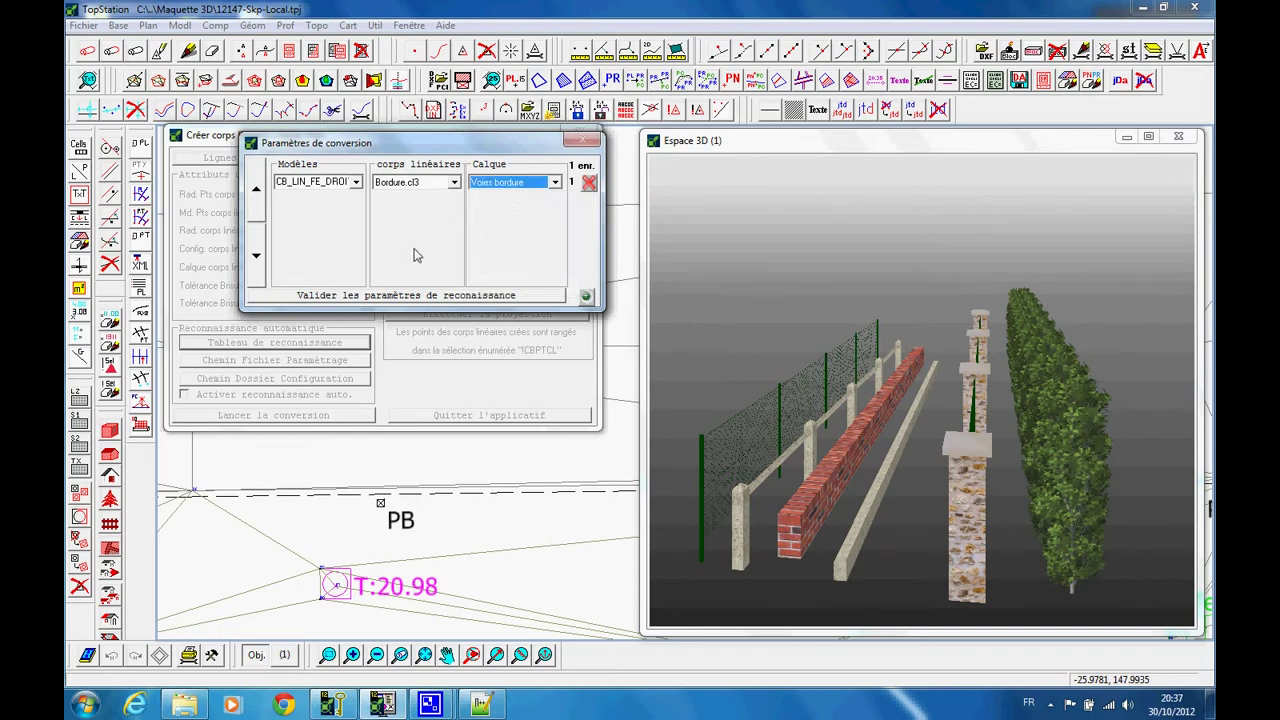
- Add a second recognition entry and set its model to CB_LIN_MUR_LB from the hatched wall line in the plan
{"action": "left_click", "coordinate": [586, 297]}
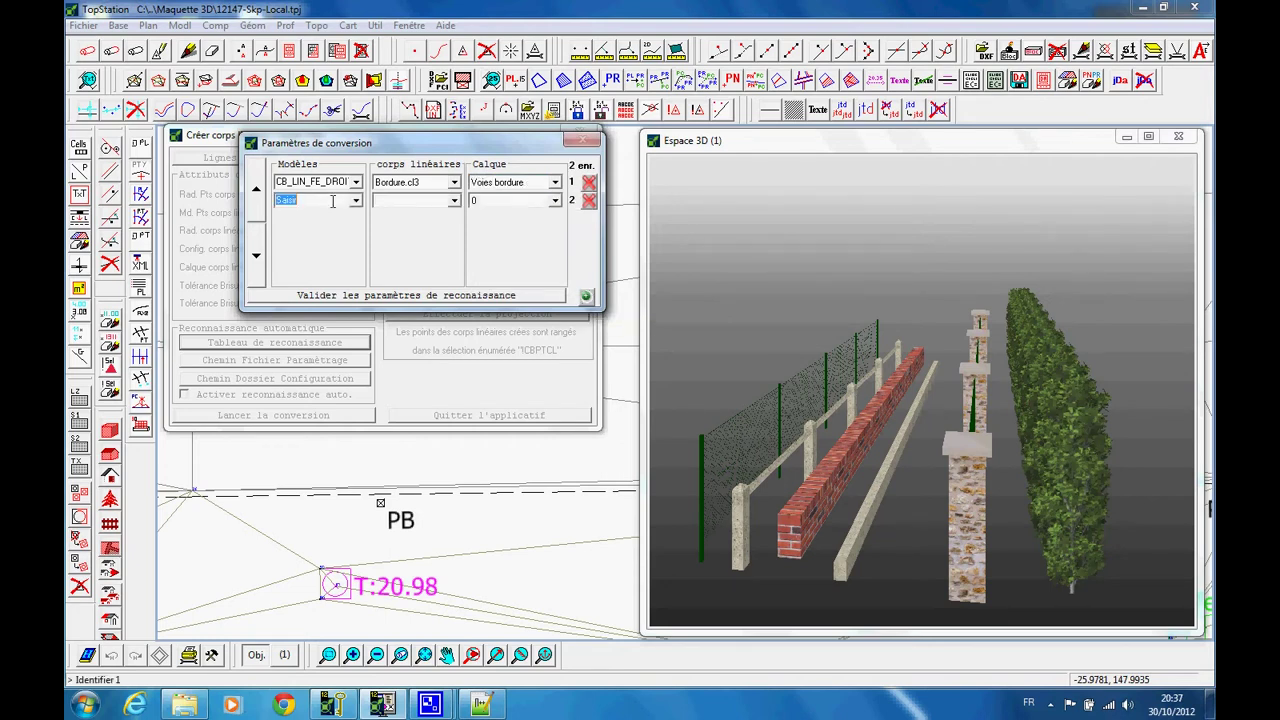
{"action": "scroll", "coordinate": [370, 510], "scroll_direction": "down", "scroll_amount": 2}
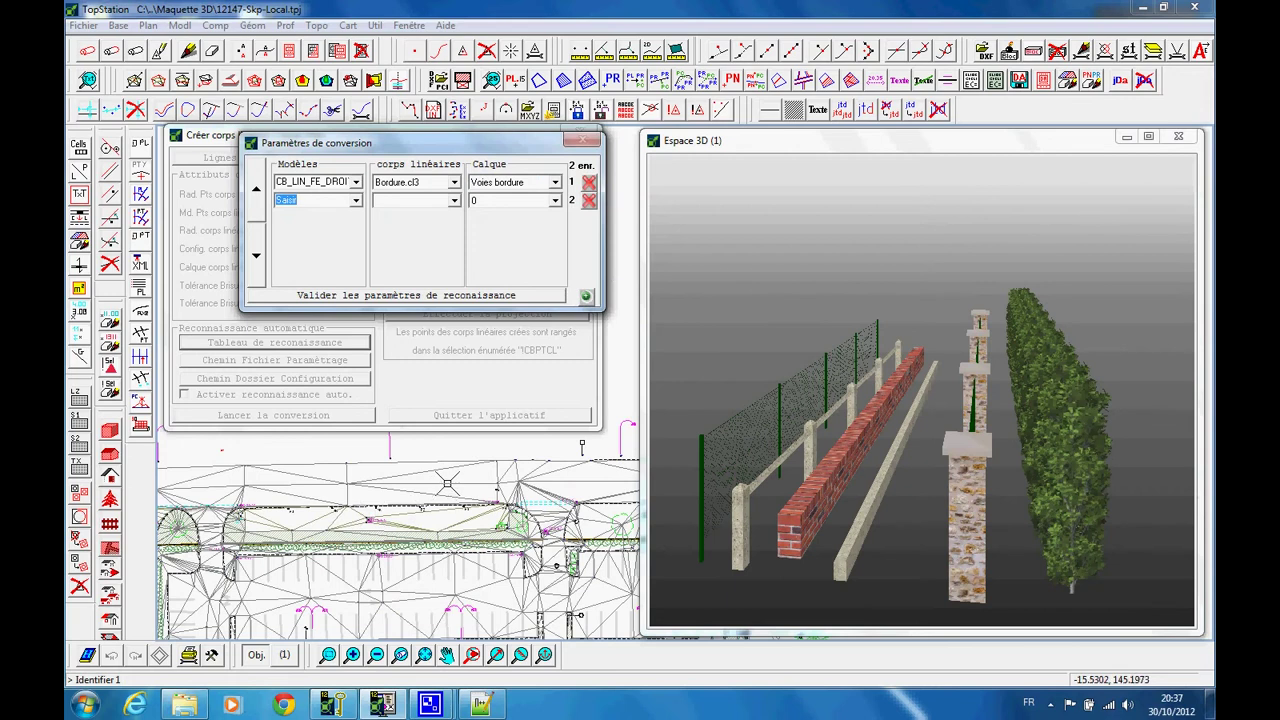
{"action": "scroll", "coordinate": [451, 476], "scroll_direction": "down", "scroll_amount": 1}
{"action": "scroll", "coordinate": [438, 480], "scroll_direction": "up", "scroll_amount": 4}
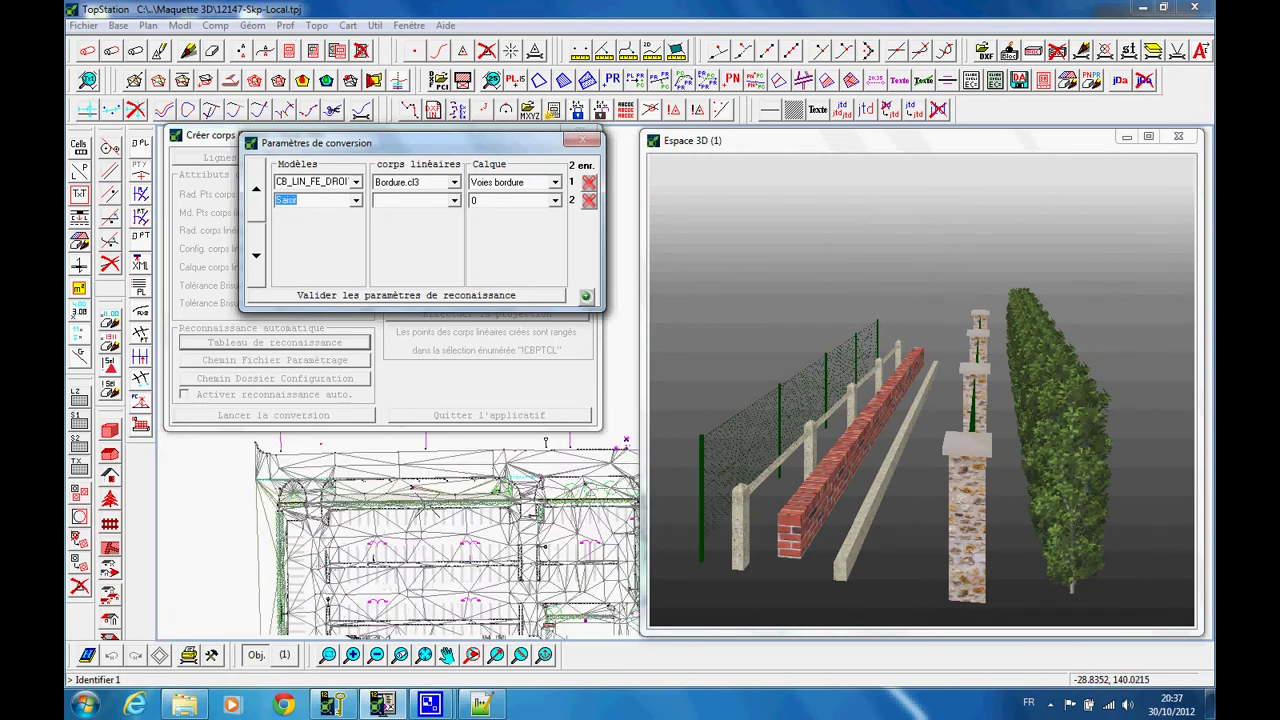
{"action": "scroll", "coordinate": [428, 483], "scroll_direction": "up", "scroll_amount": 2}
{"action": "left_click", "coordinate": [412, 517]}
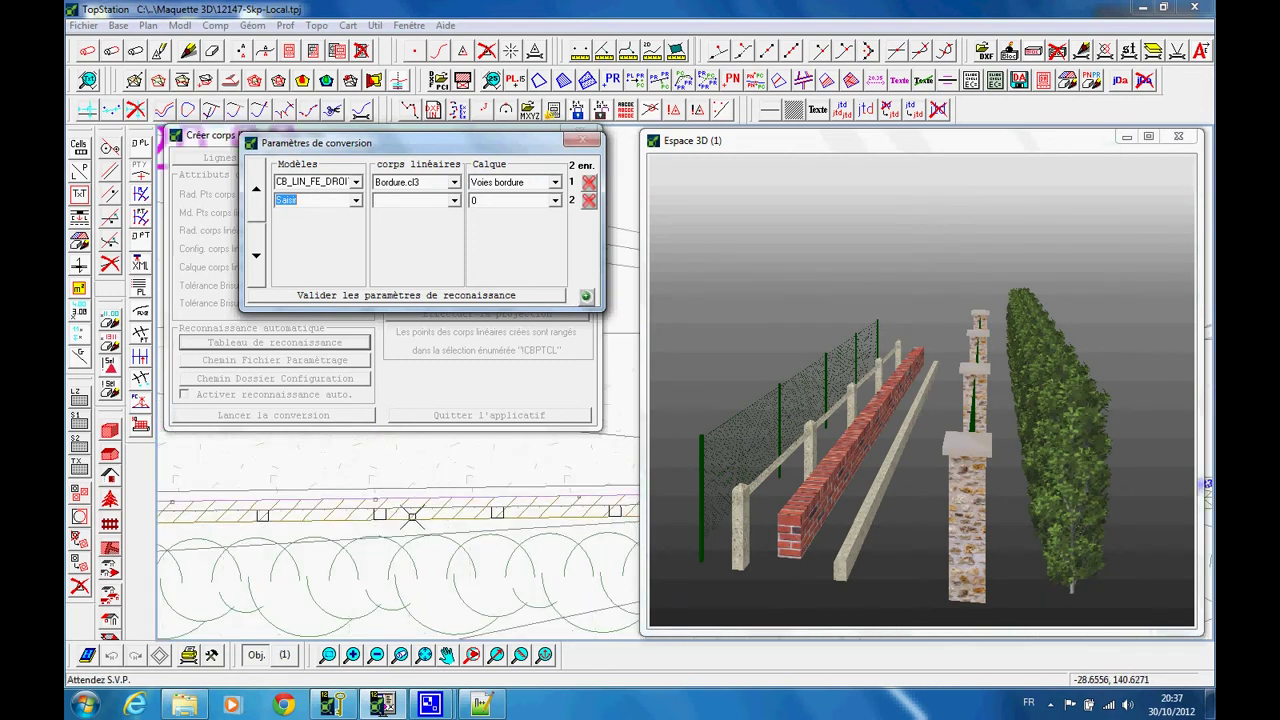
{"action": "left_click", "coordinate": [412, 517]}
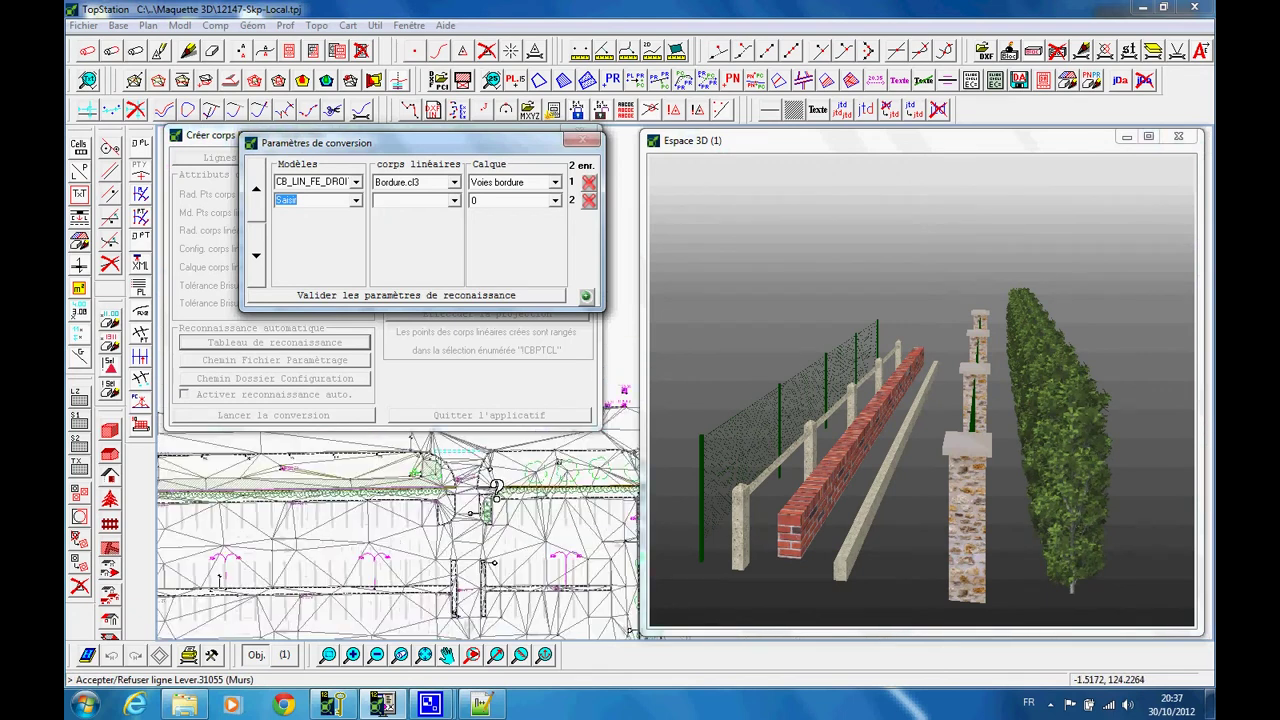
- Assign the Mur.cl3 linear body and the Murs layer to the second recognition entry
{"action": "left_click", "coordinate": [454, 200]}
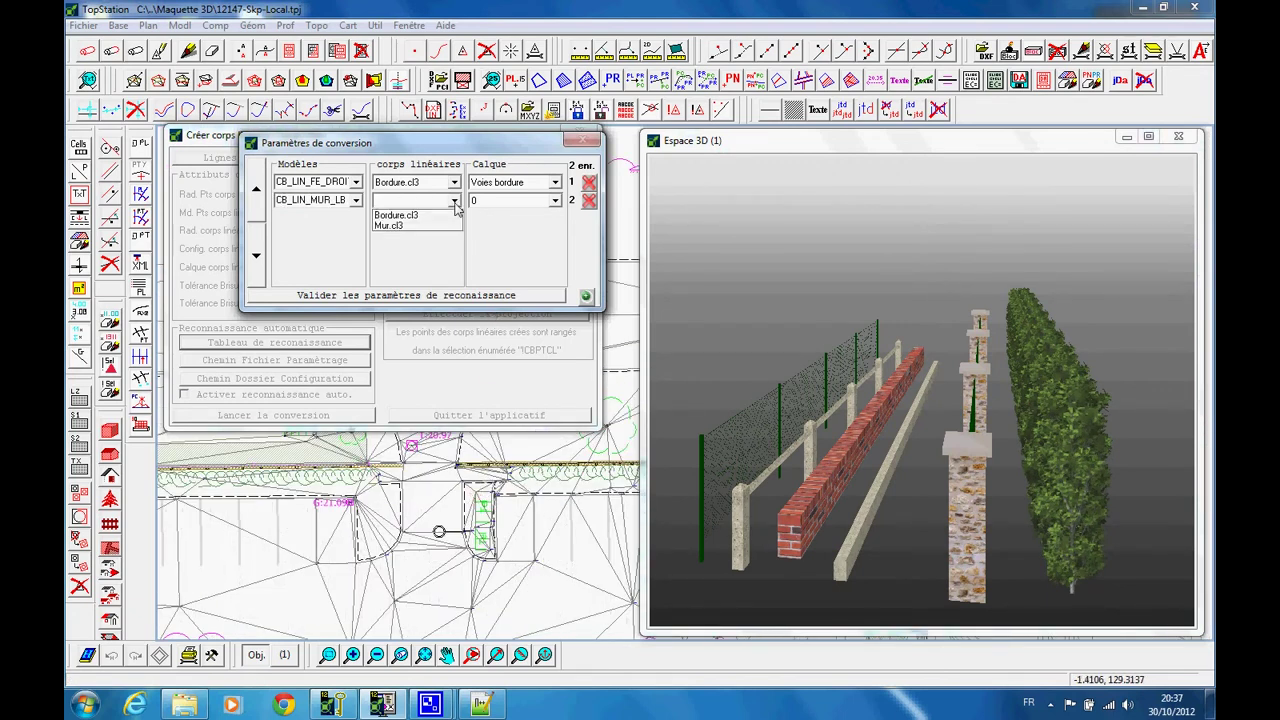
{"action": "left_click", "coordinate": [434, 226]}
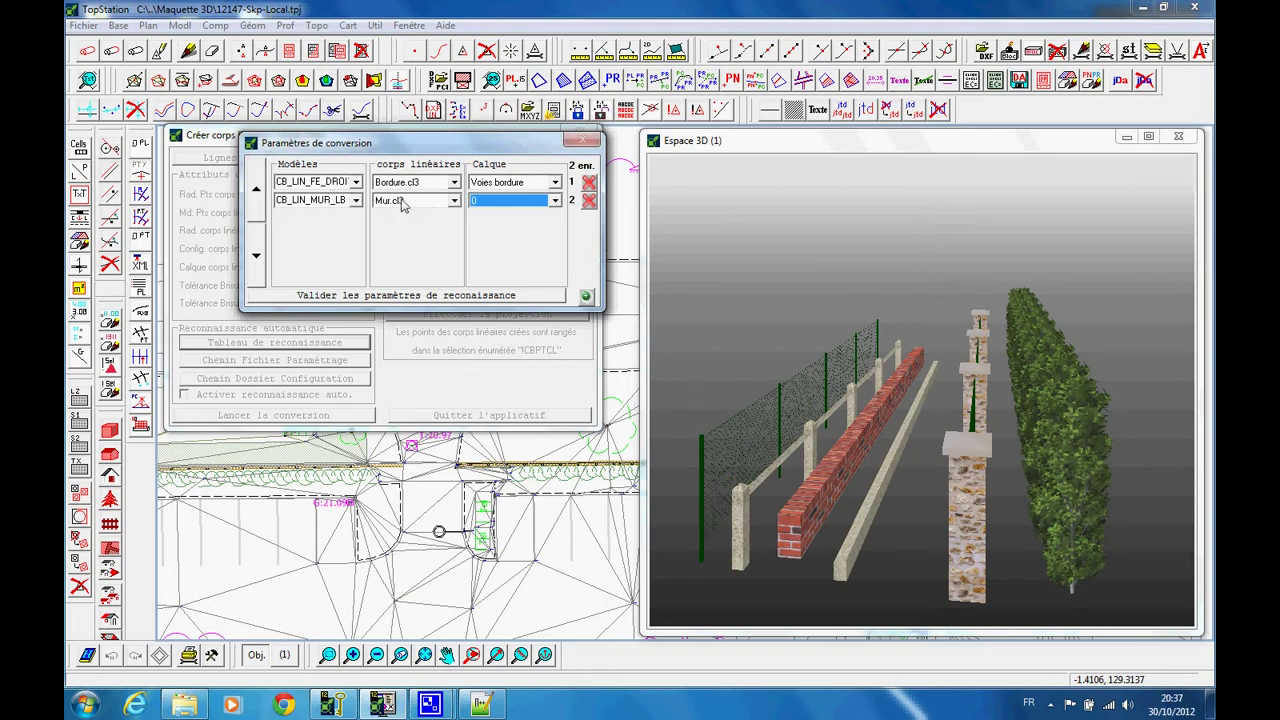
{"action": "left_click", "coordinate": [555, 200]}
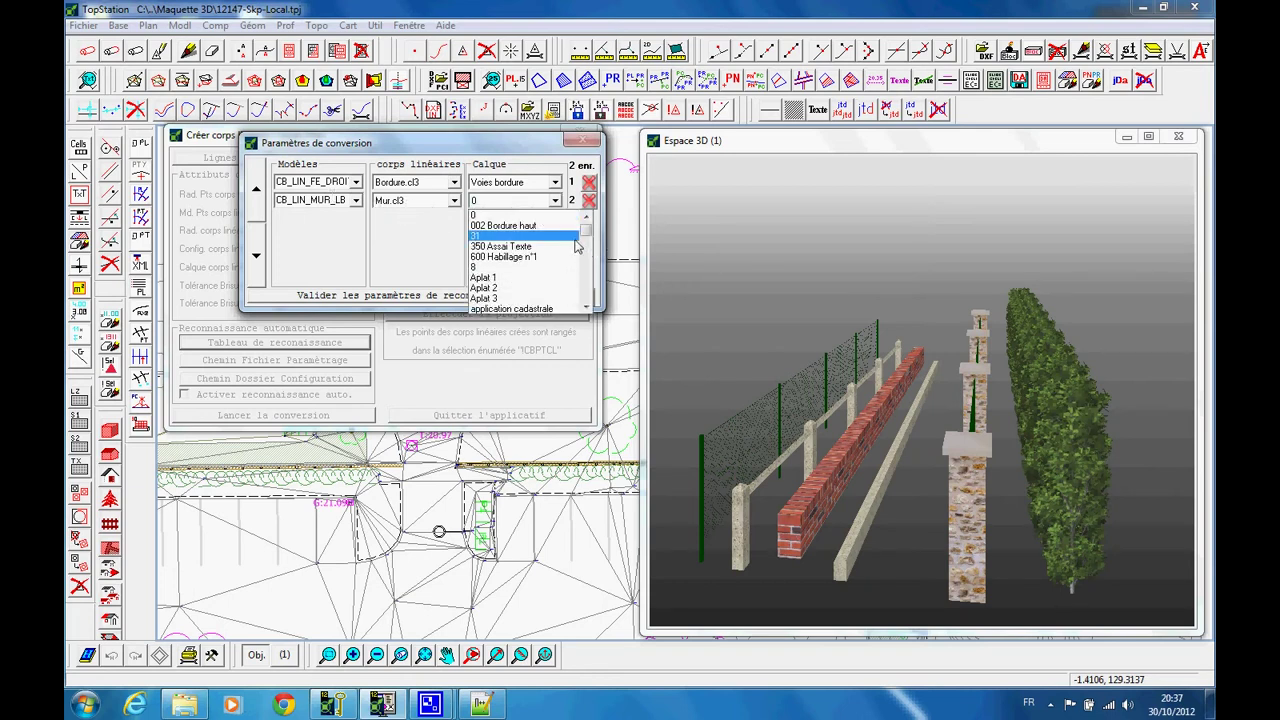
{"action": "key", "text": "m"}
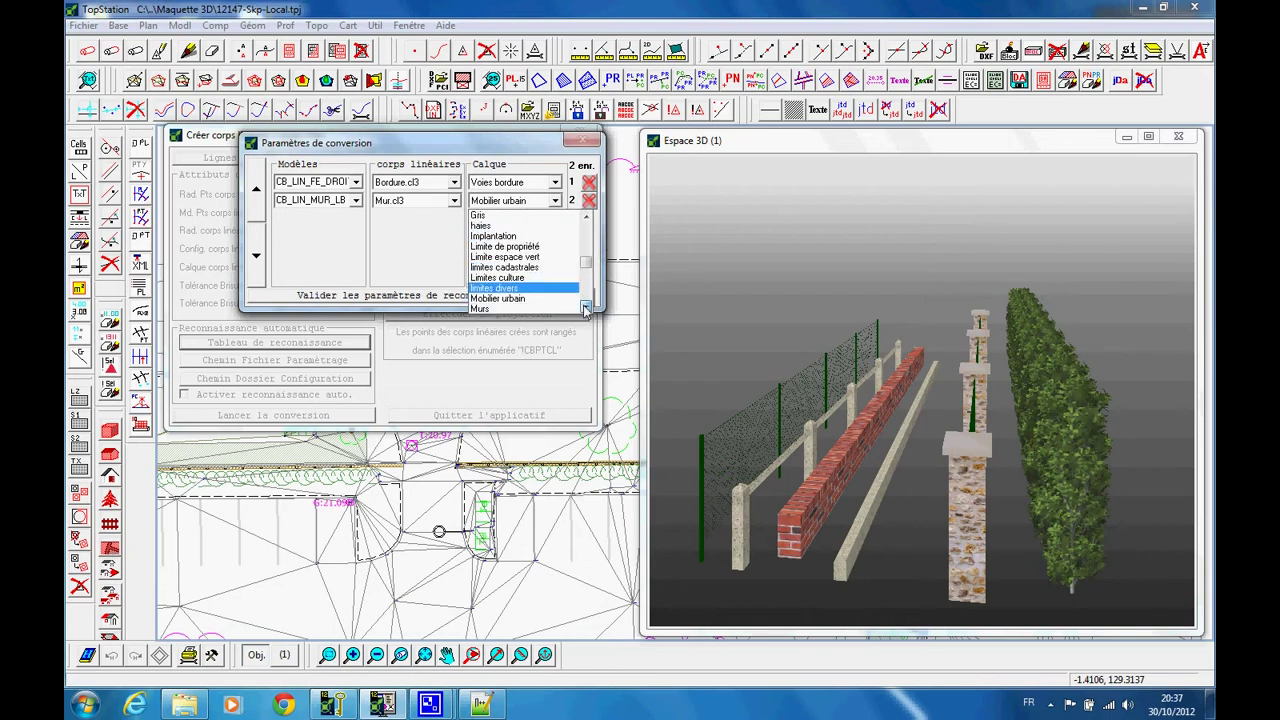
{"action": "left_click", "coordinate": [538, 298]}
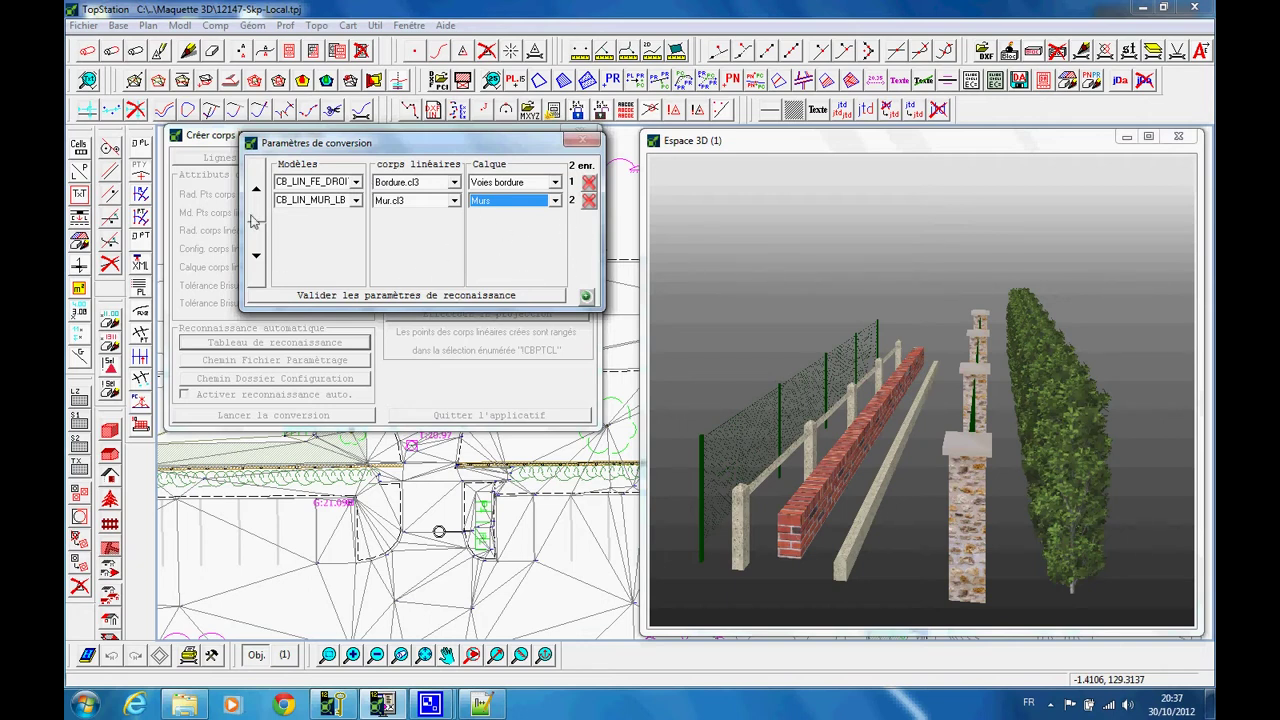
- Validate the recognition parameters and accept saving the changes to the parameter file
{"action": "left_click", "coordinate": [430, 300]}
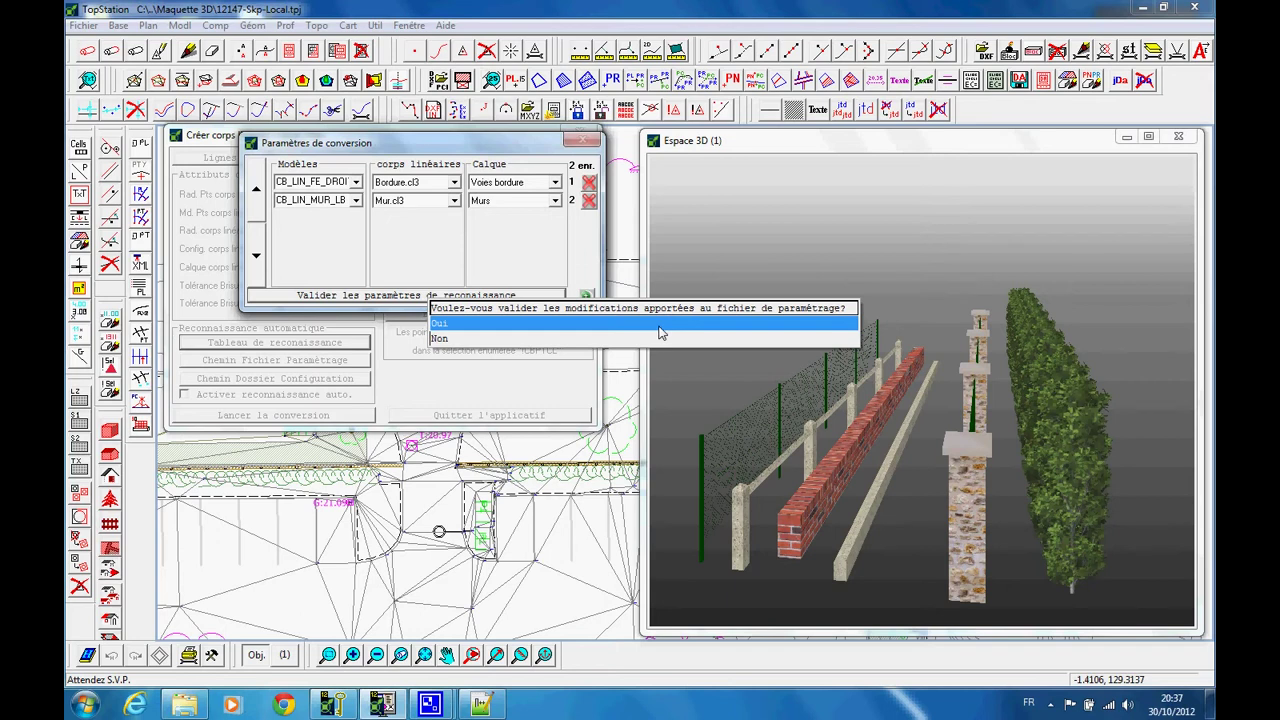
{"action": "left_click", "coordinate": [659, 324]}
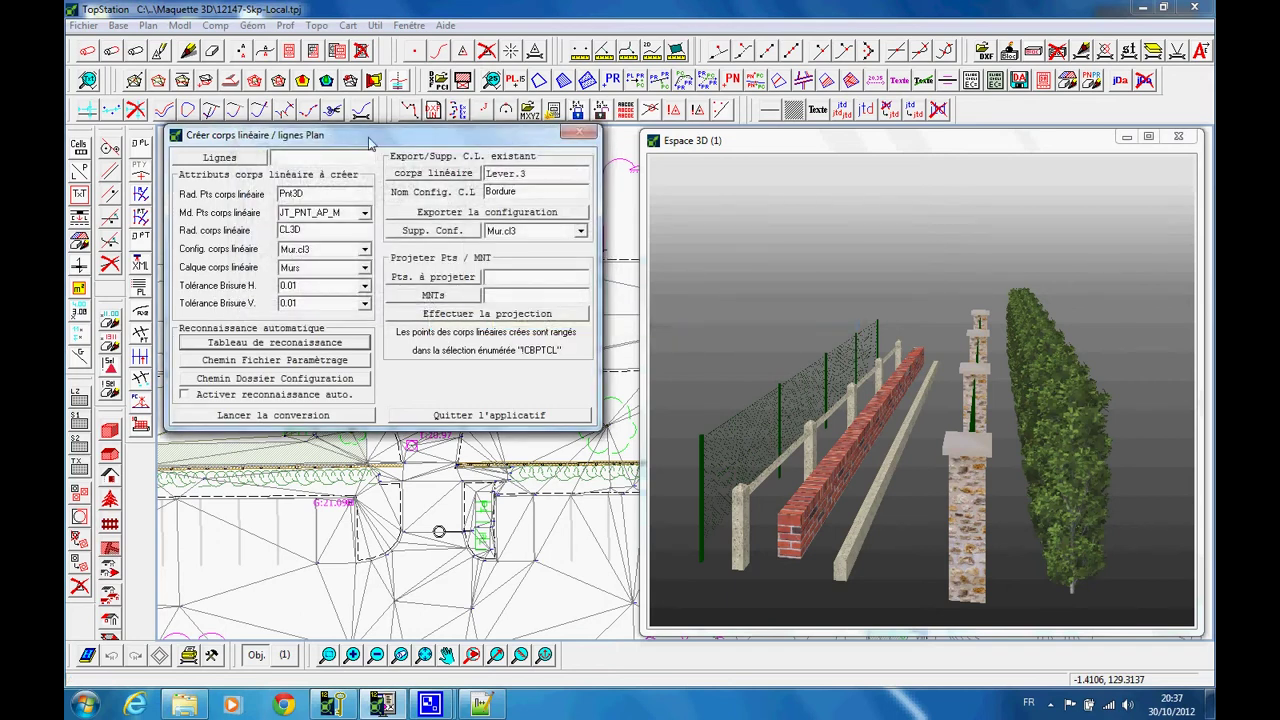
{"action": "left_click_drag", "start_coordinate": [369, 143], "coordinate": [373, 145]}
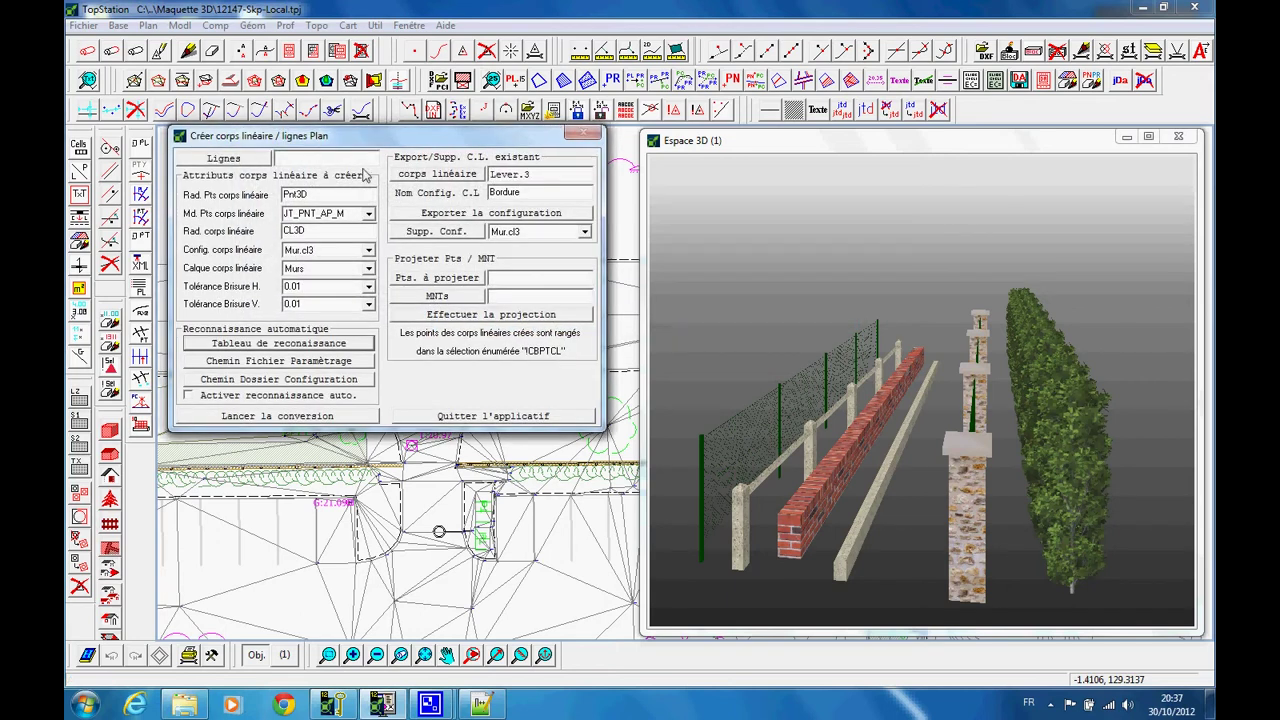
- Check which recognition parameter file is in use and its folder, then cancel without choosing another file
{"action": "left_click", "coordinate": [249, 362]}
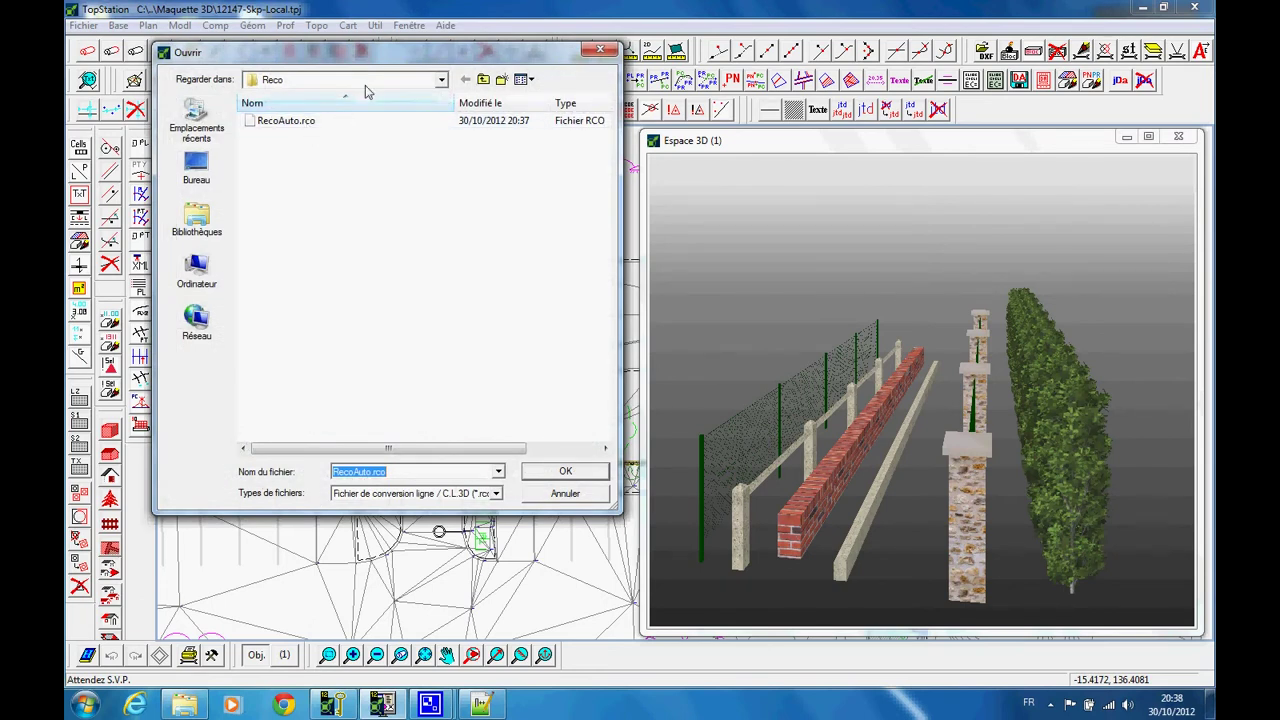
{"action": "left_click", "coordinate": [366, 86]}
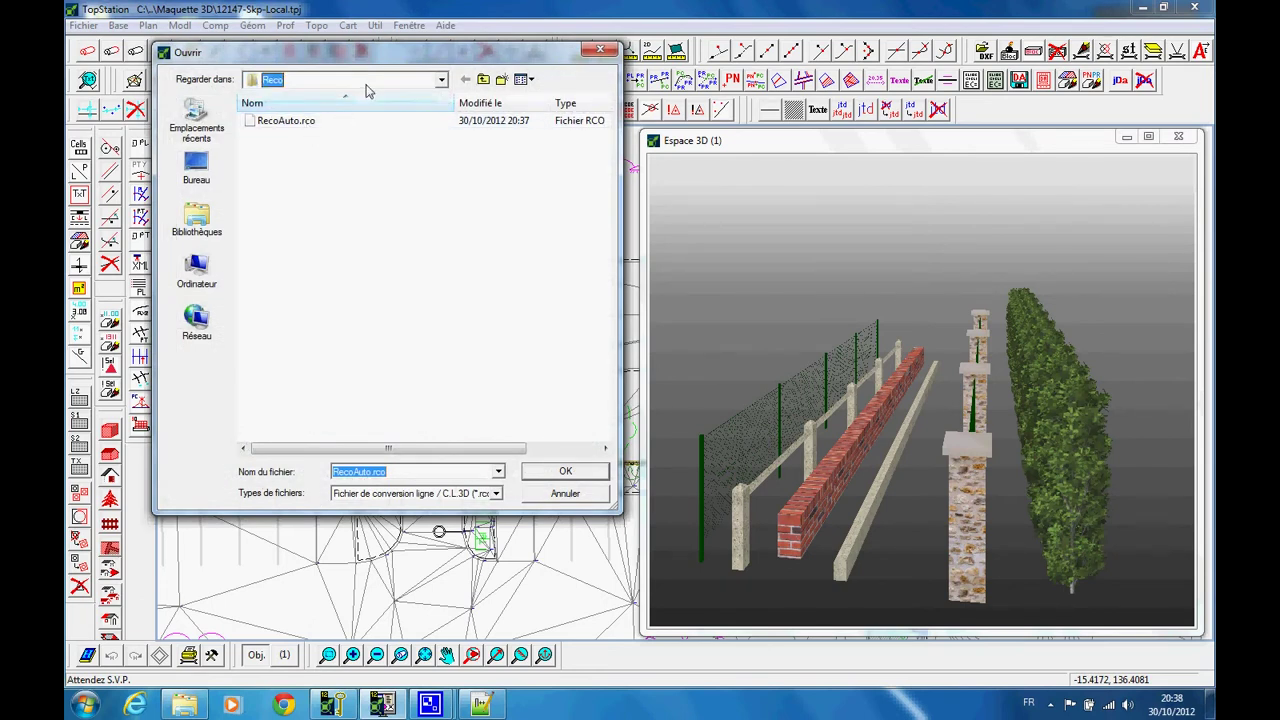
{"action": "left_click", "coordinate": [421, 84]}
{"action": "left_click", "coordinate": [534, 494]}
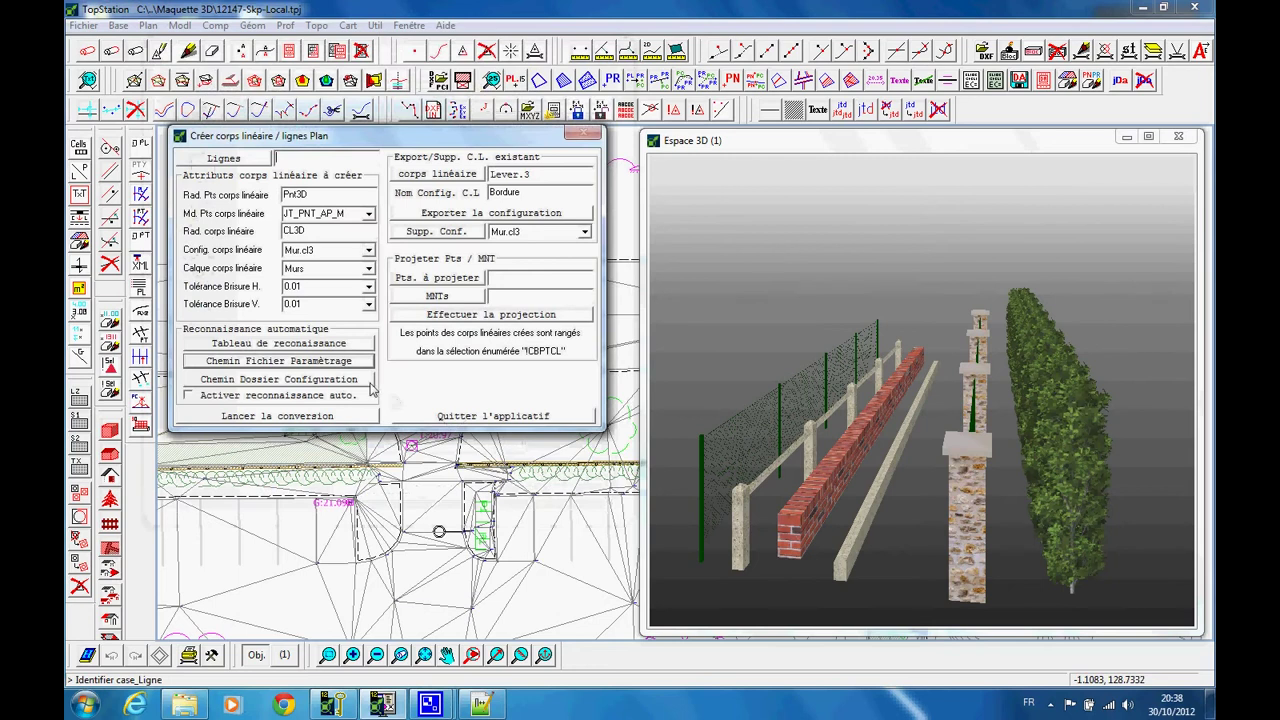
- Check which folder is set for the linear body configurations and keep it
{"action": "left_click", "coordinate": [351, 382]}
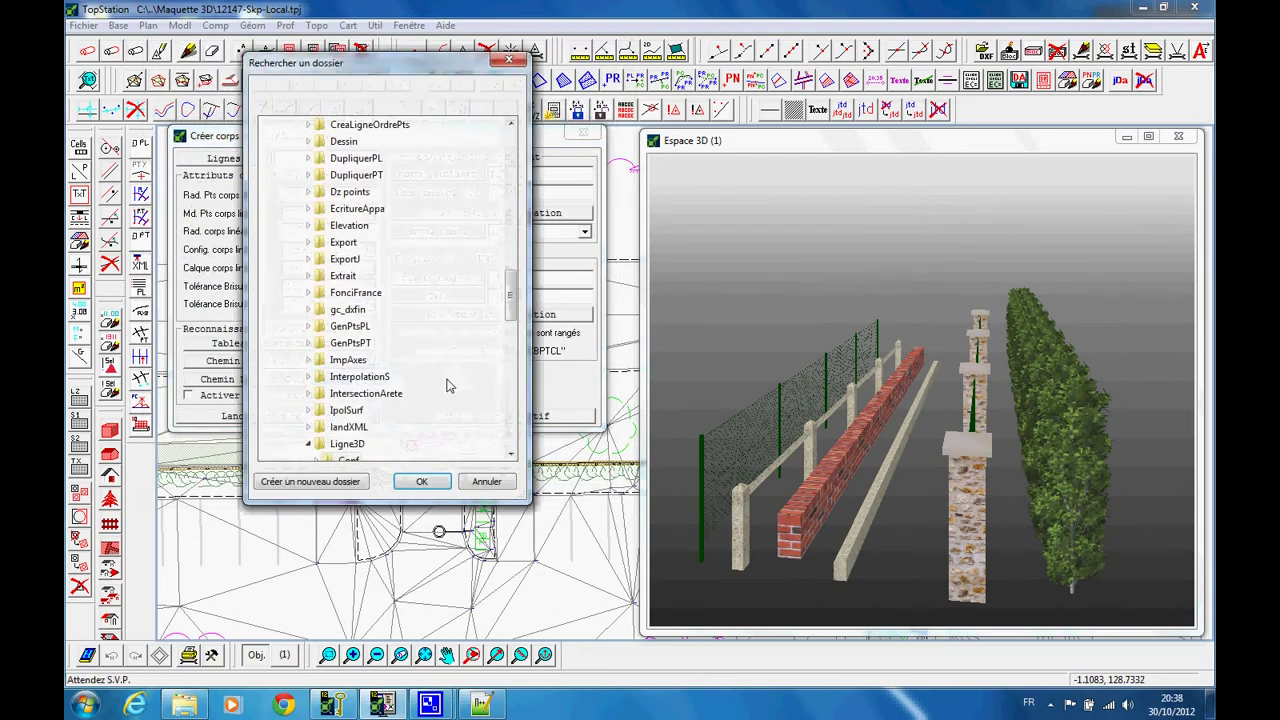
{"action": "left_click_drag", "start_coordinate": [508, 312], "coordinate": [507, 338]}
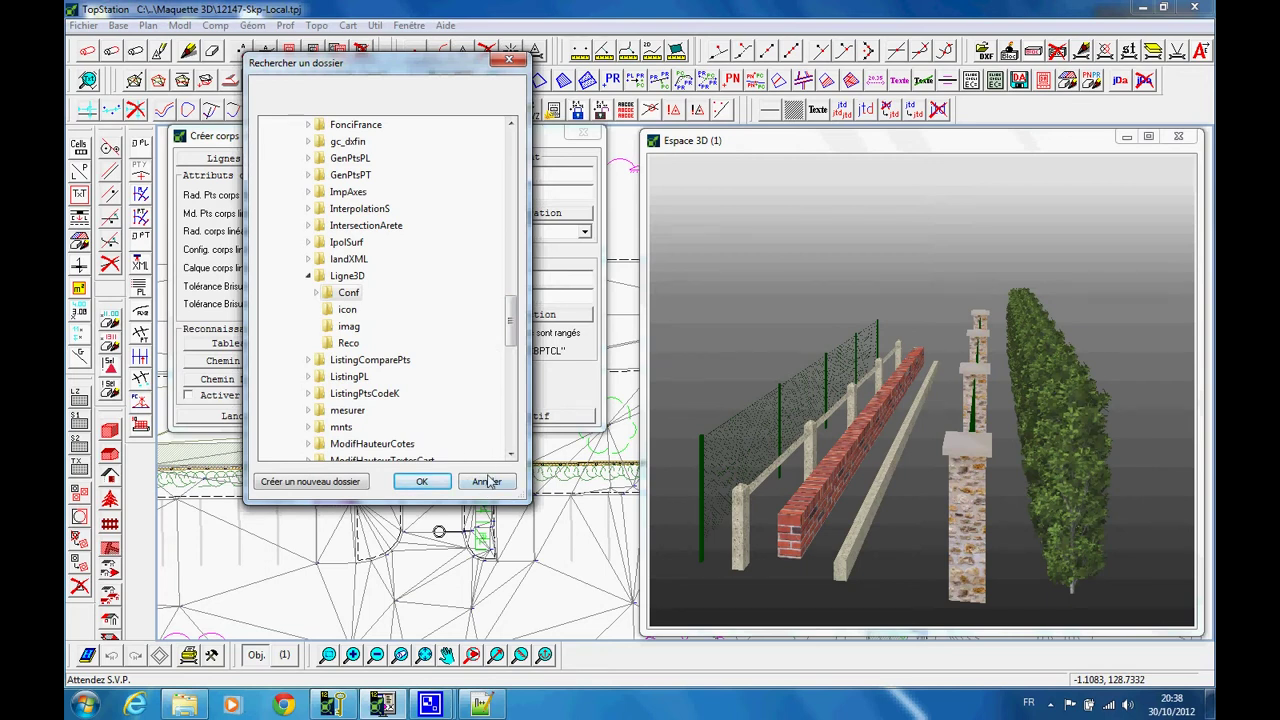
{"action": "left_click", "coordinate": [422, 481]}
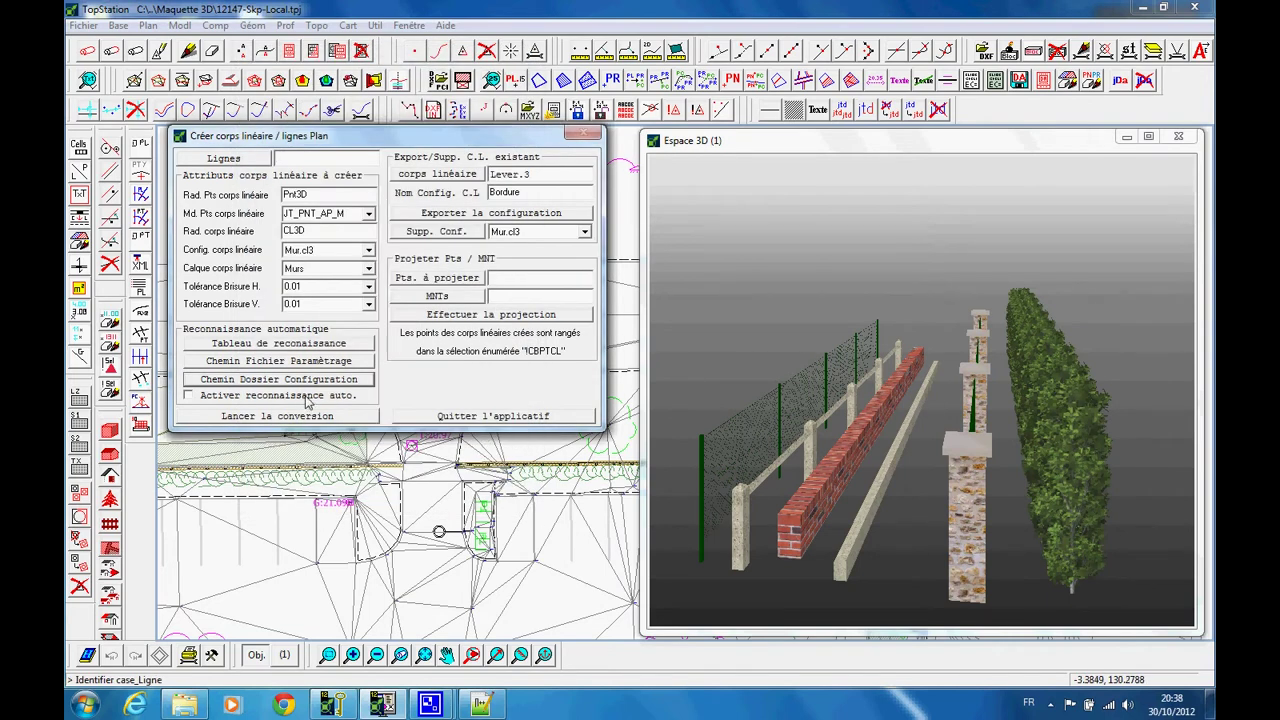
- Activate automatic recognition and add the lines to convert by model, choosing CB_LIN_MUR_LB and CB_LIN_FE_DROIT
{"action": "left_click", "coordinate": [304, 397]}
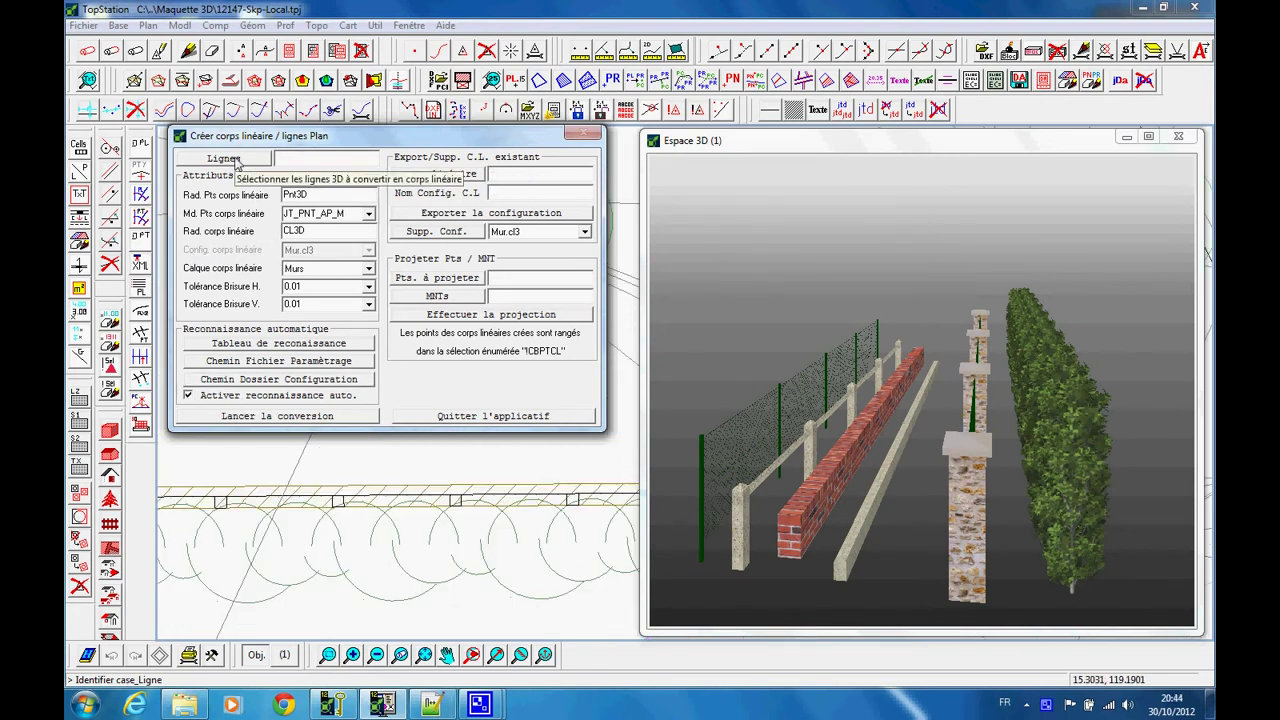
{"action": "left_click", "coordinate": [232, 162]}
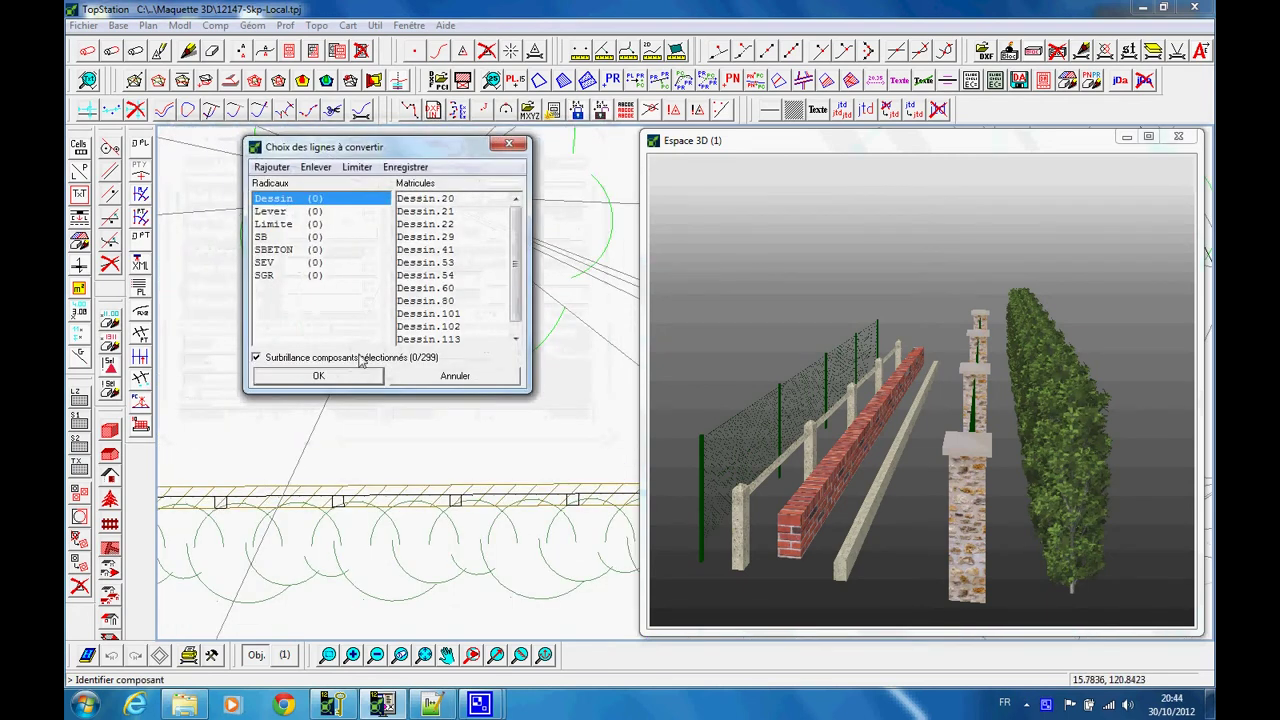
{"action": "left_click", "coordinate": [271, 167]}
{"action": "left_click", "coordinate": [296, 362]}
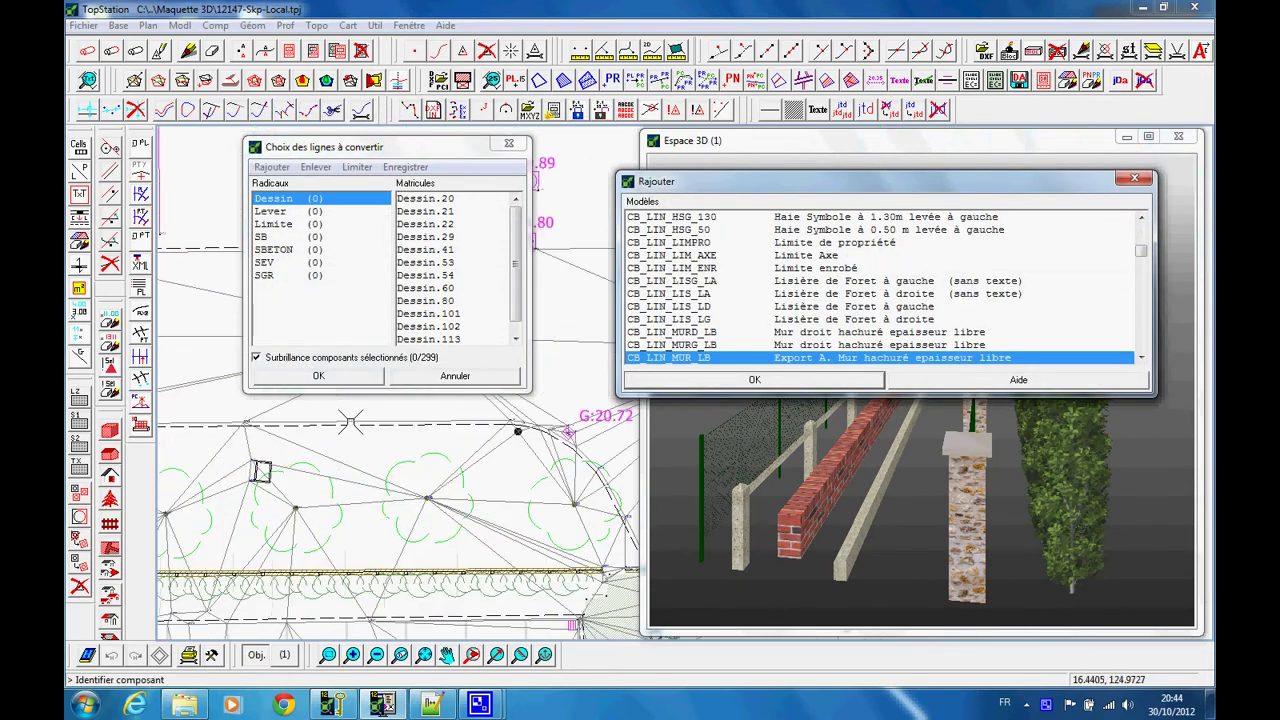
{"action": "left_click", "coordinate": [352, 425]}
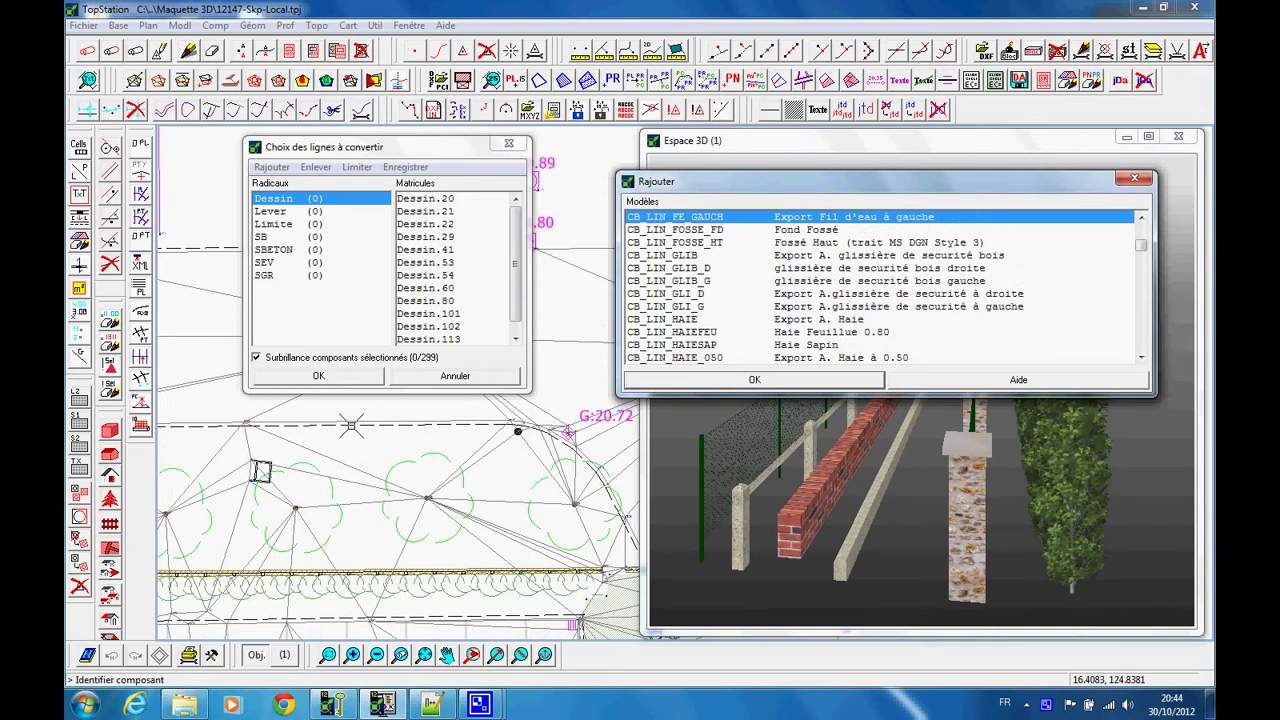
{"action": "scroll", "coordinate": [704, 265], "scroll_direction": "up", "scroll_amount": 1}
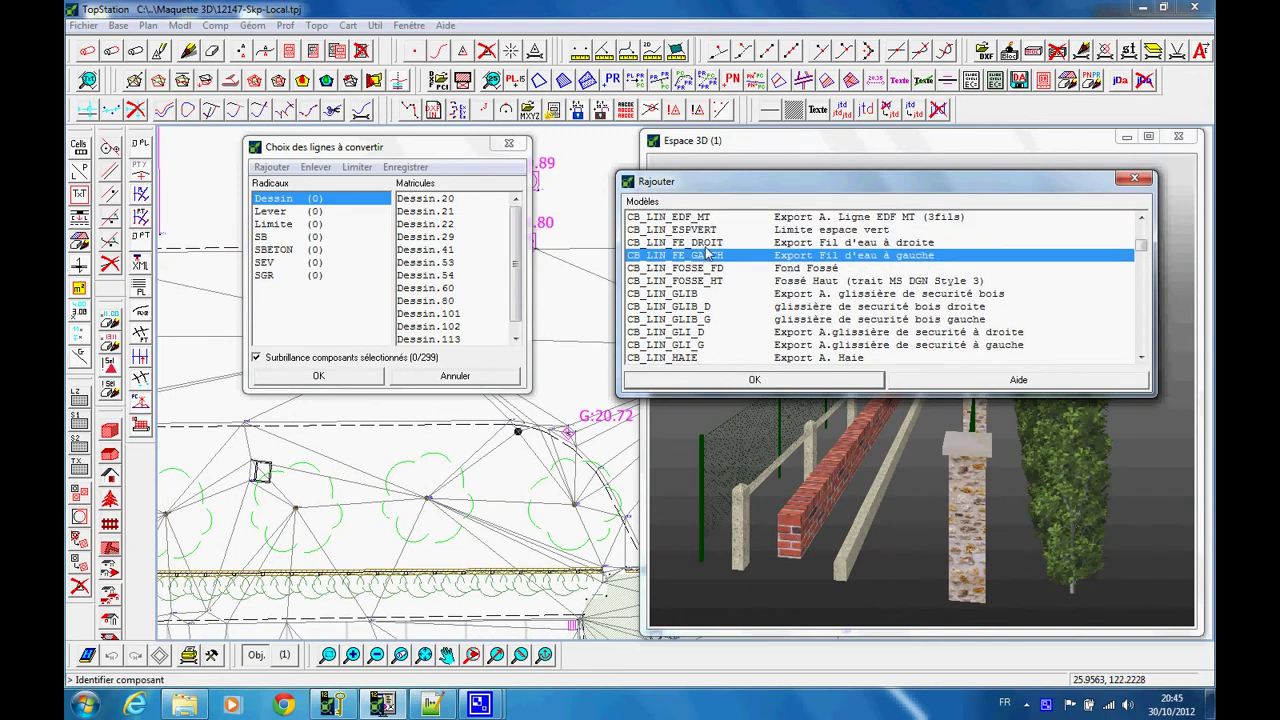
{"action": "left_click", "coordinate": [711, 243], "text": "ctrl"}
{"action": "left_click", "coordinate": [714, 256], "text": "ctrl"}
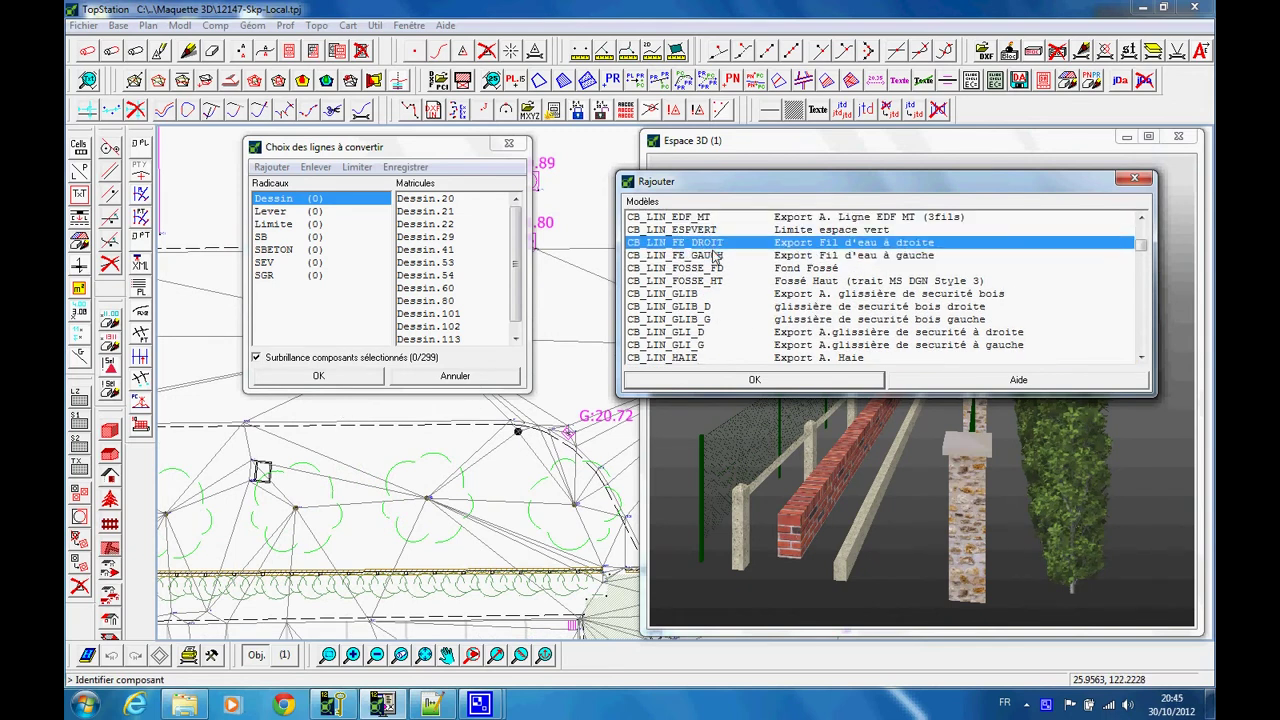
{"action": "left_click", "coordinate": [718, 381]}
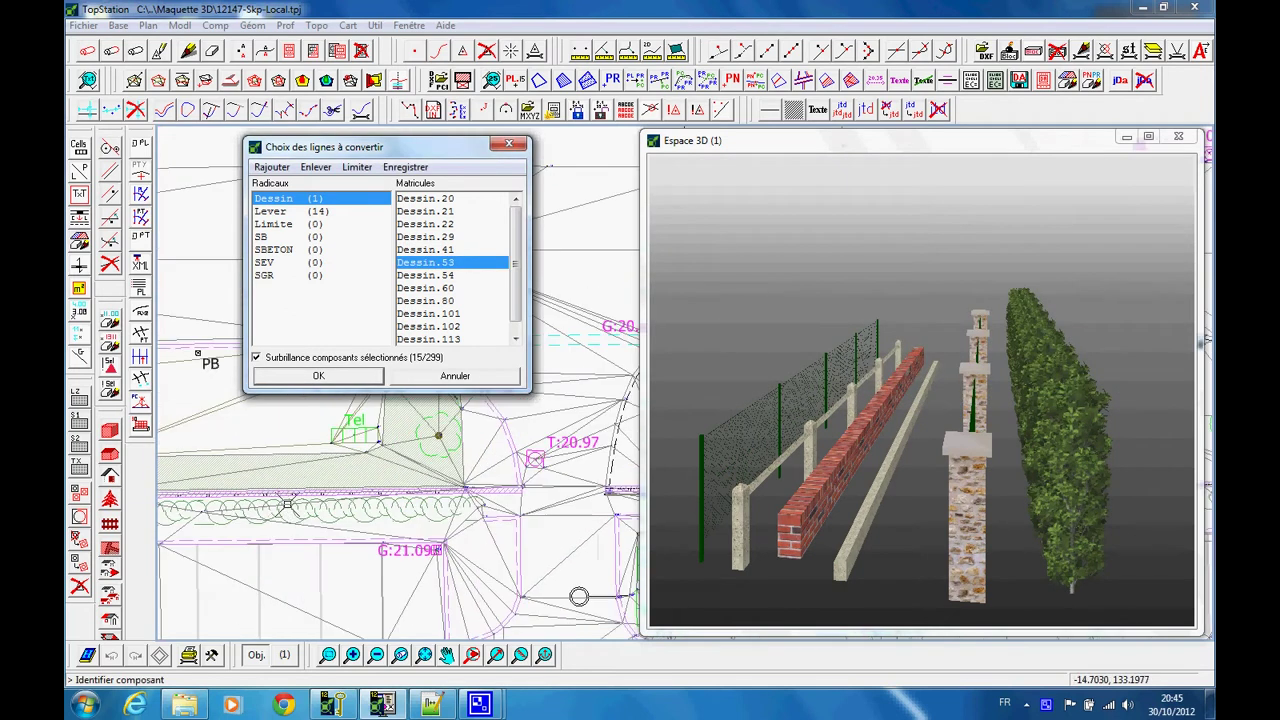
- Check the hatched wall in the plan and validate the selection of lines to convert
{"action": "scroll", "coordinate": [309, 498], "scroll_direction": "up", "scroll_amount": 2}
{"action": "left_click", "coordinate": [364, 487]}
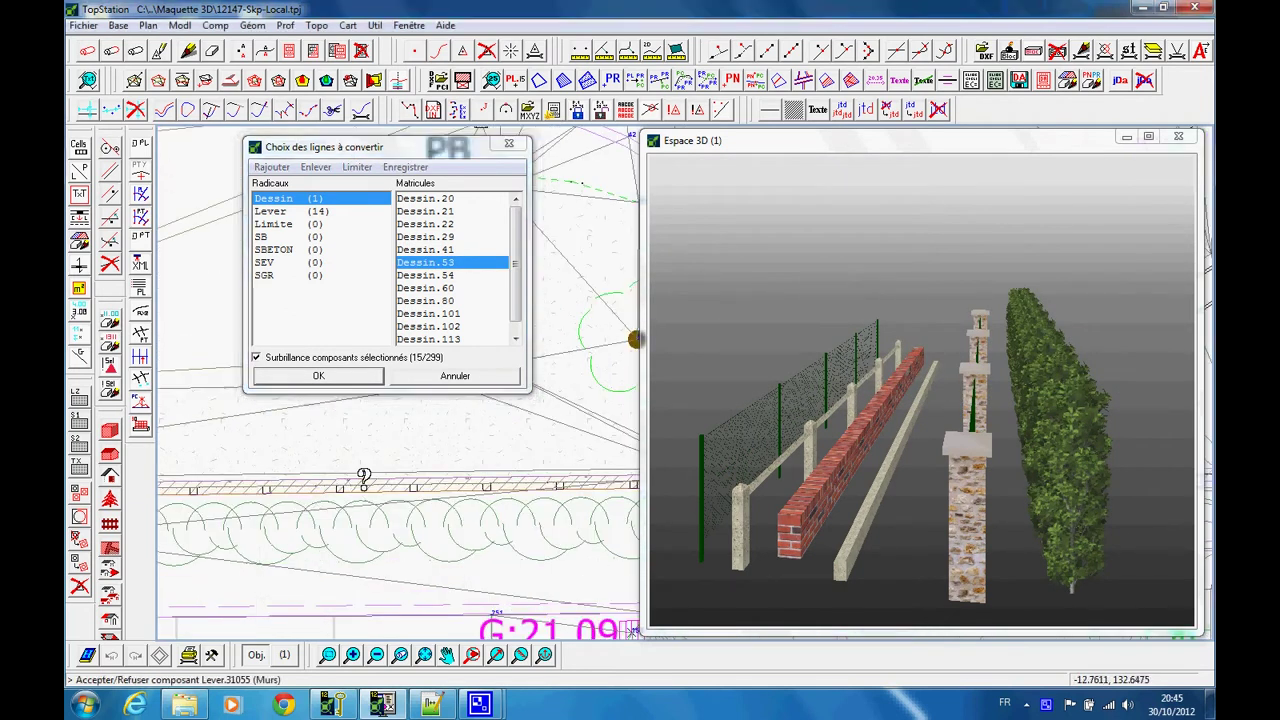
{"action": "left_click", "coordinate": [342, 379]}
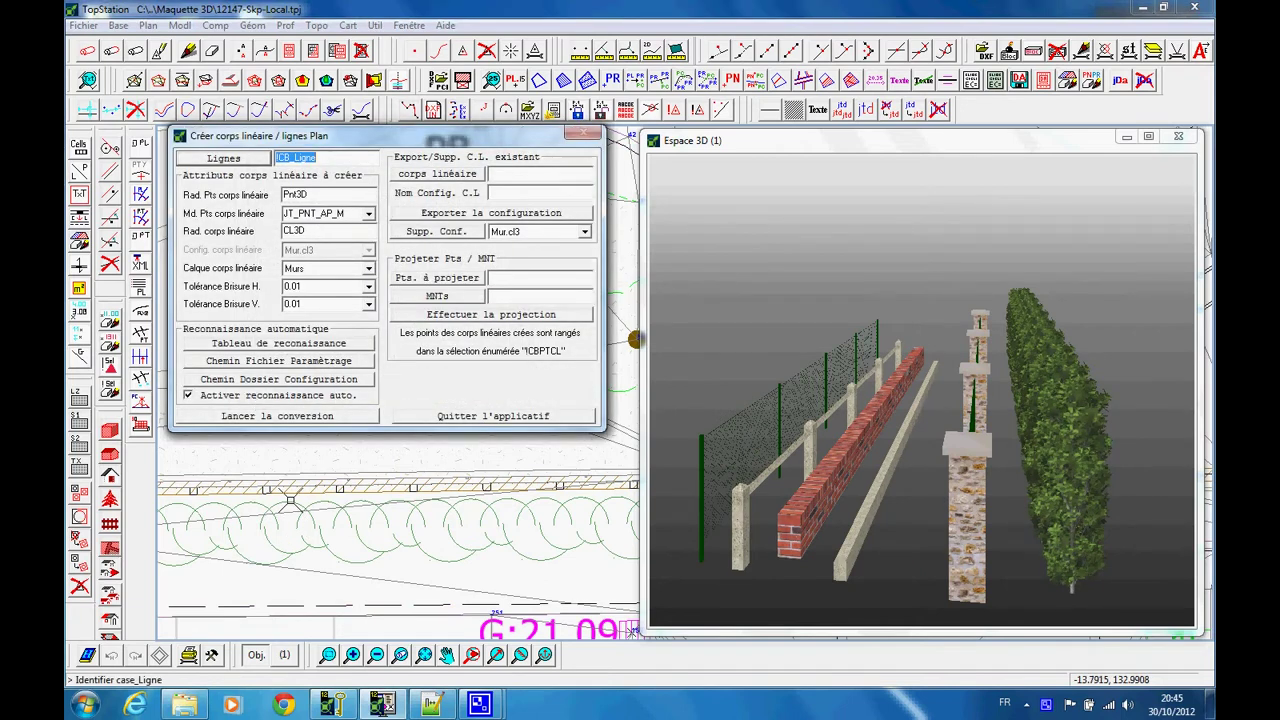
- Launch the conversion of the selected plan lines into 3D linear bodies
{"action": "scroll", "coordinate": [287, 499], "scroll_direction": "down", "scroll_amount": 2}
{"action": "scroll", "coordinate": [445, 491], "scroll_direction": "up", "scroll_amount": 1}
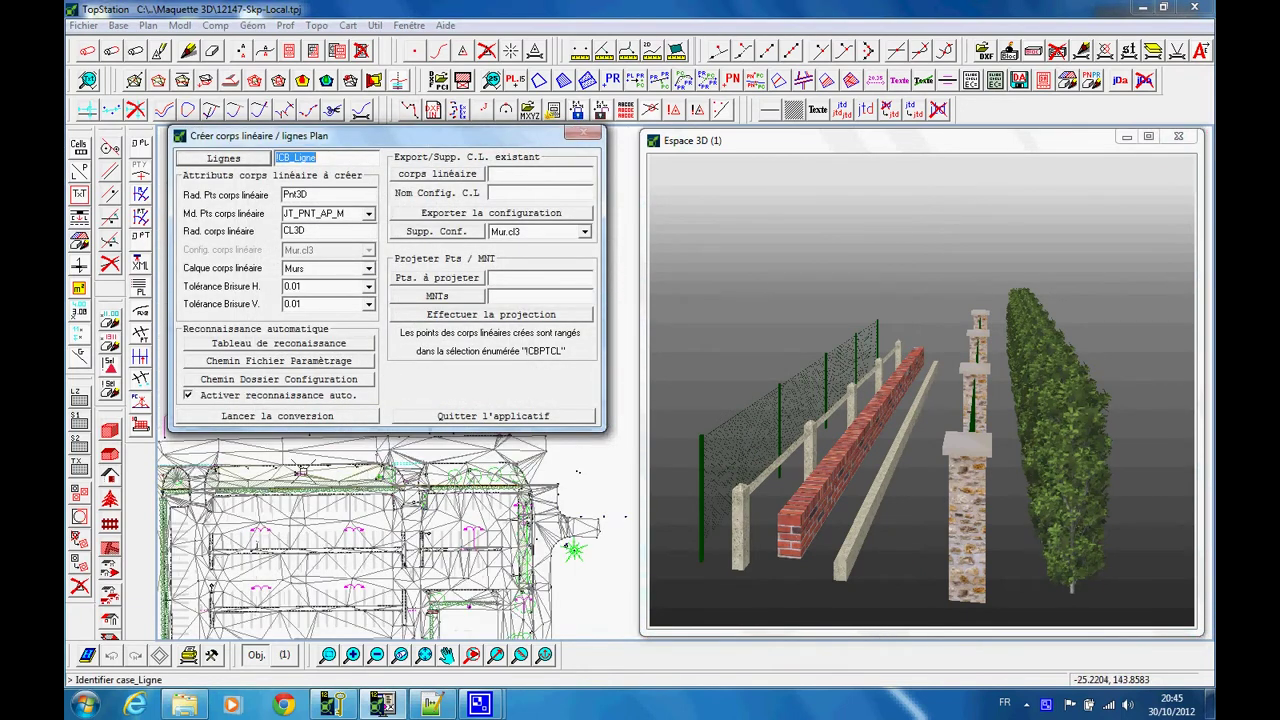
{"action": "scroll", "coordinate": [296, 468], "scroll_direction": "up", "scroll_amount": 1}
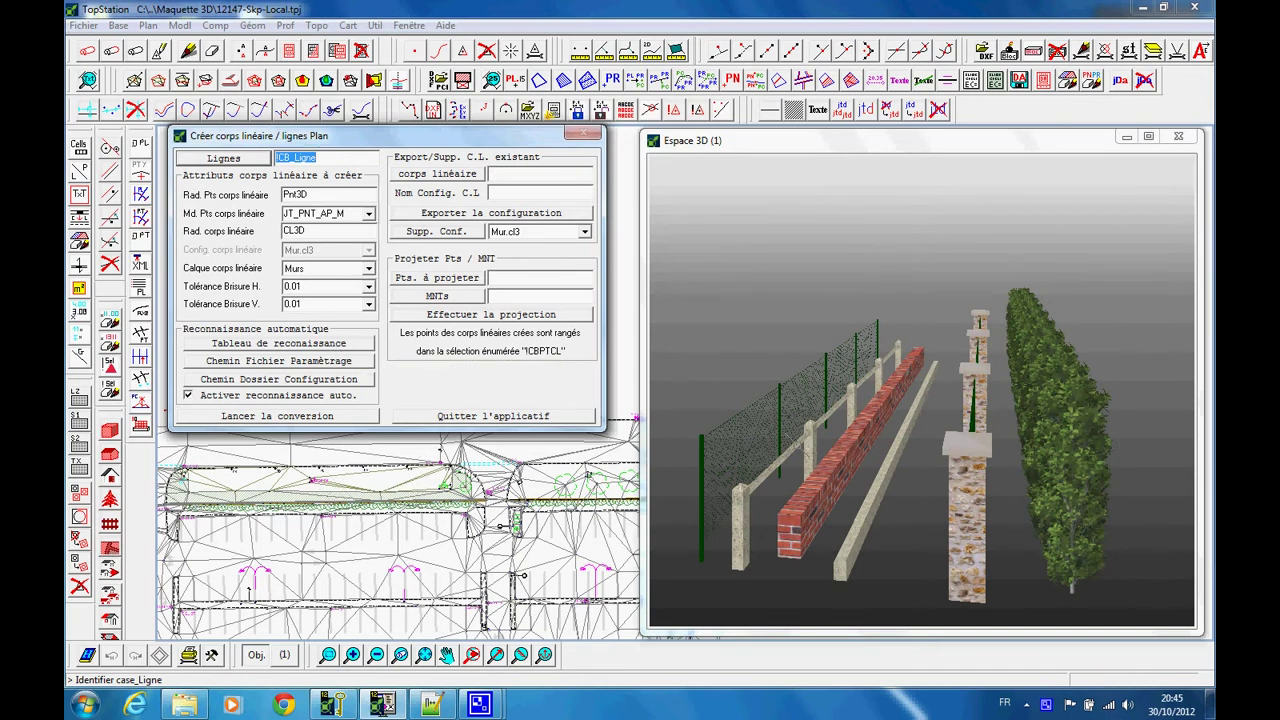
{"action": "left_click", "coordinate": [282, 421]}
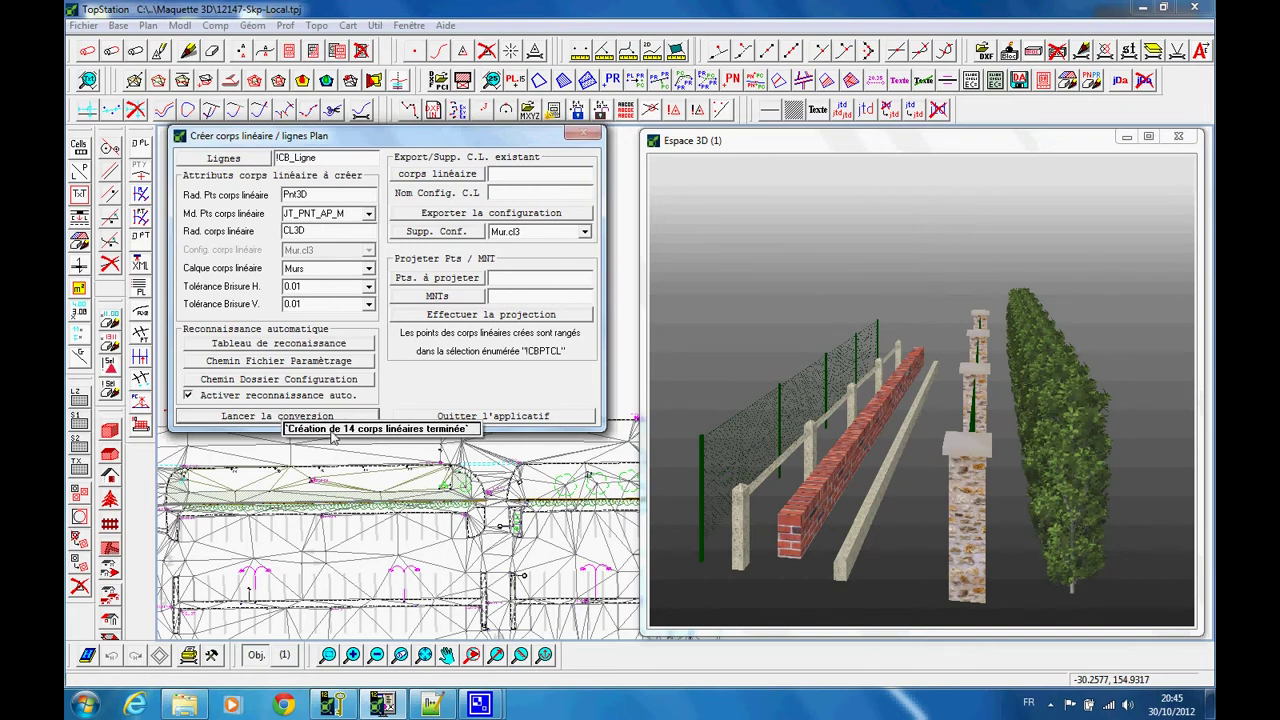
- Examine the created walls and kerbs in the 3D space, and check the recognition parameter file without choosing another one
{"action": "left_click", "coordinate": [690, 170]}
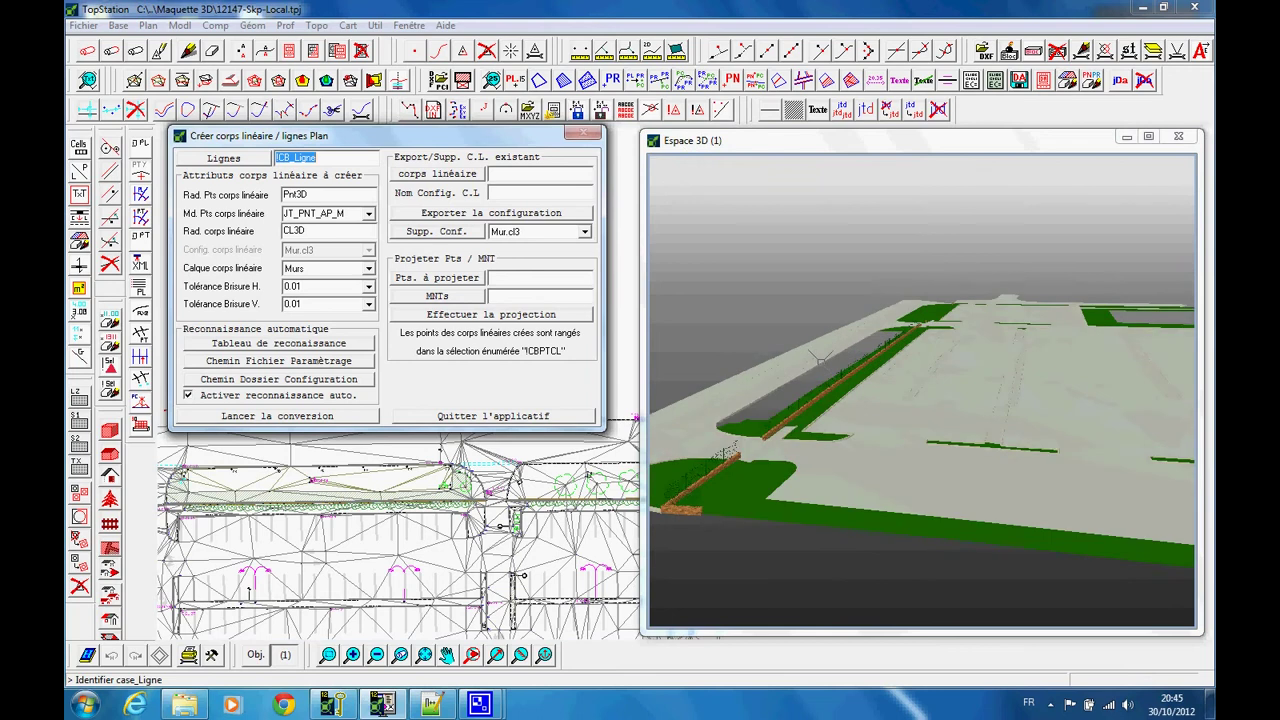
{"action": "double_click", "coordinate": [778, 452]}
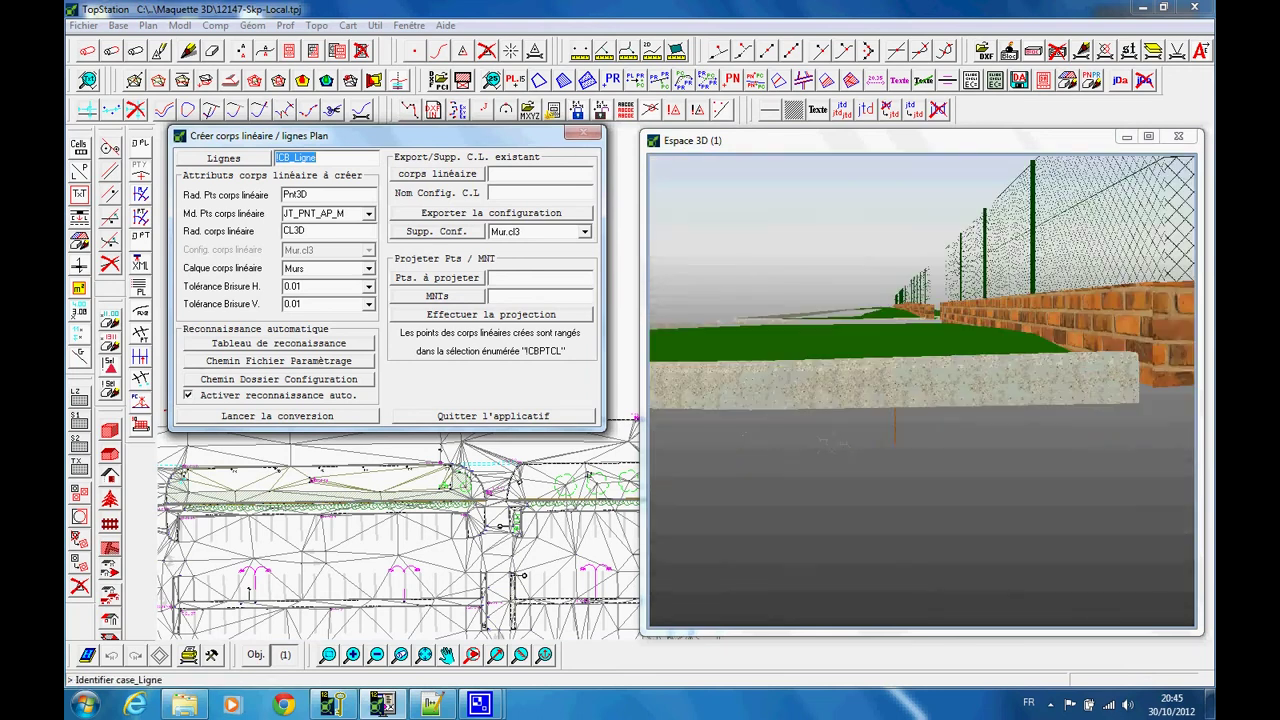
{"action": "left_click_drag", "start_coordinate": [778, 452], "coordinate": [806, 418]}
{"action": "left_click_drag", "start_coordinate": [767, 300], "coordinate": [763, 296]}
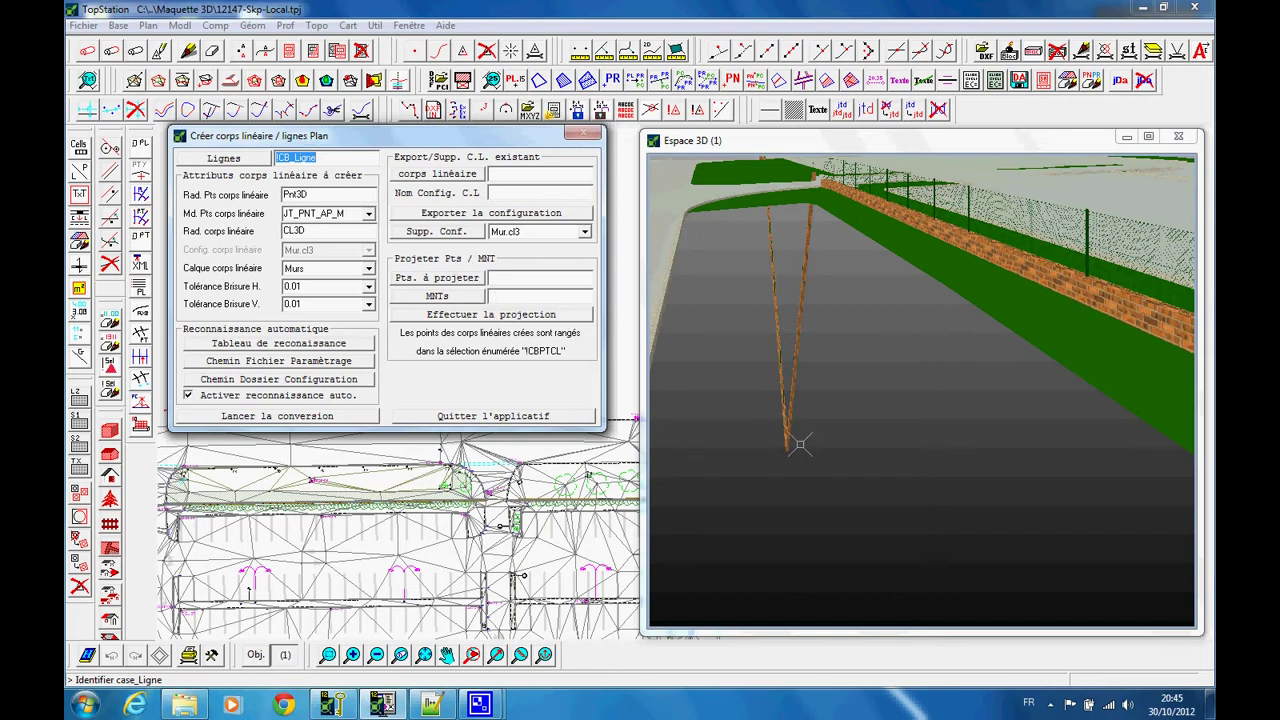
{"action": "scroll", "coordinate": [827, 323], "scroll_direction": "down", "scroll_amount": 10}
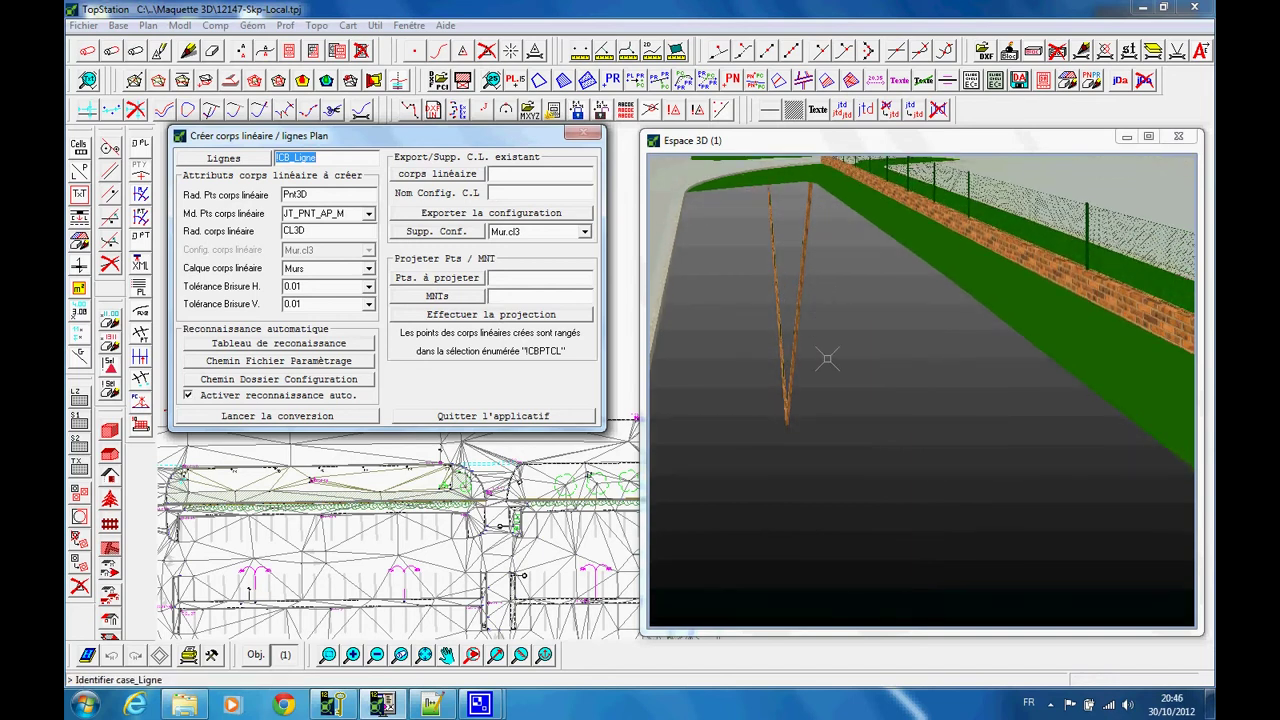
{"action": "scroll", "coordinate": [827, 367], "scroll_direction": "up", "scroll_amount": 10}
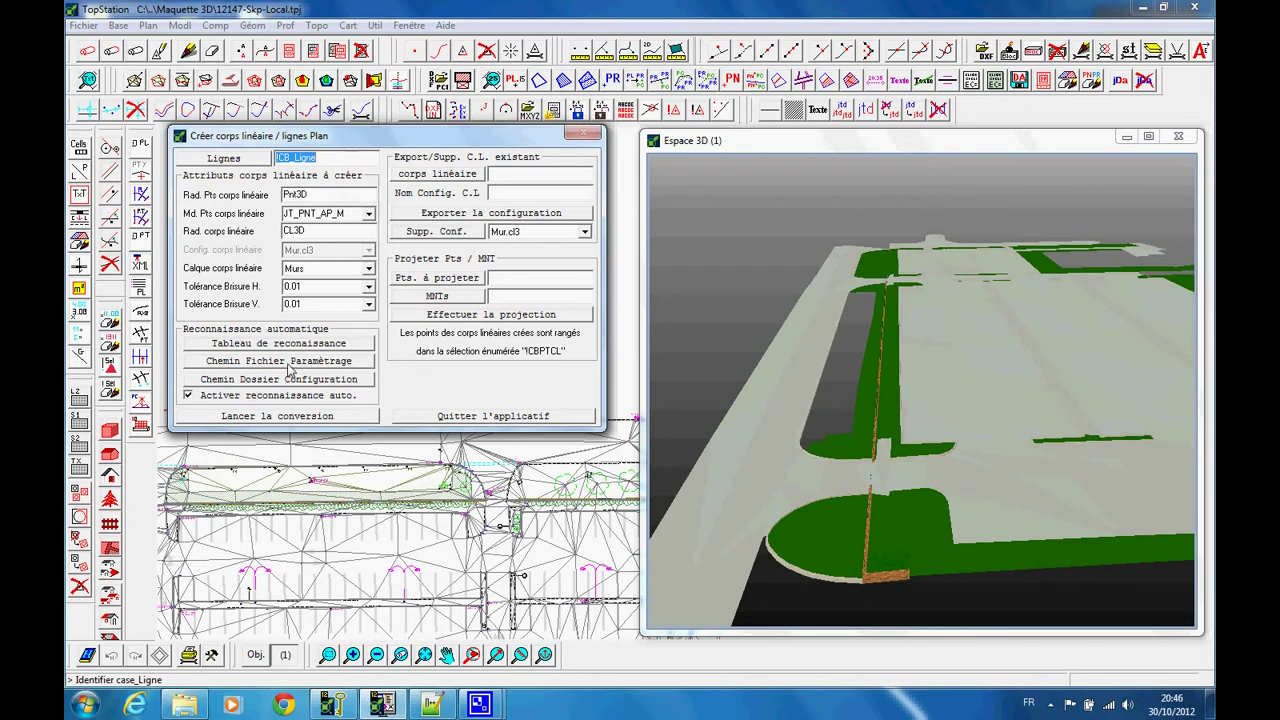
{"action": "left_click", "coordinate": [288, 366]}
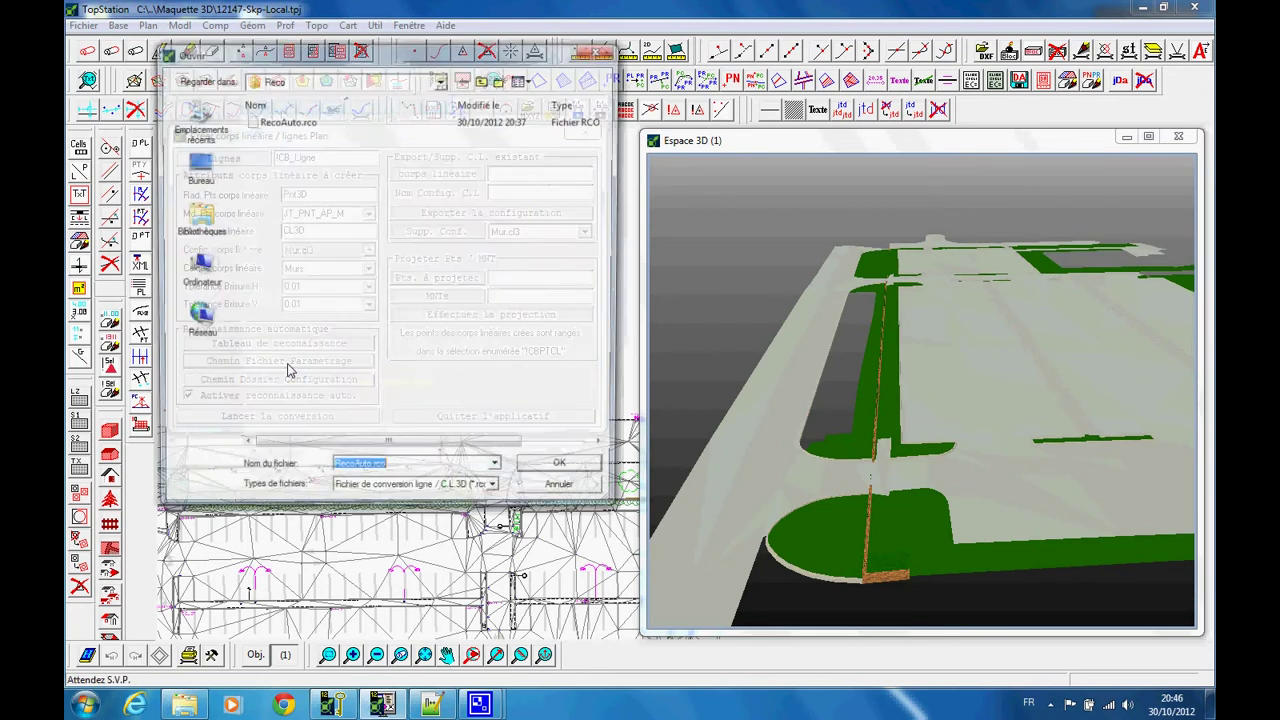
{"action": "left_click", "coordinate": [562, 492]}
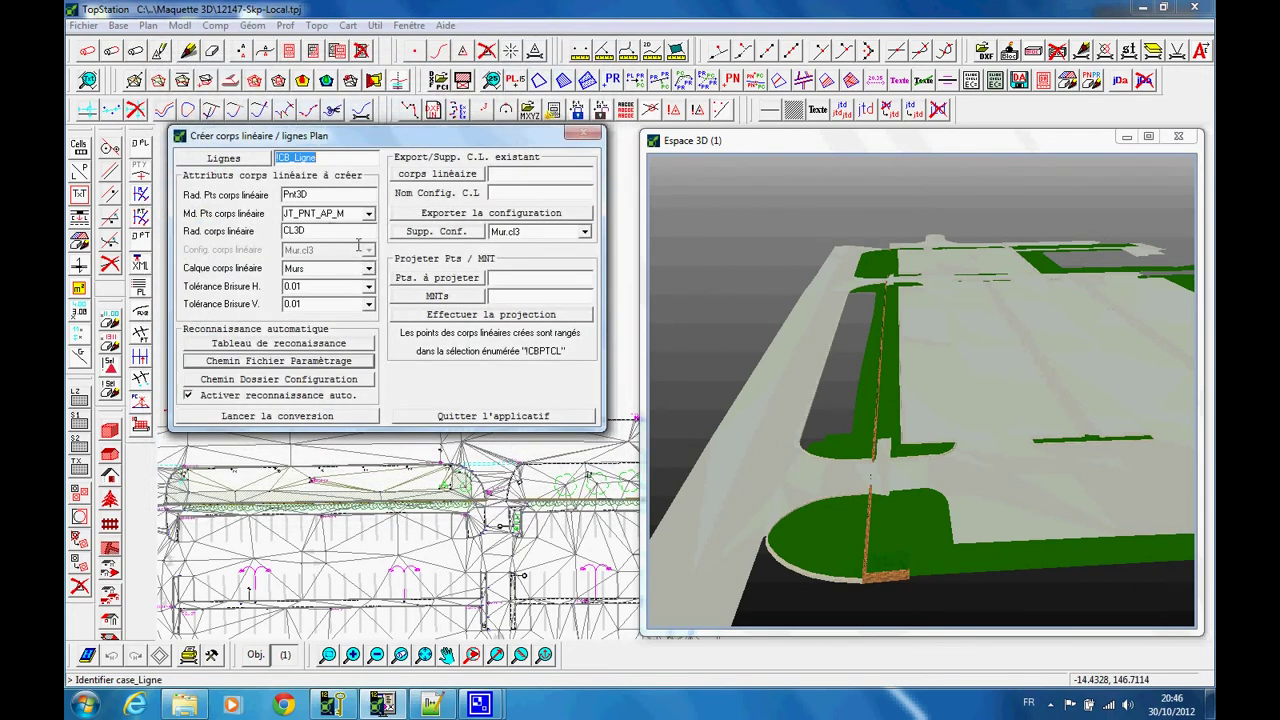
- Export the configuration of the sample hedge under the name Haie and check the list of available configurations
{"action": "scroll", "coordinate": [777, 385], "scroll_direction": "down", "scroll_amount": 5}
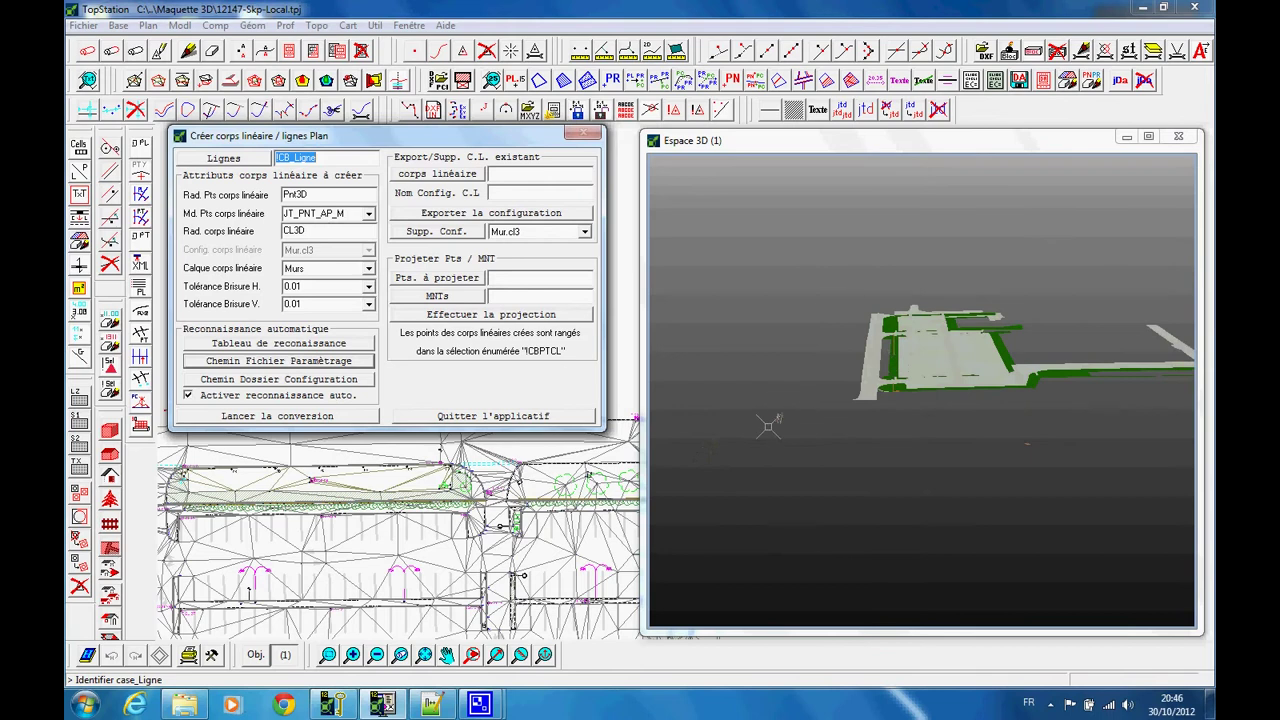
{"action": "left_click_drag", "start_coordinate": [766, 423], "coordinate": [795, 410]}
{"action": "scroll", "coordinate": [797, 410], "scroll_direction": "up", "scroll_amount": 5}
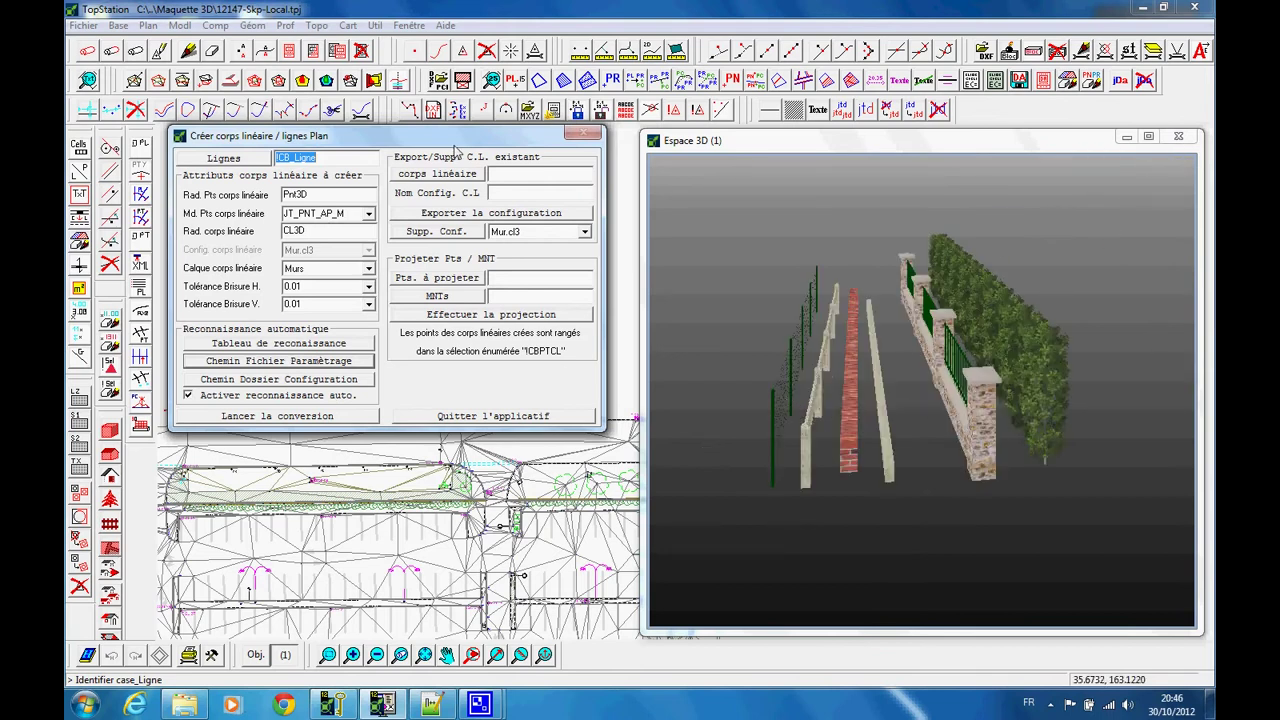
{"action": "left_click", "coordinate": [510, 173]}
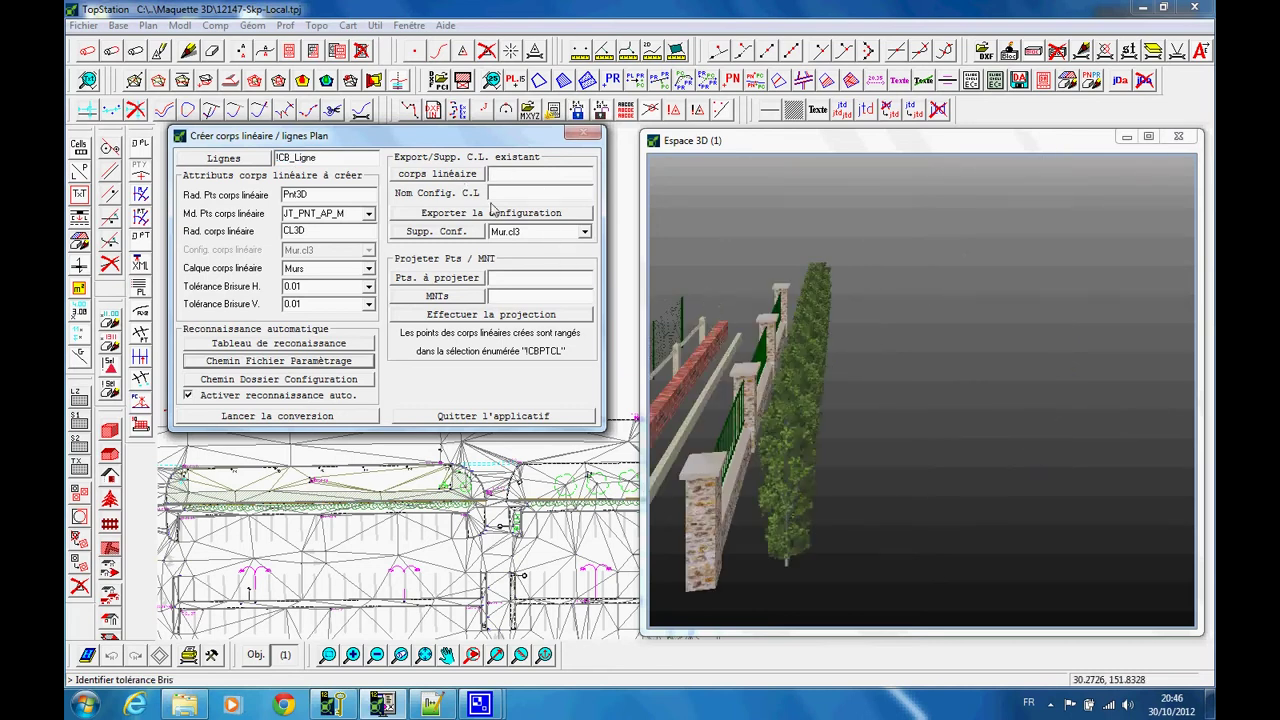
{"action": "left_click", "coordinate": [798, 372]}
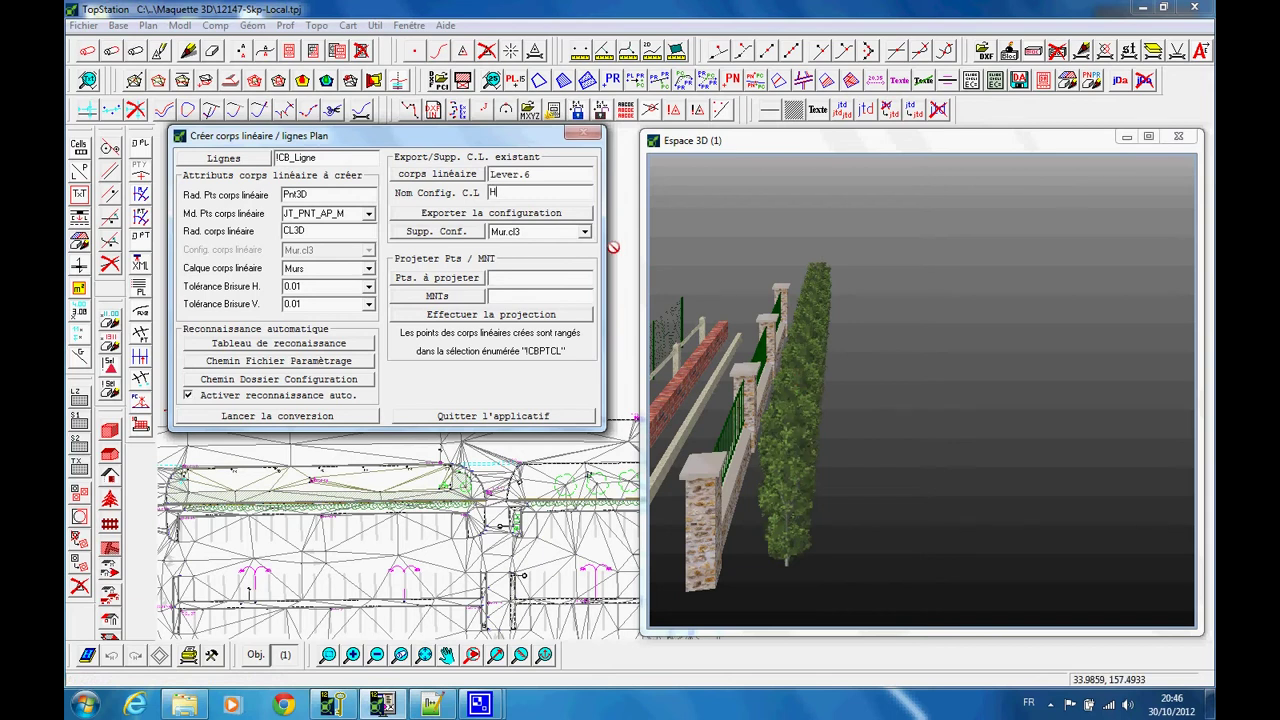
{"action": "left_click", "coordinate": [514, 212]}
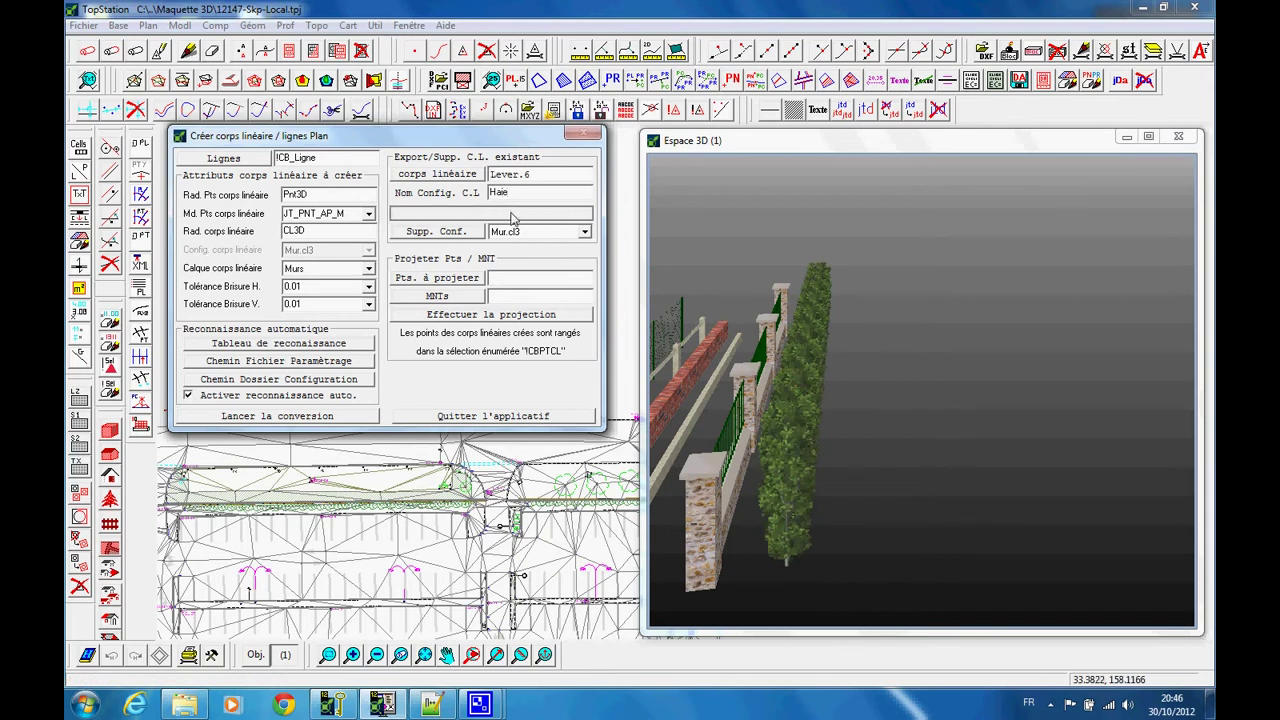
{"action": "left_click", "coordinate": [584, 232]}
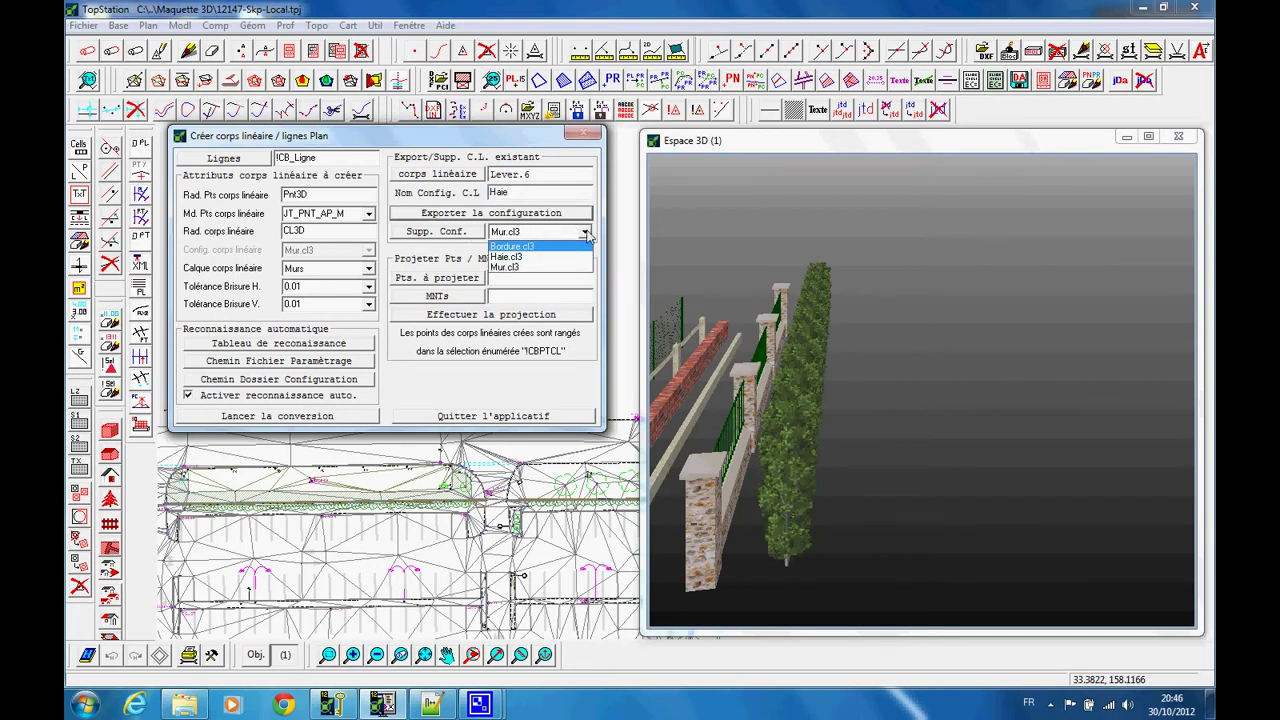
{"action": "left_click", "coordinate": [585, 232]}
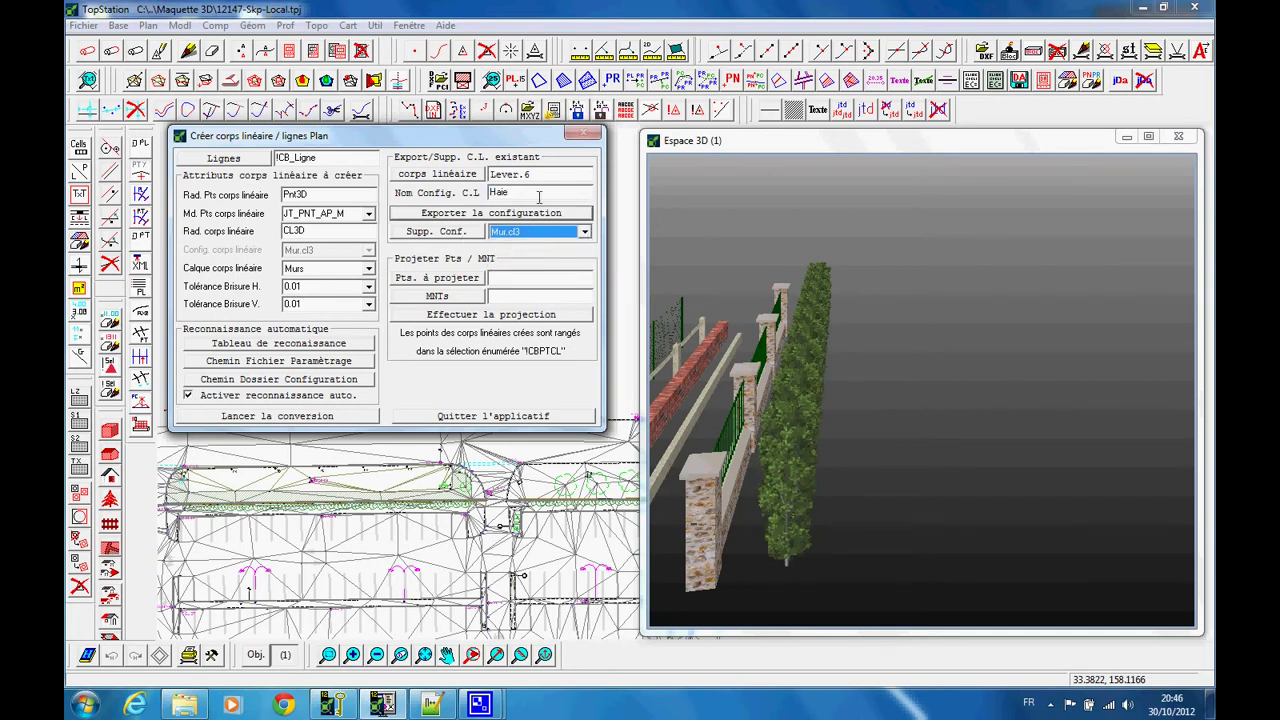
- Export the hedge configuration again under the name Haie2, and delete the Haie2.cl3 configuration file
{"action": "left_click", "coordinate": [538, 192]}
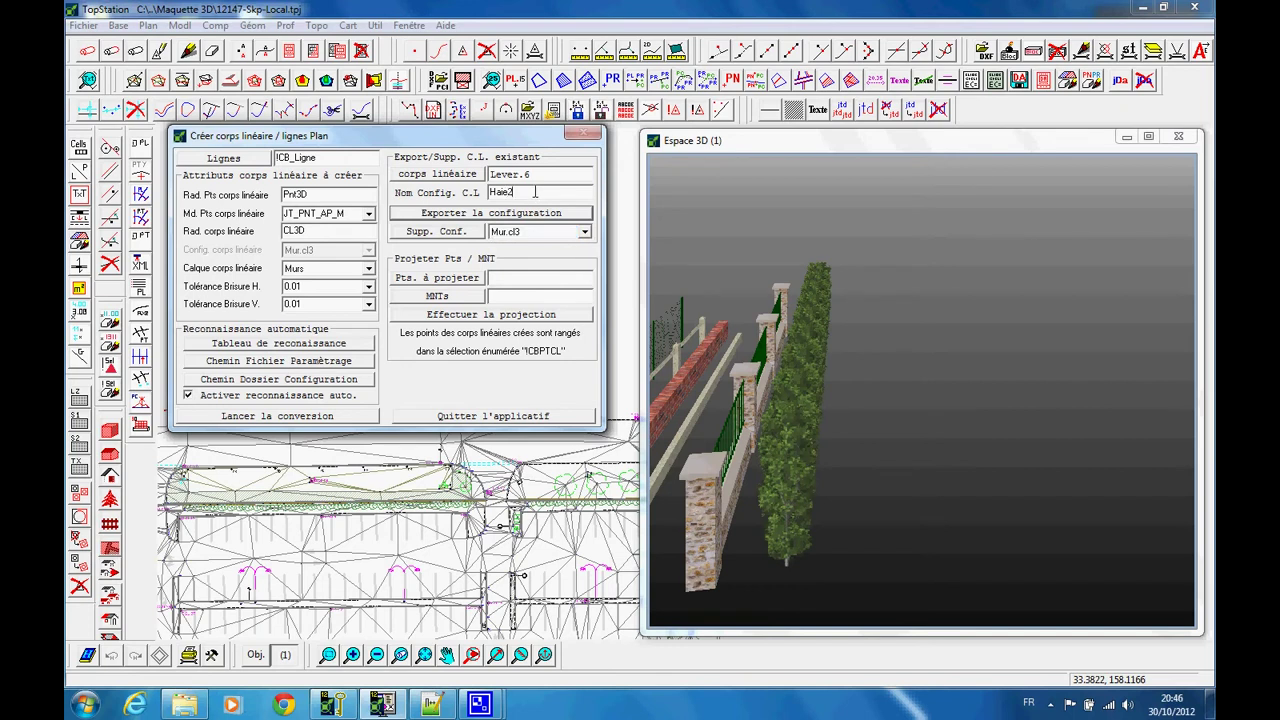
{"action": "left_click", "coordinate": [462, 208]}
{"action": "left_click", "coordinate": [561, 233]}
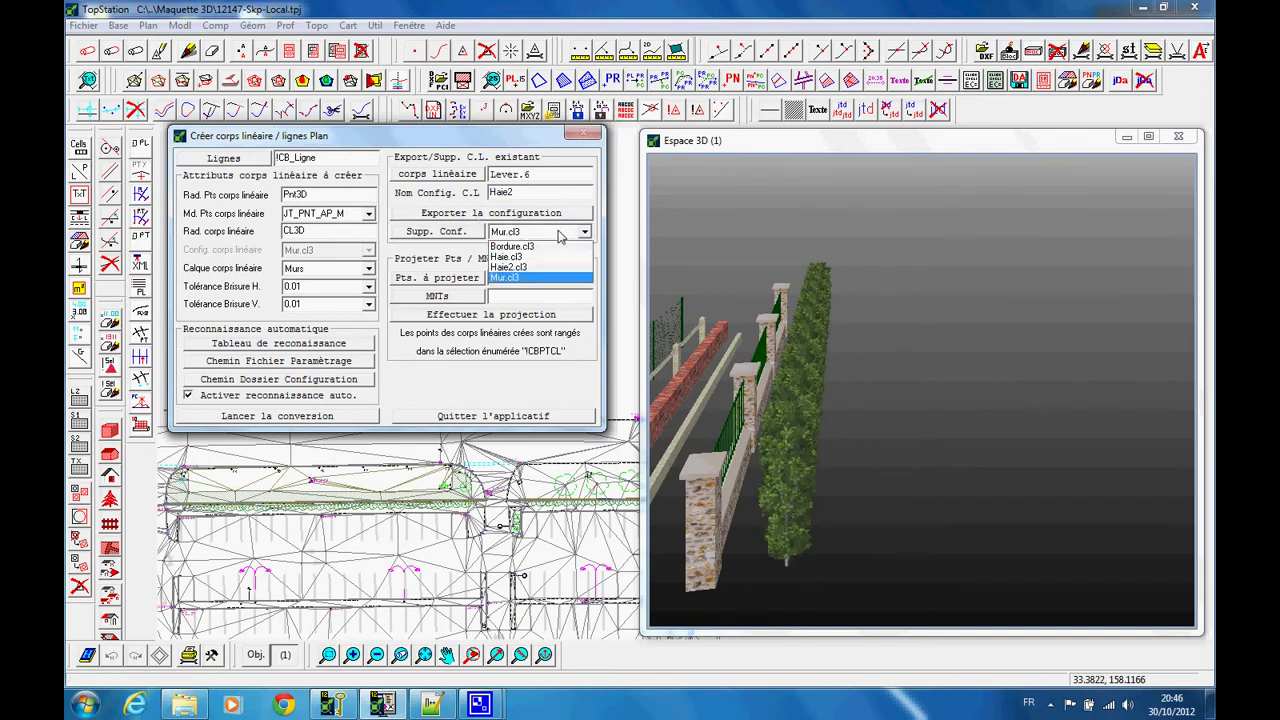
{"action": "left_click", "coordinate": [552, 267]}
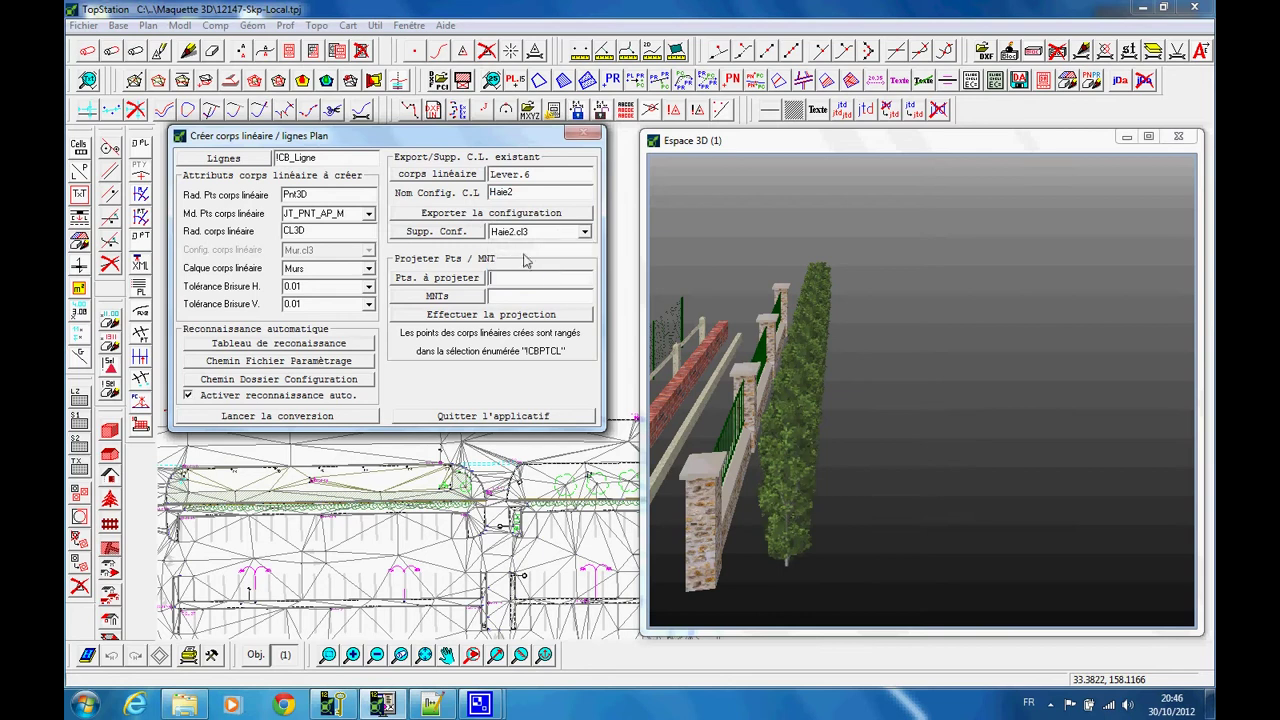
{"action": "left_click", "coordinate": [465, 238]}
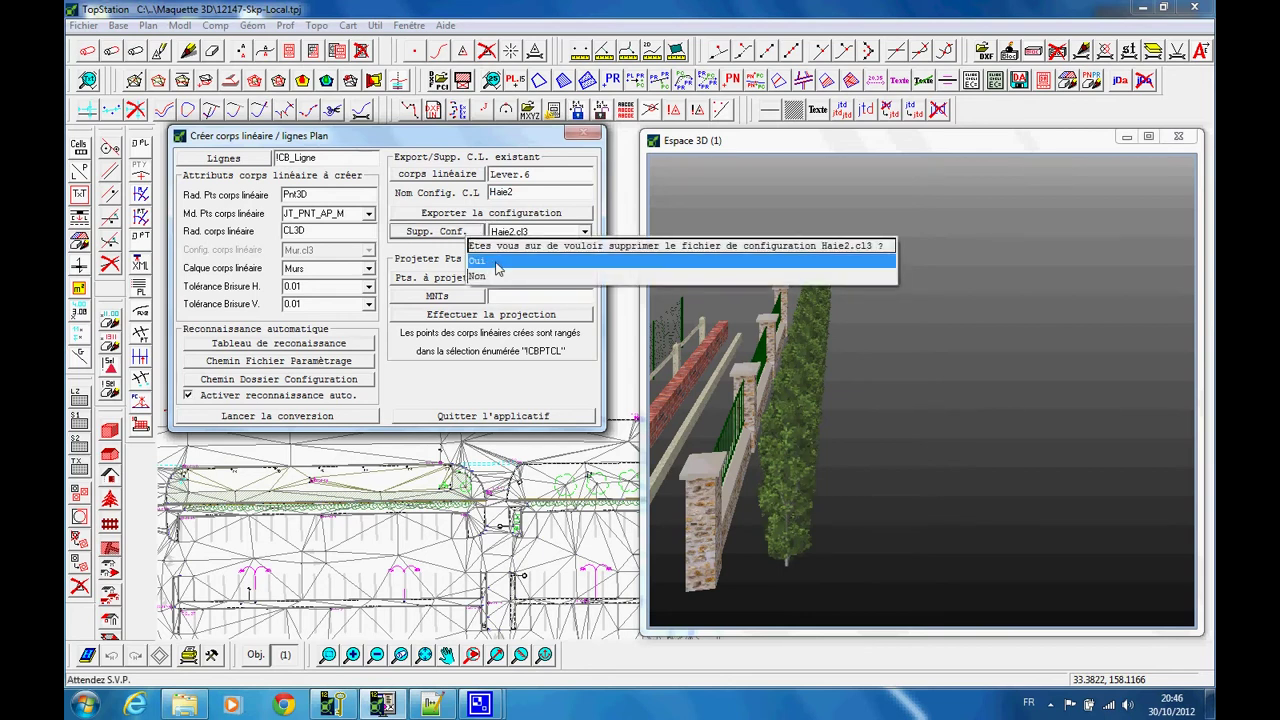
{"action": "left_click", "coordinate": [496, 264]}
{"action": "left_click", "coordinate": [542, 233]}
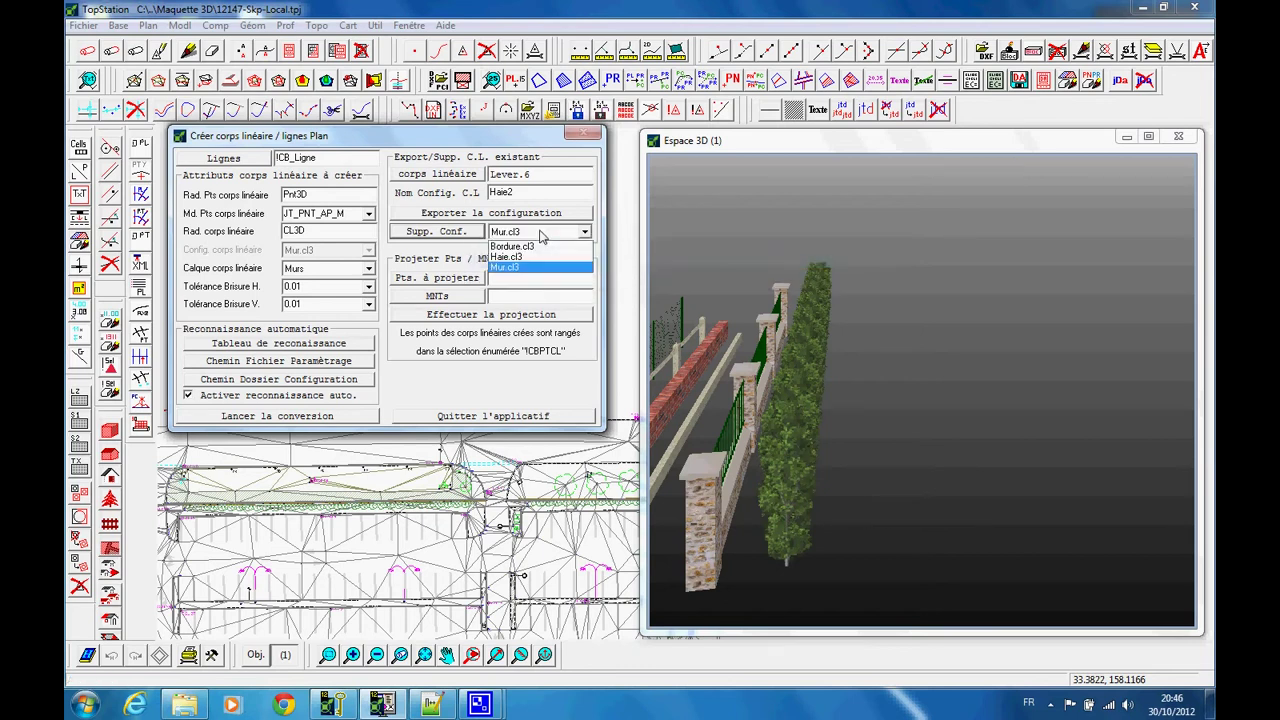
{"action": "left_click", "coordinate": [541, 235]}
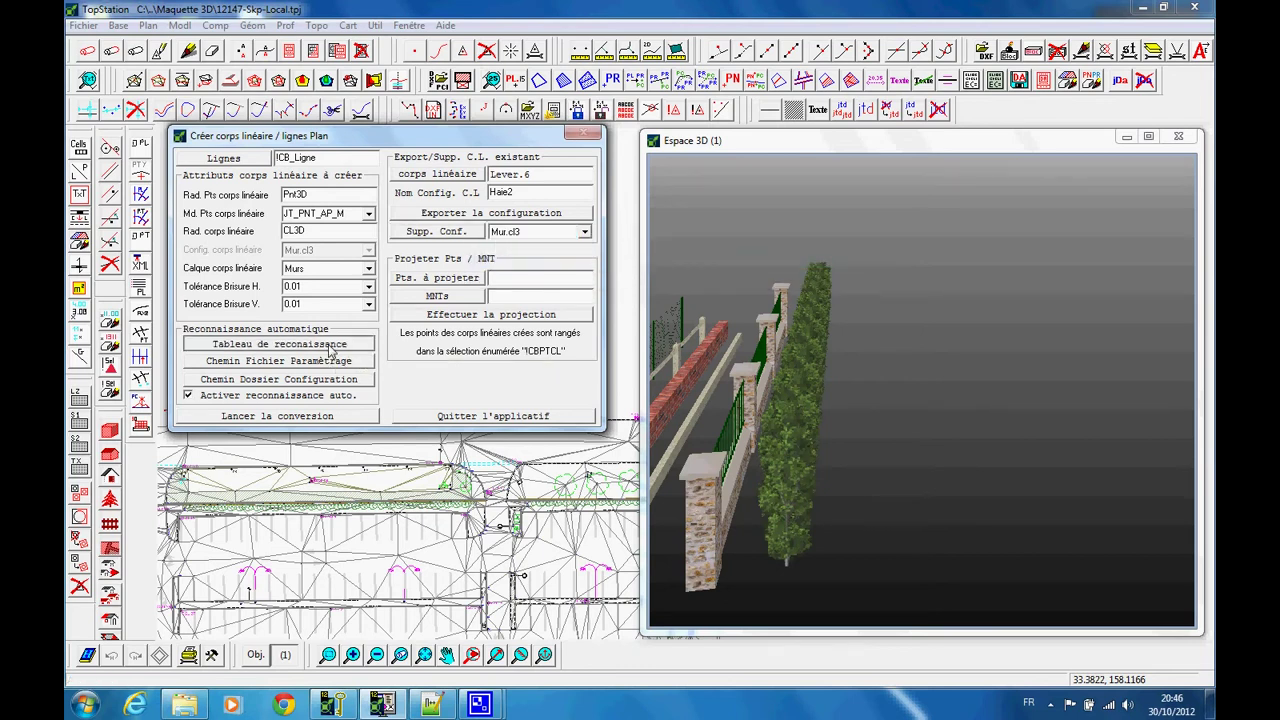
- Add a third entry to the automatic recognition table
{"action": "left_click", "coordinate": [279, 344]}
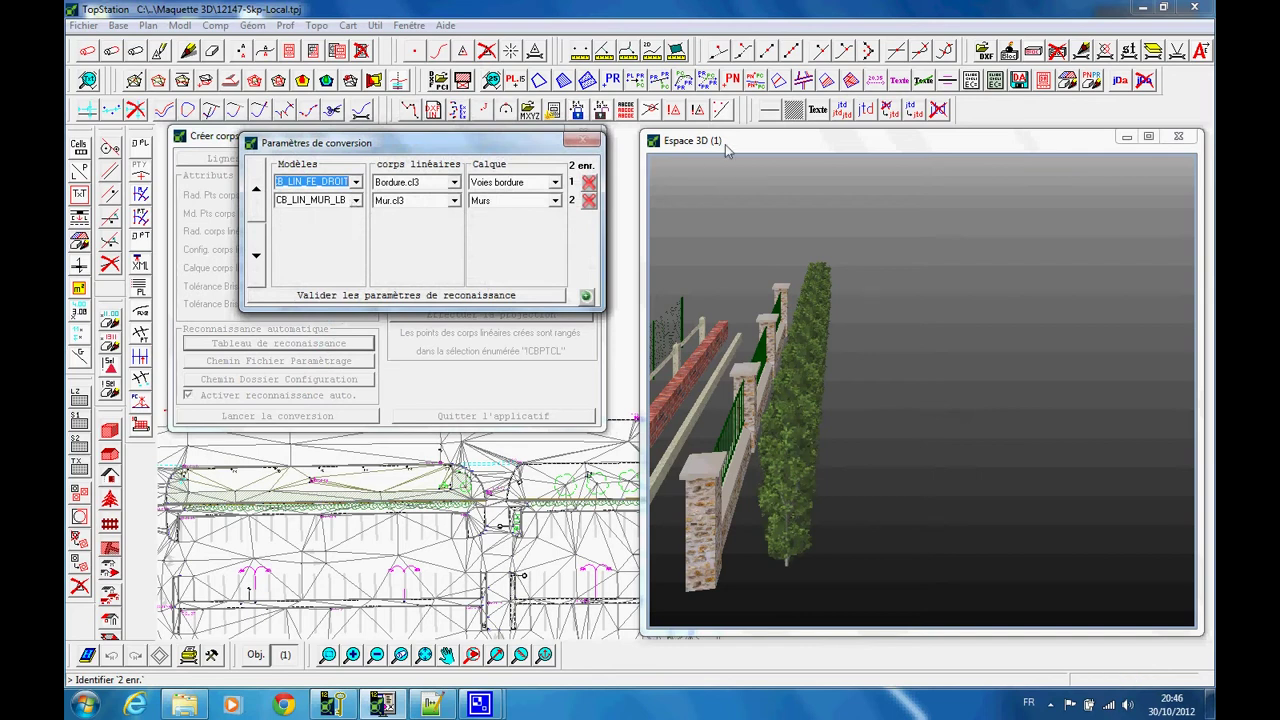
{"action": "scroll", "coordinate": [948, 283], "scroll_direction": "up", "scroll_amount": 3}
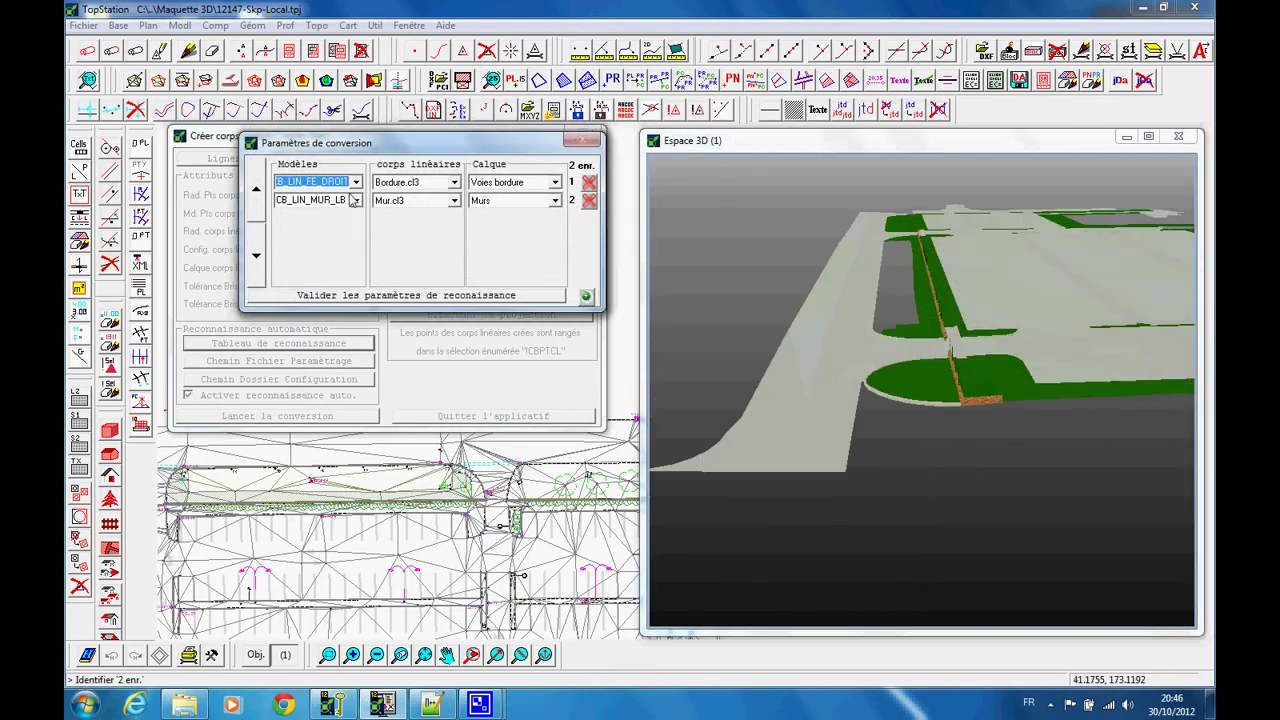
{"action": "left_click", "coordinate": [586, 296]}
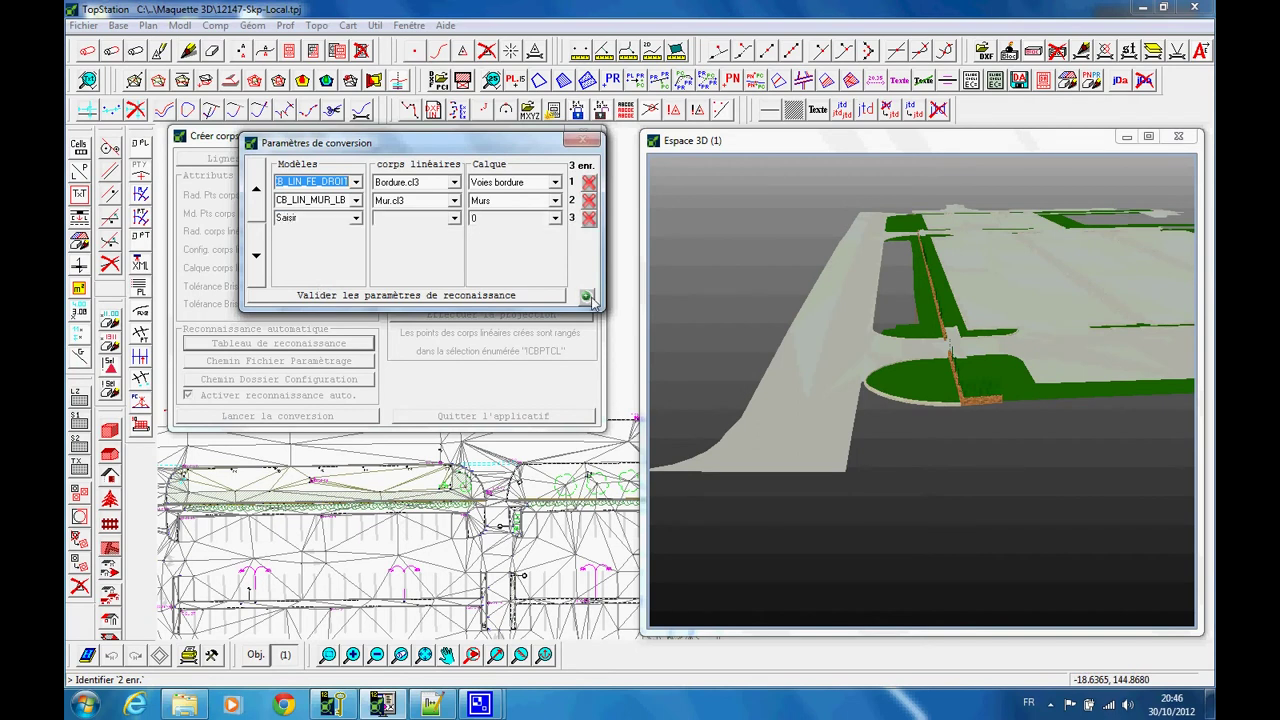
- Define the third recognition entry with model CB_LIN_HAIE taken from a plan hedge, linear body Haie.cl3 and layer haies, and save the parameters
{"action": "left_click", "coordinate": [340, 218]}
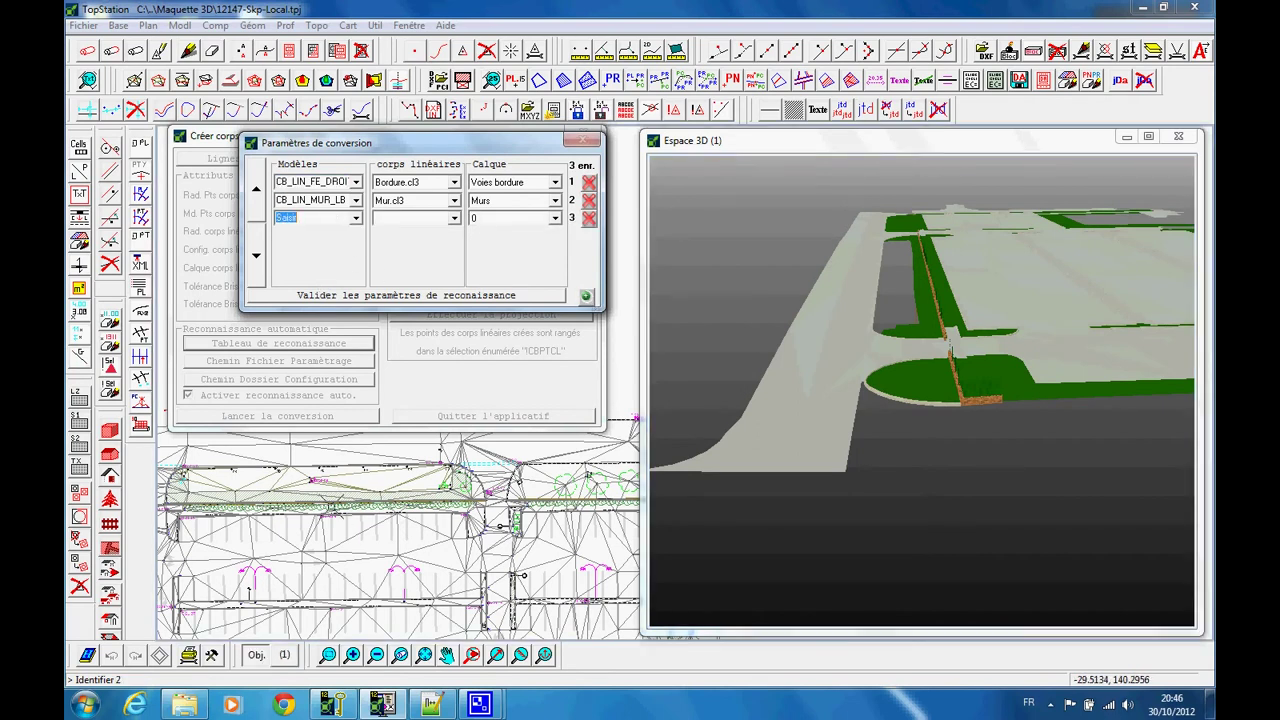
{"action": "left_click", "coordinate": [338, 500]}
{"action": "left_click", "coordinate": [340, 495]}
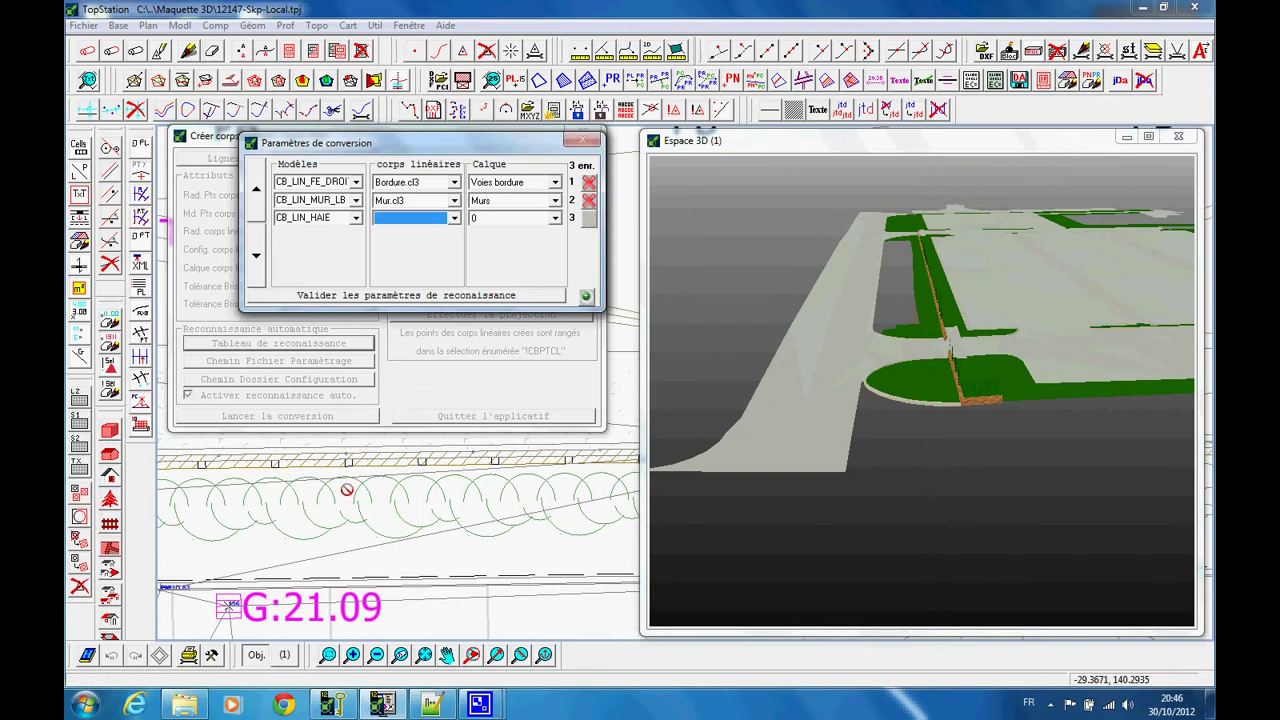
{"action": "left_click", "coordinate": [453, 218]}
{"action": "left_click", "coordinate": [440, 243]}
{"action": "left_click", "coordinate": [494, 218]}
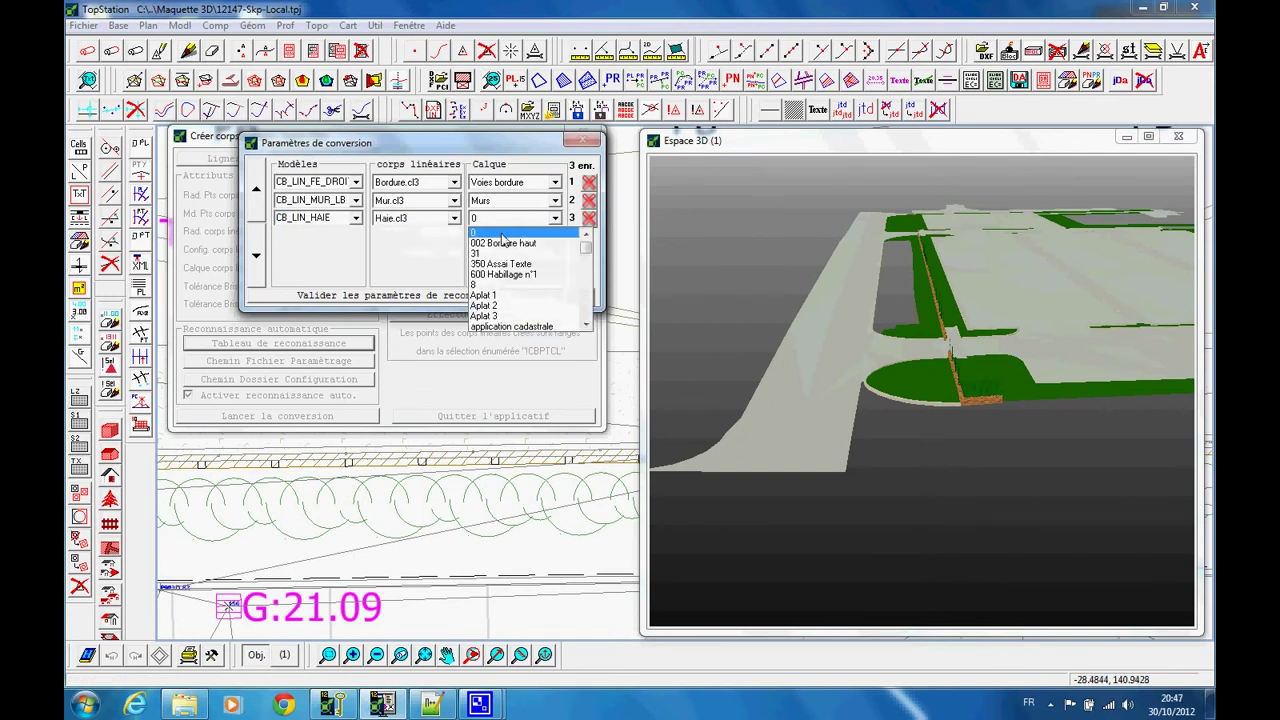
{"action": "scroll", "coordinate": [506, 278], "scroll_direction": "down", "scroll_amount": 5}
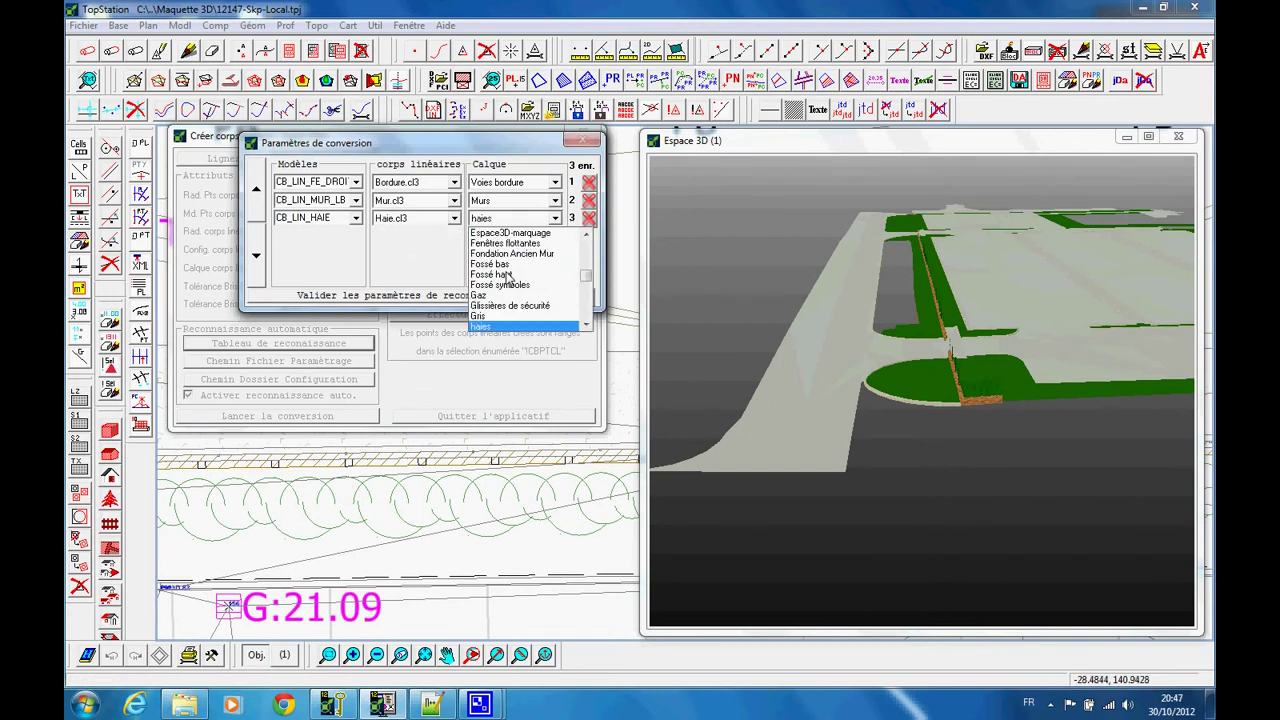
{"action": "left_click", "coordinate": [498, 325]}
{"action": "left_click", "coordinate": [531, 294]}
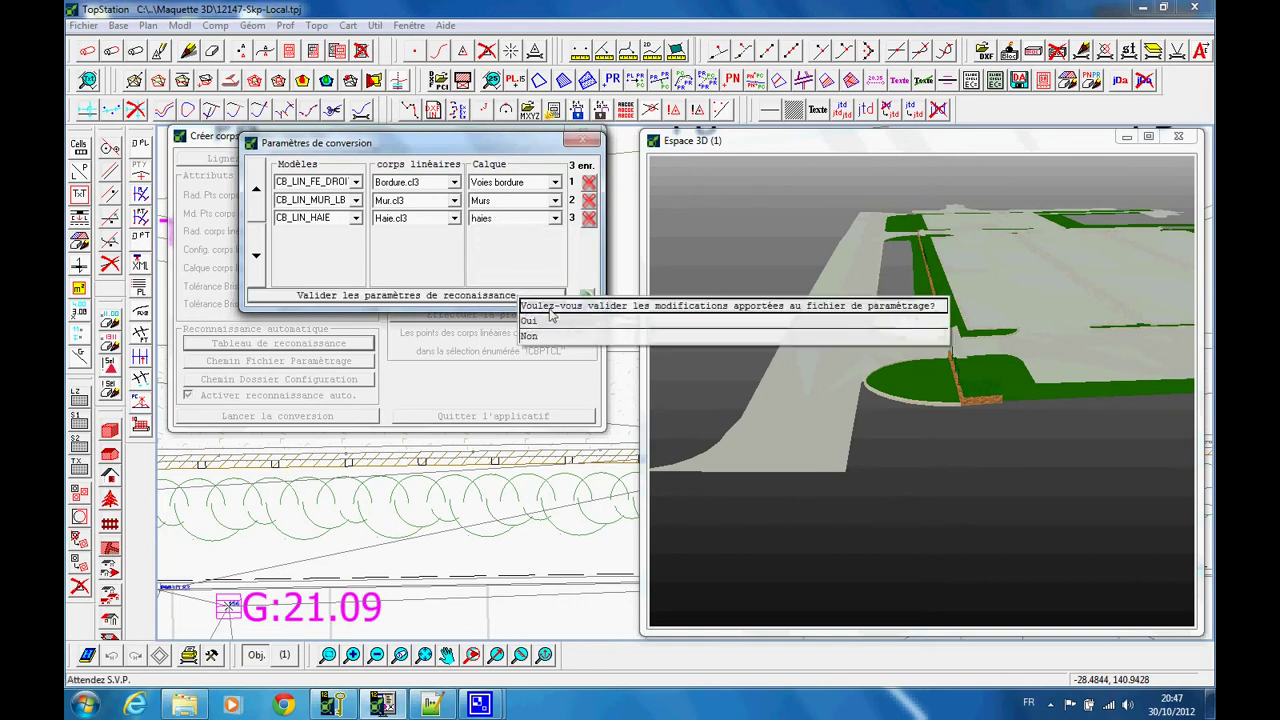
{"action": "left_click", "coordinate": [556, 322]}
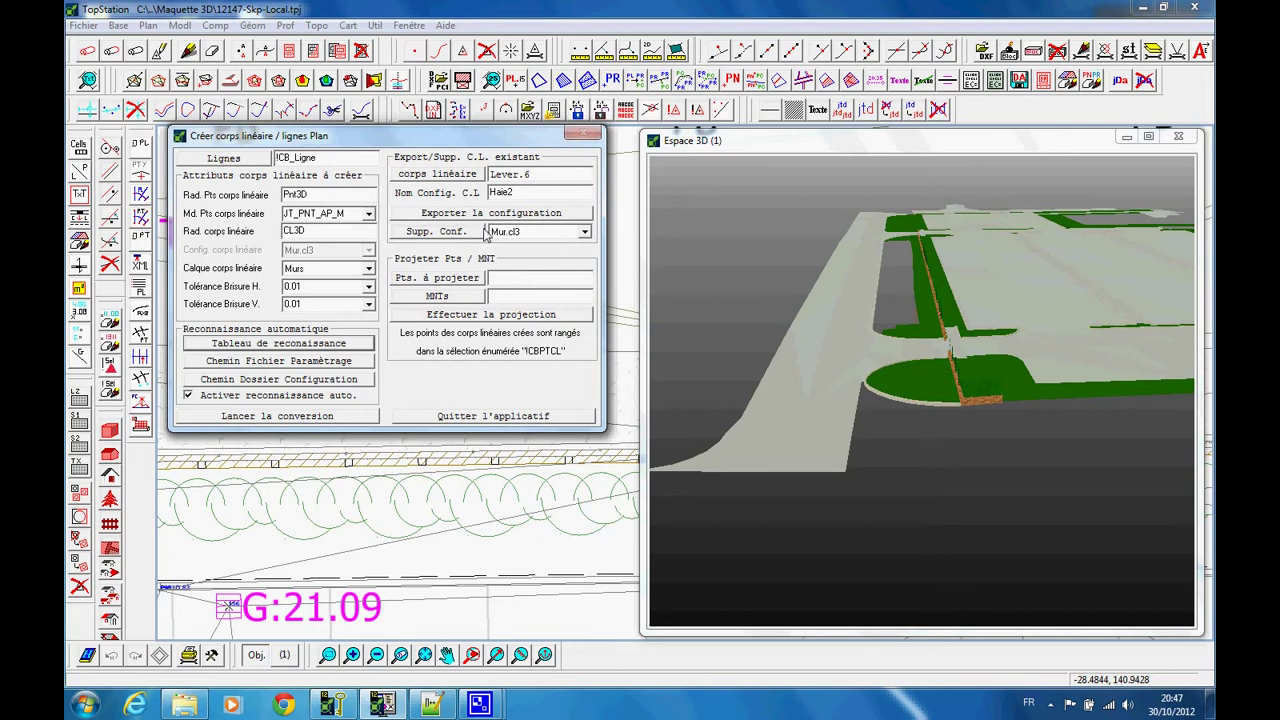
- Reopen the recognition table, check the option to delete the hedge entry without deleting it, and close the table
{"action": "left_click", "coordinate": [300, 343]}
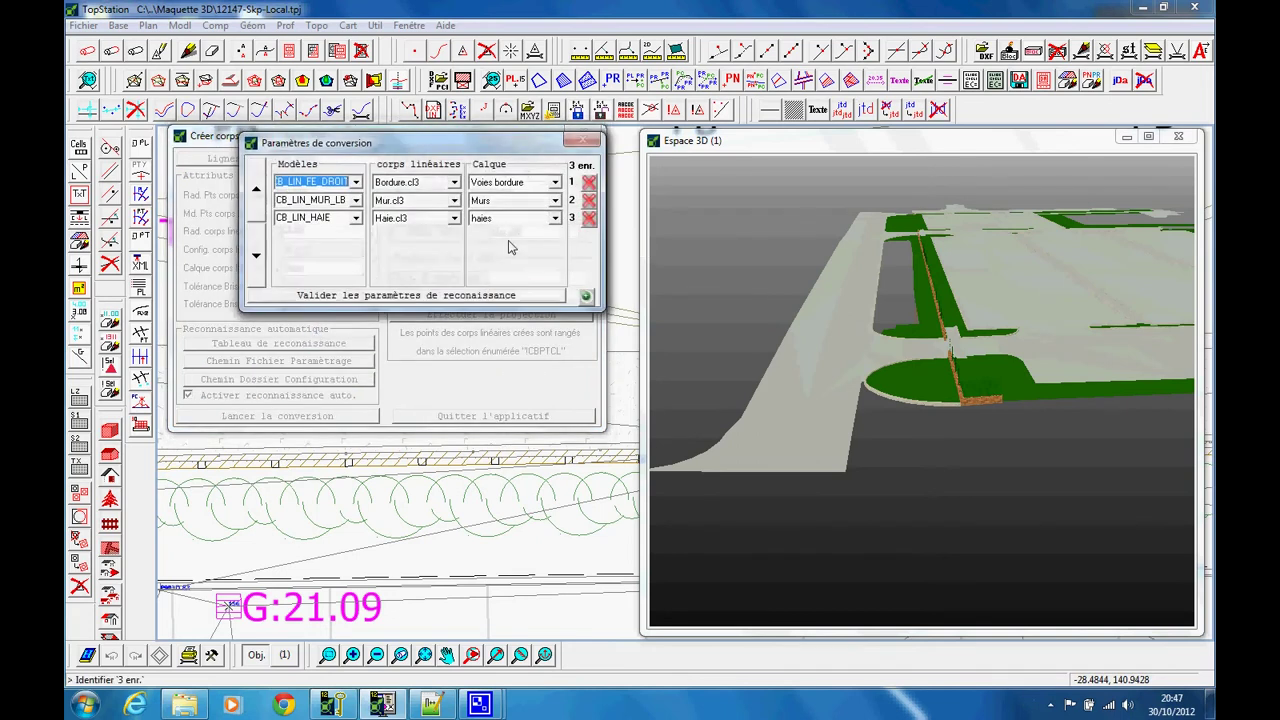
{"action": "left_click", "coordinate": [588, 219]}
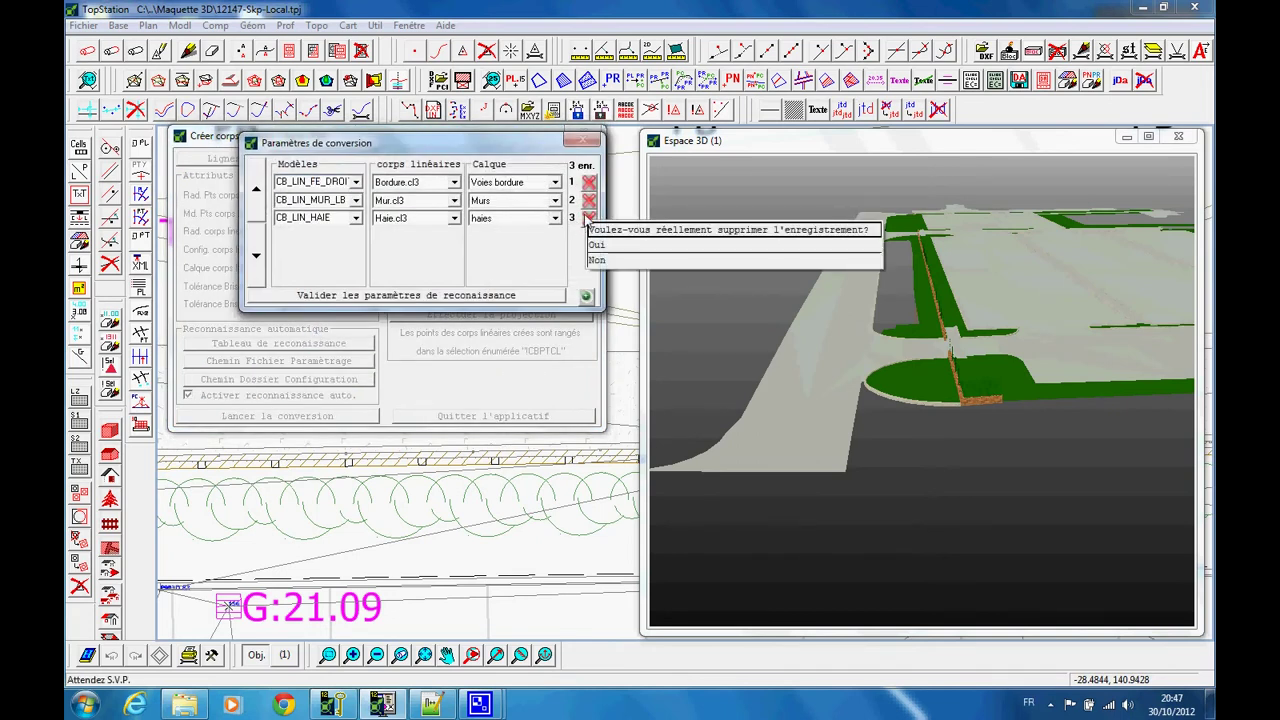
{"action": "left_click", "coordinate": [612, 261]}
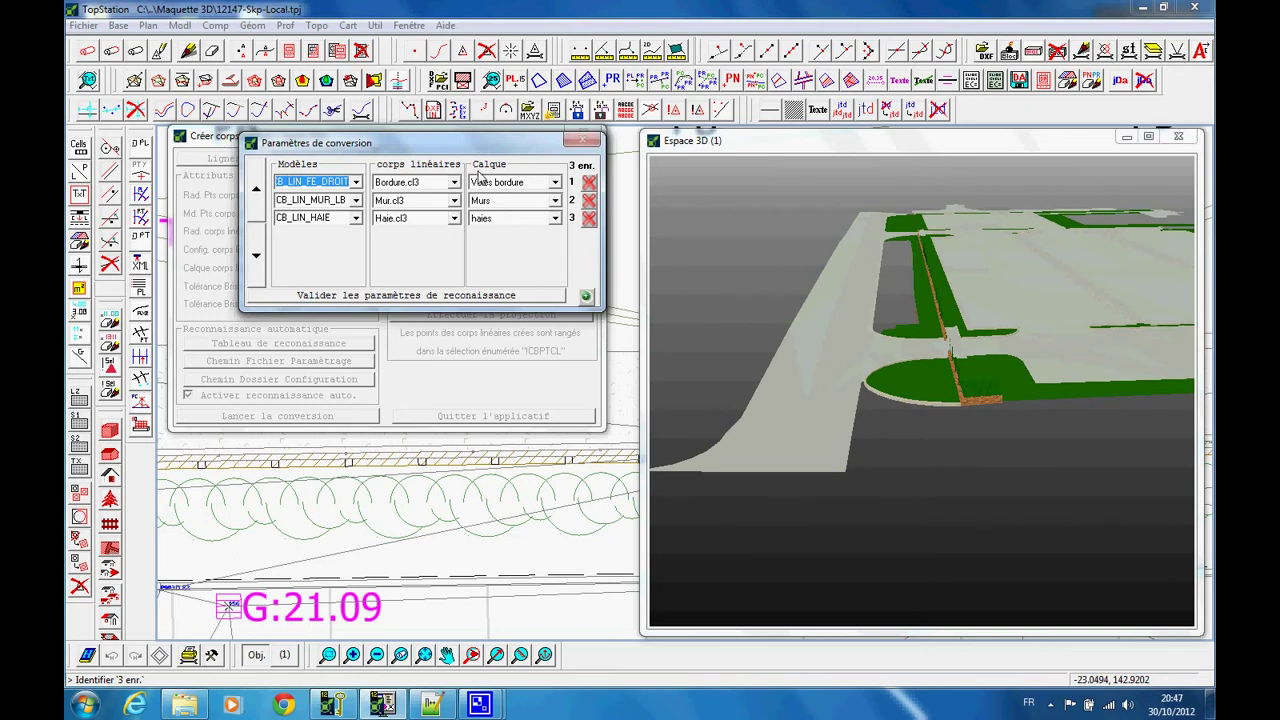
{"action": "left_click", "coordinate": [493, 299]}
{"action": "left_click", "coordinate": [587, 330]}
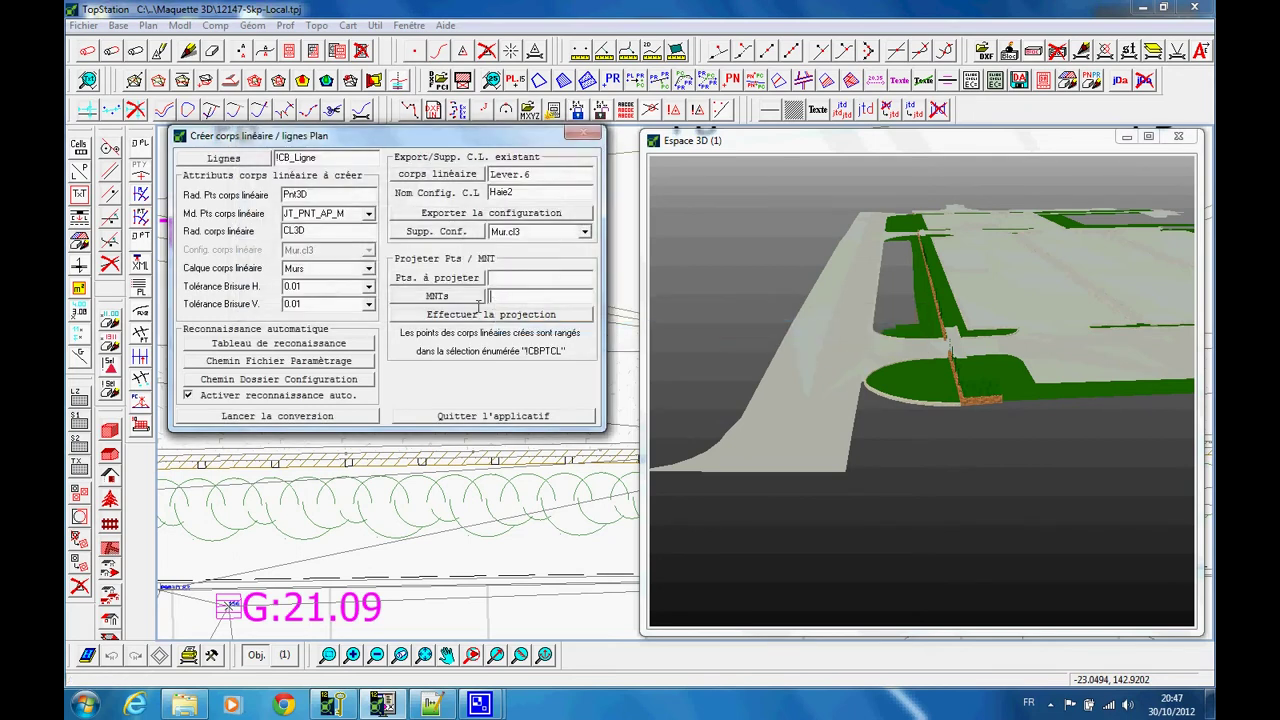
- Clear all previously chosen lines from the selection of lines to convert
{"action": "left_click", "coordinate": [224, 158]}
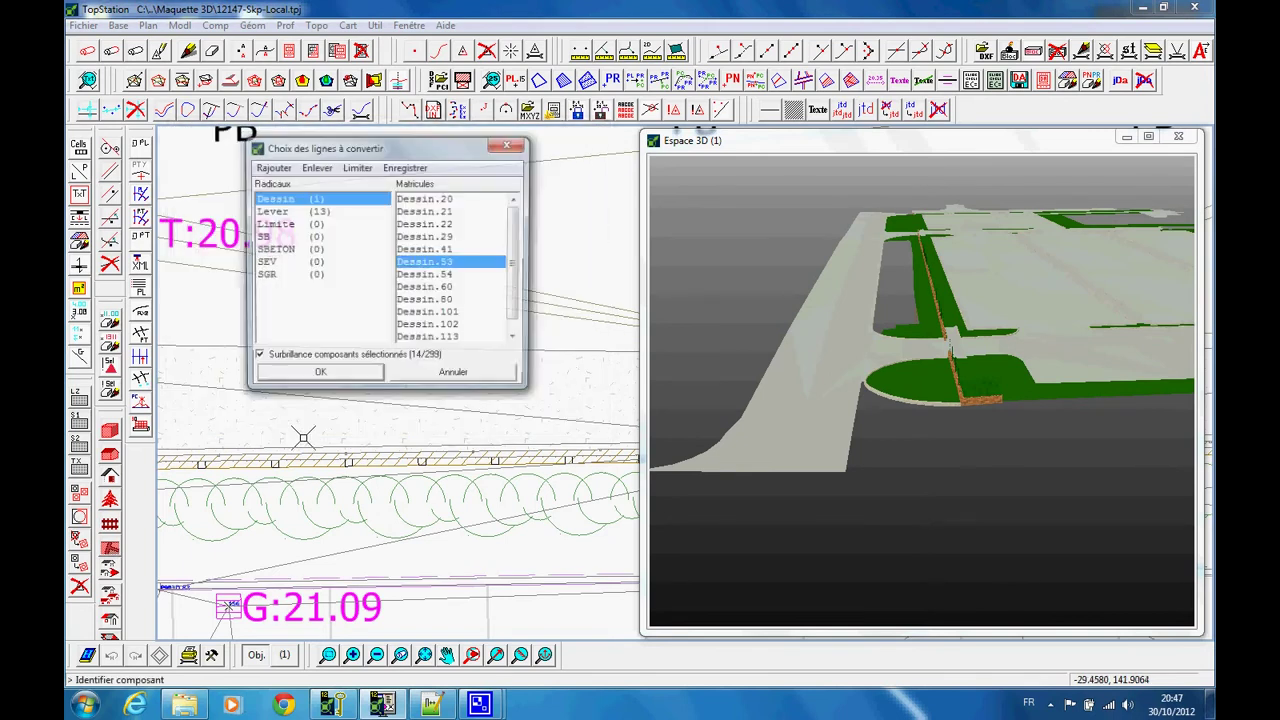
{"action": "left_click", "coordinate": [316, 167]}
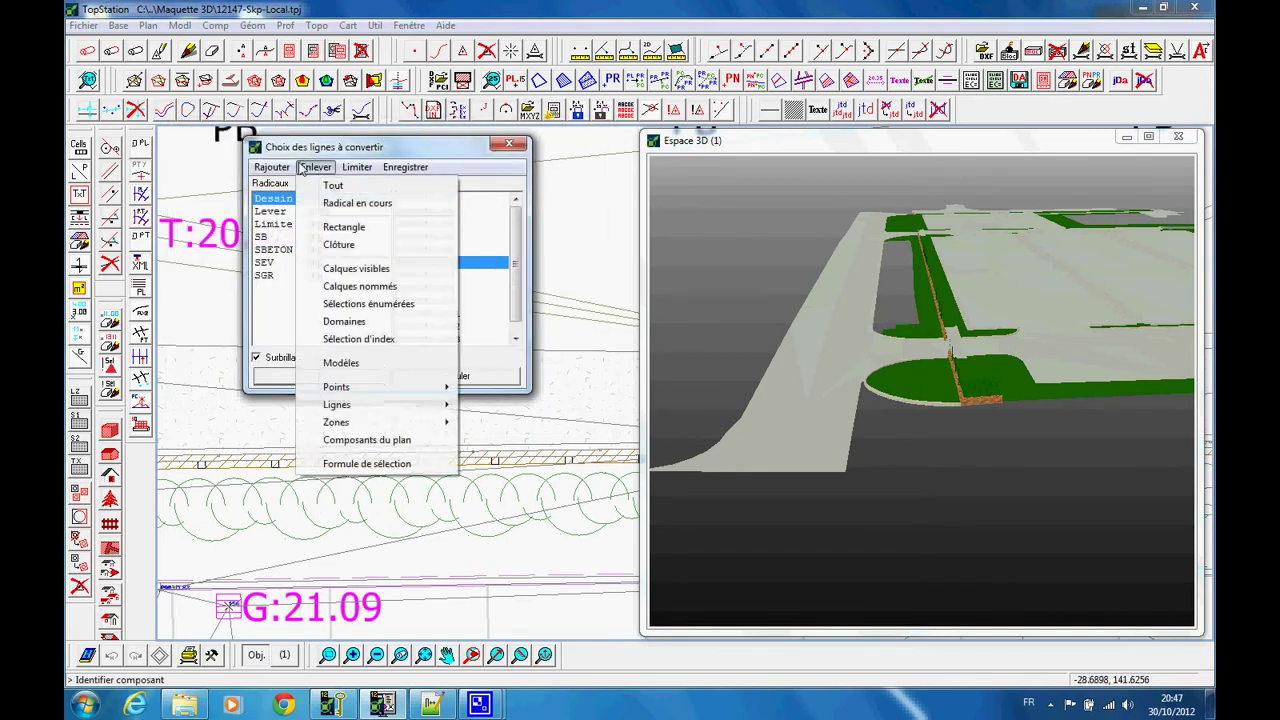
{"action": "left_click", "coordinate": [316, 167]}
{"action": "left_click", "coordinate": [316, 167]}
{"action": "left_click", "coordinate": [338, 203]}
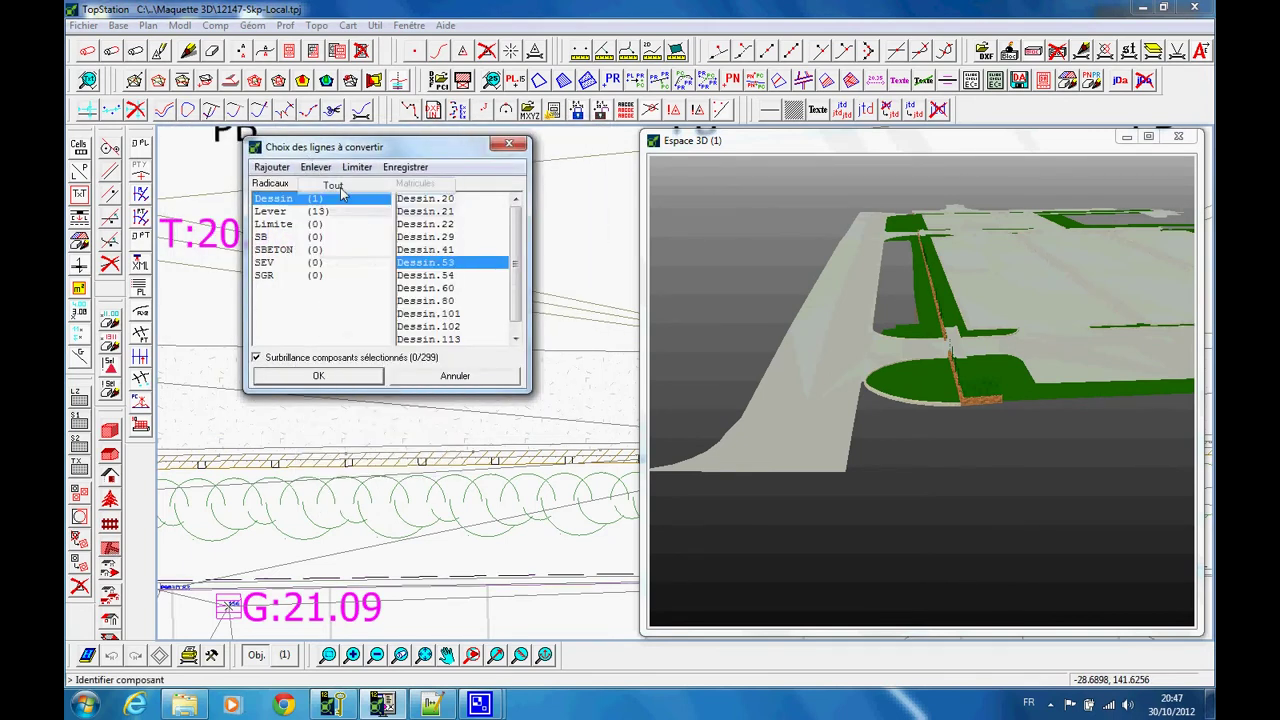
- Add every line using the hedge model to the selection, convert them with automatic recognition, and view the hedges in the 3D space
{"action": "left_click", "coordinate": [271, 167]}
{"action": "left_click", "coordinate": [316, 364]}
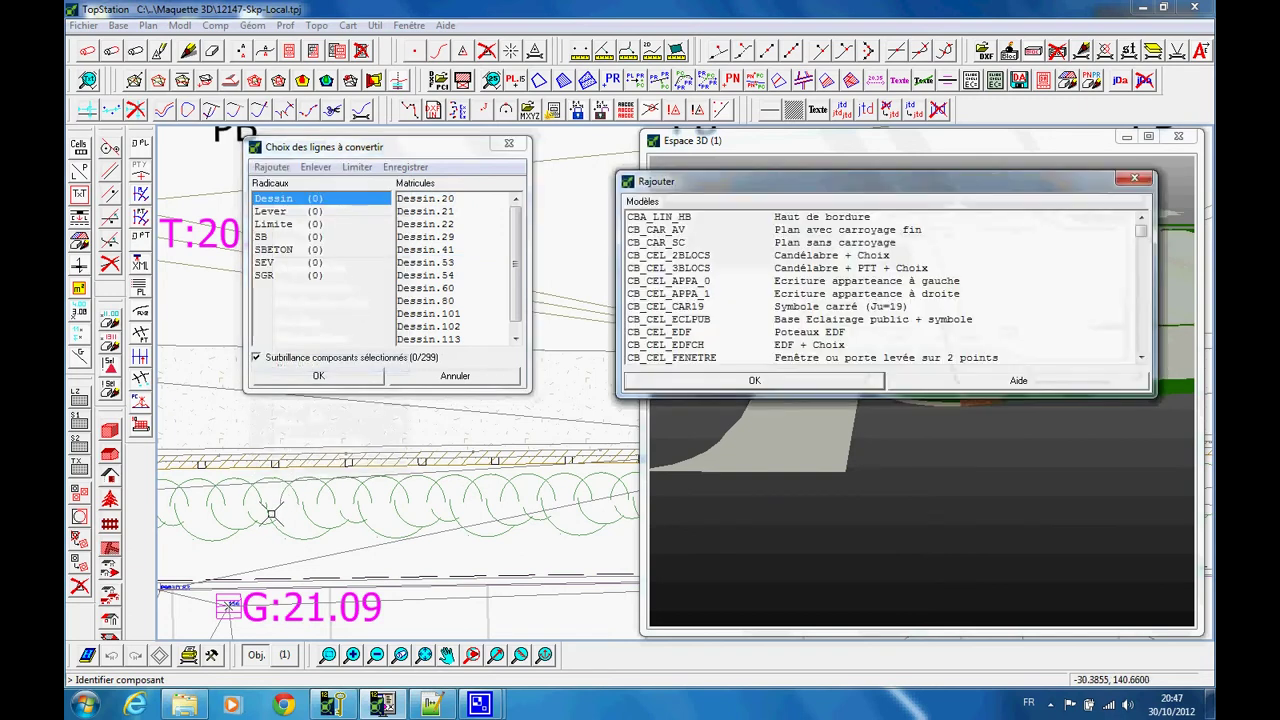
{"action": "left_click", "coordinate": [640, 357]}
{"action": "left_click", "coordinate": [634, 382]}
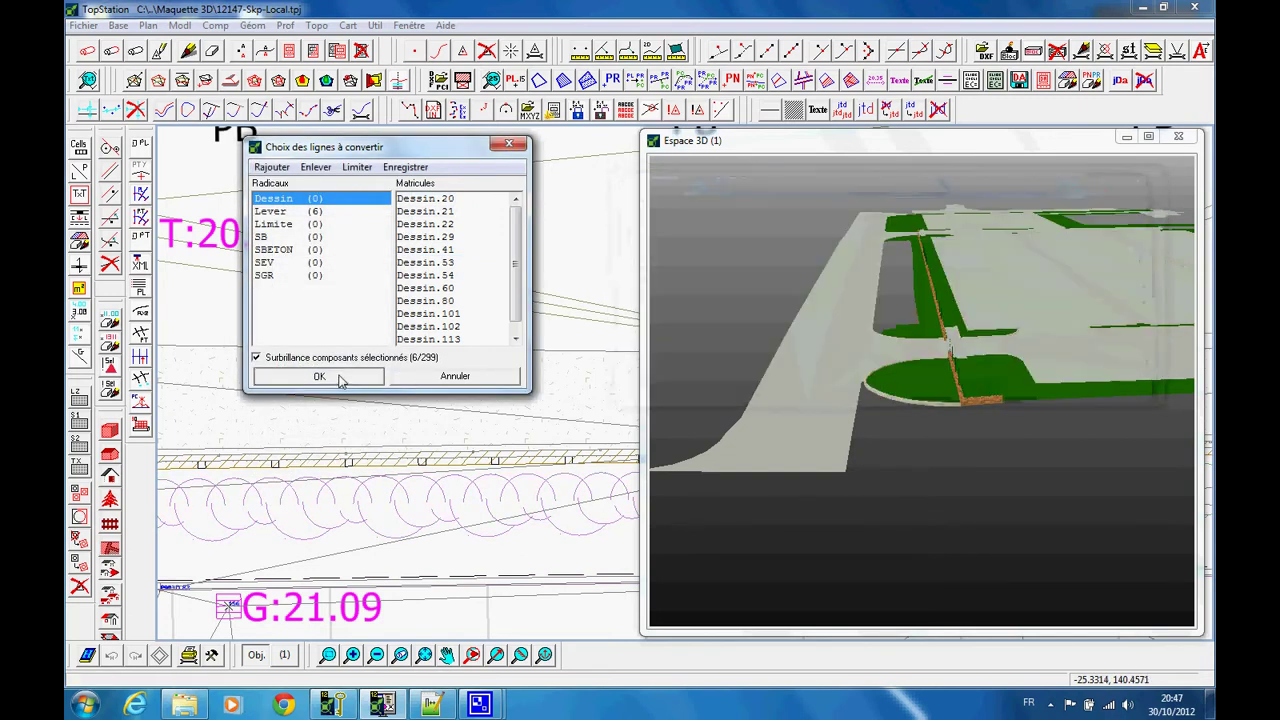
{"action": "left_click", "coordinate": [320, 377]}
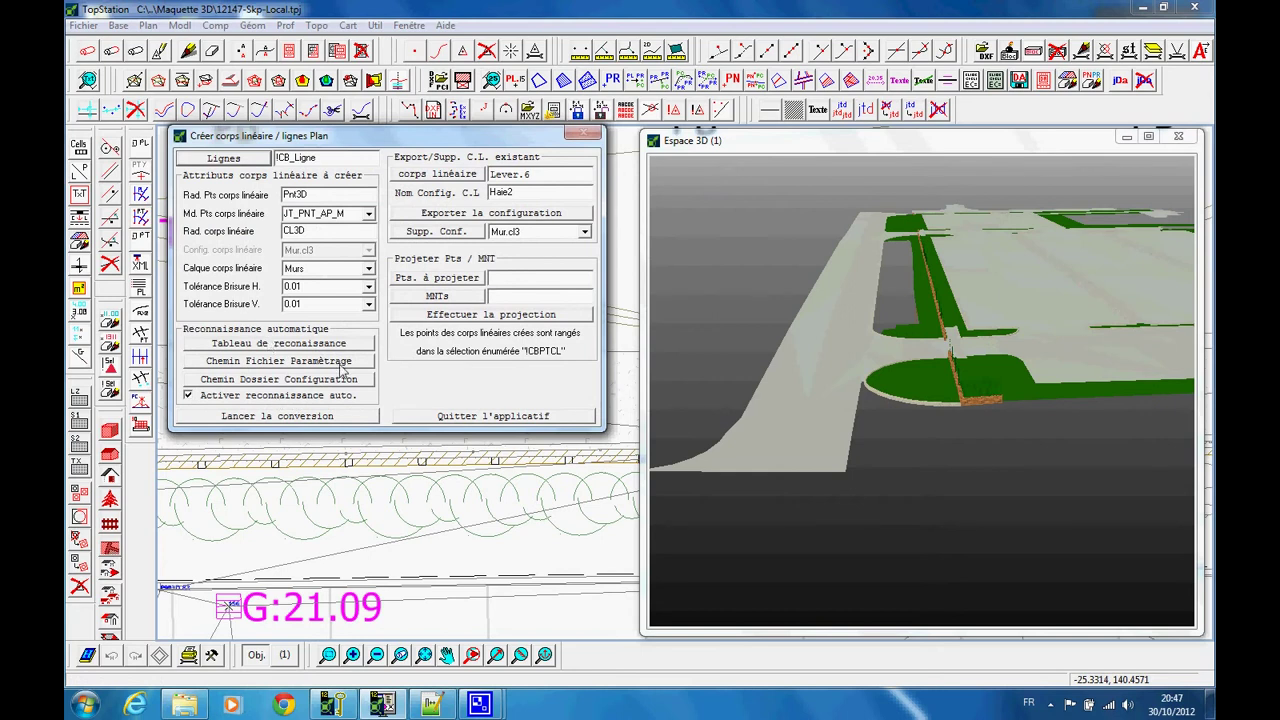
{"action": "left_click", "coordinate": [300, 419]}
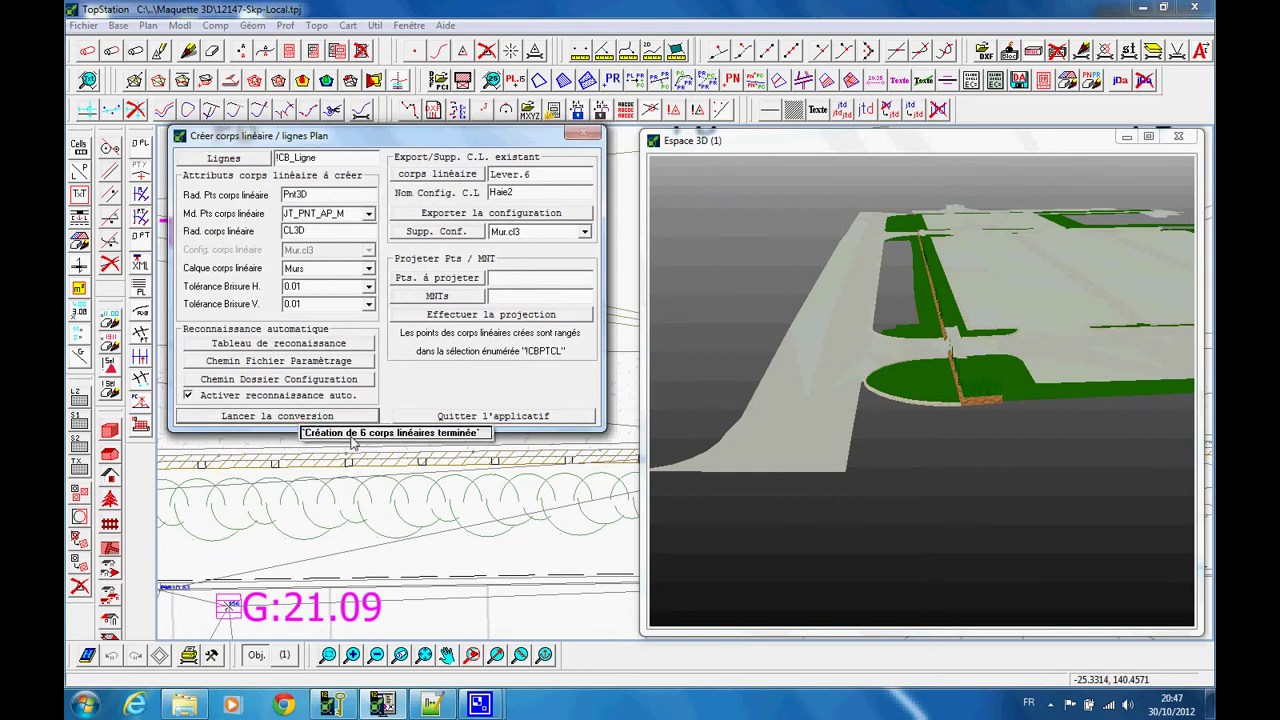
{"action": "left_click_drag", "start_coordinate": [1040, 360], "coordinate": [805, 427]}
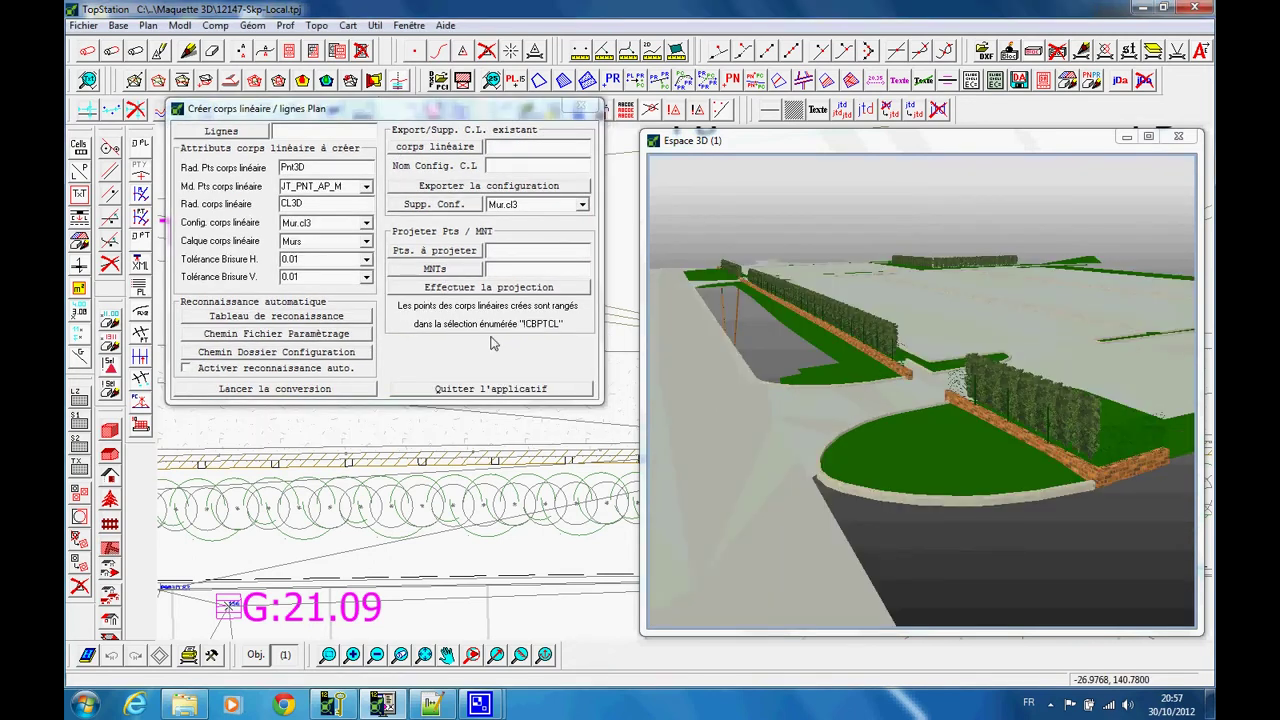
- Choose all points with the root Pnt3D as the points to project onto the terrain models
{"action": "left_click_drag", "start_coordinate": [387, 115], "coordinate": [387, 157]}
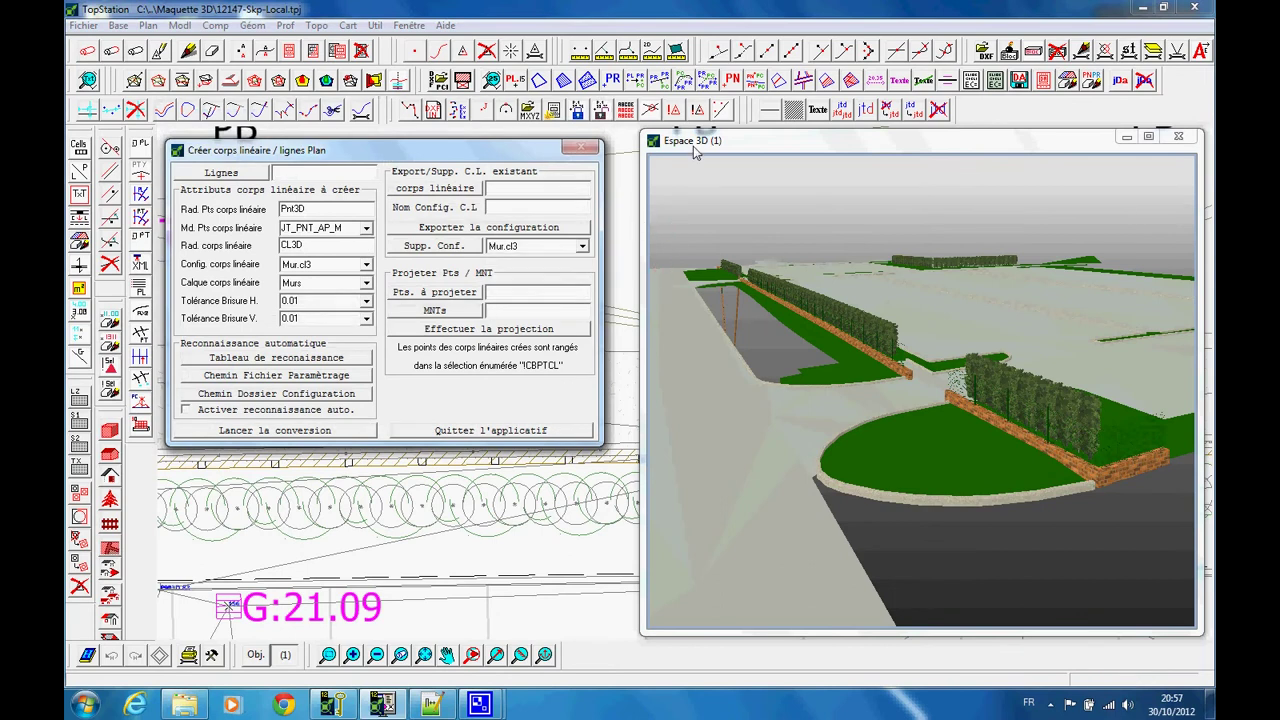
{"action": "left_click_drag", "start_coordinate": [693, 146], "coordinate": [682, 146]}
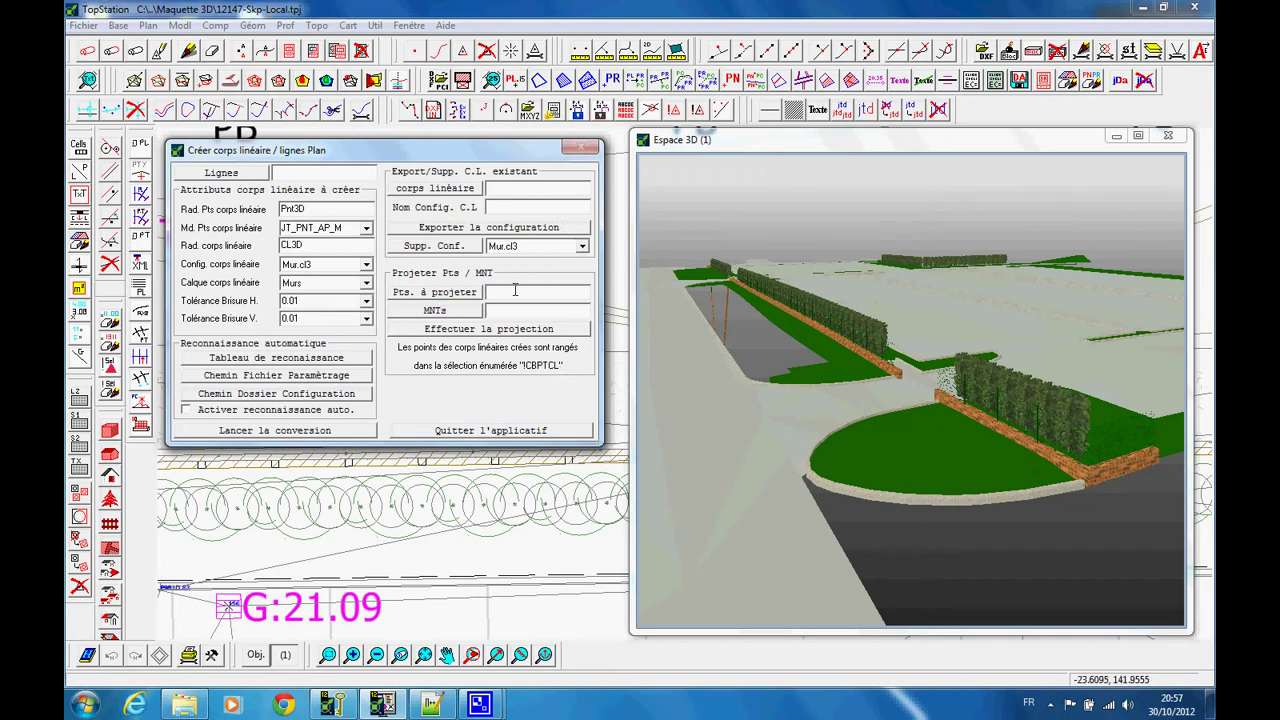
{"action": "left_click", "coordinate": [436, 292]}
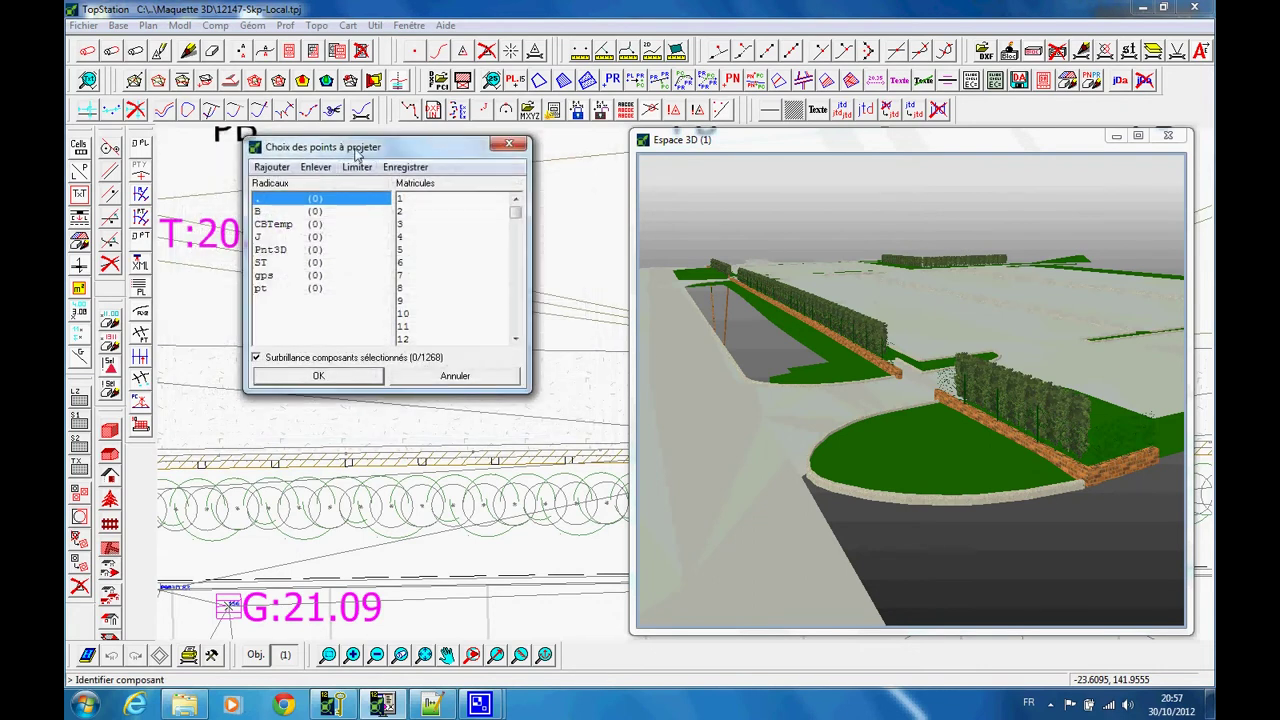
{"action": "left_click_drag", "start_coordinate": [358, 156], "coordinate": [285, 135]}
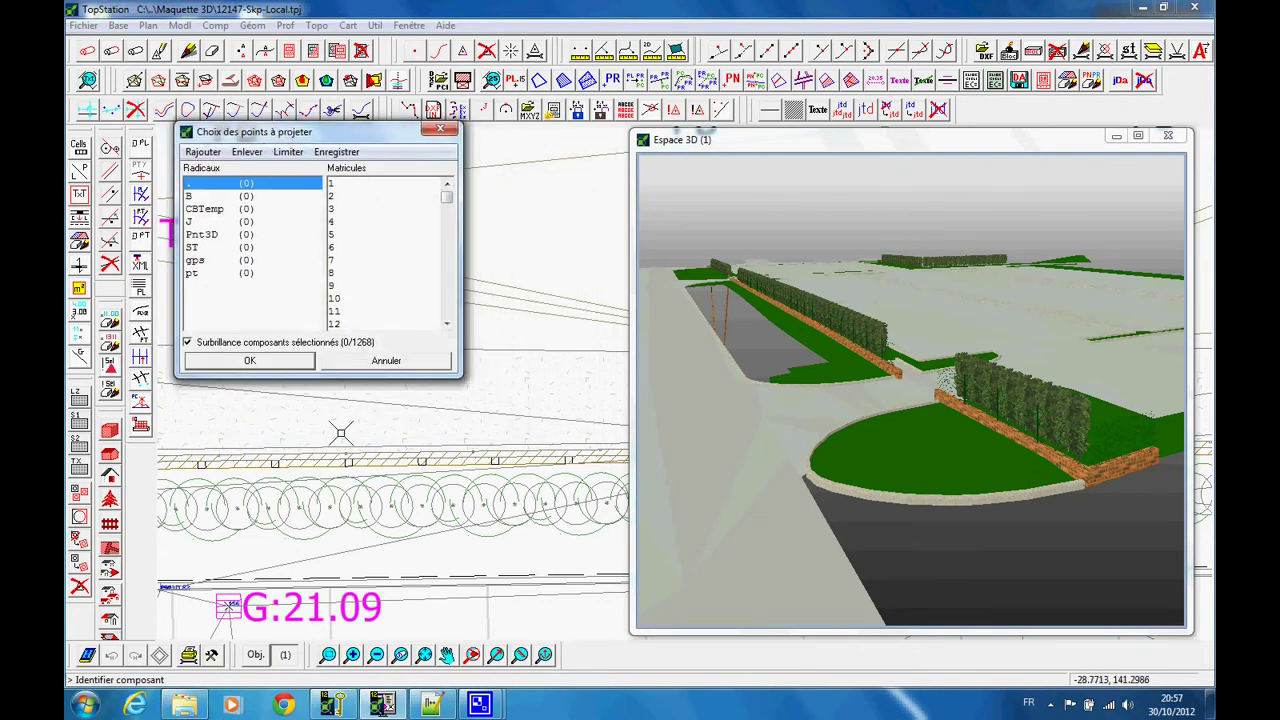
{"action": "scroll", "coordinate": [539, 255], "scroll_direction": "down", "scroll_amount": 4}
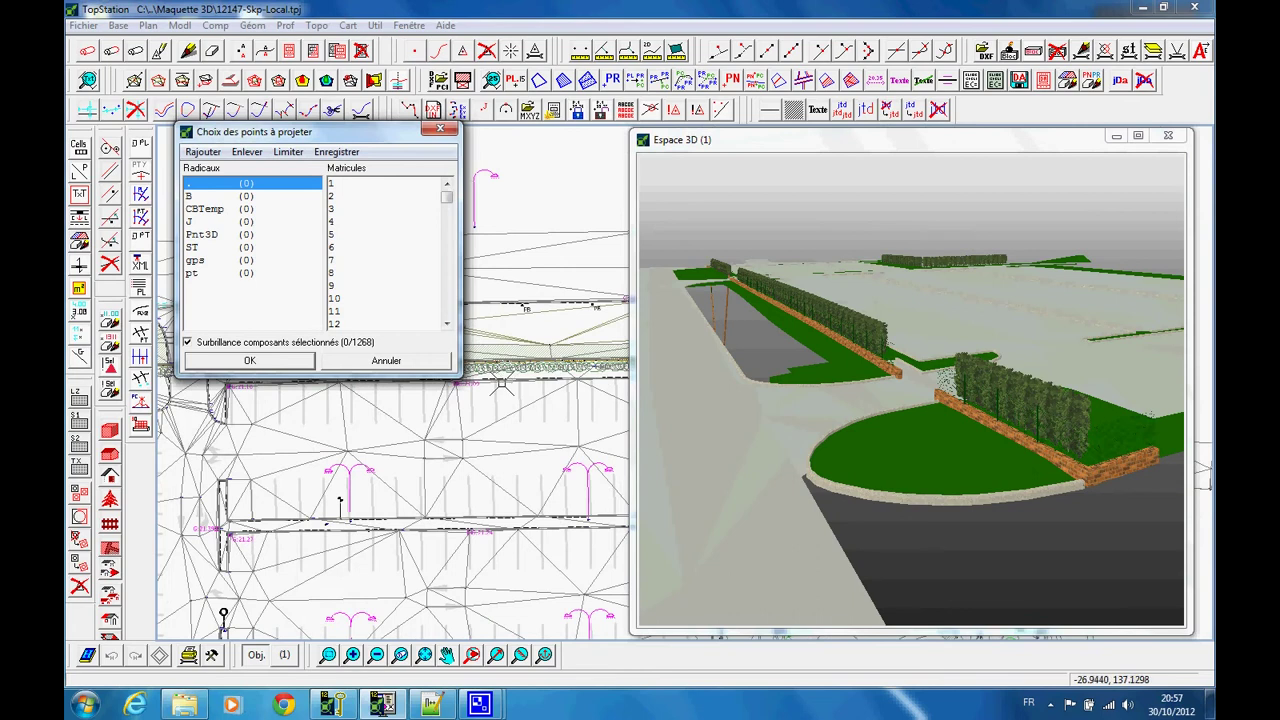
{"action": "scroll", "coordinate": [435, 440], "scroll_direction": "up", "scroll_amount": 4}
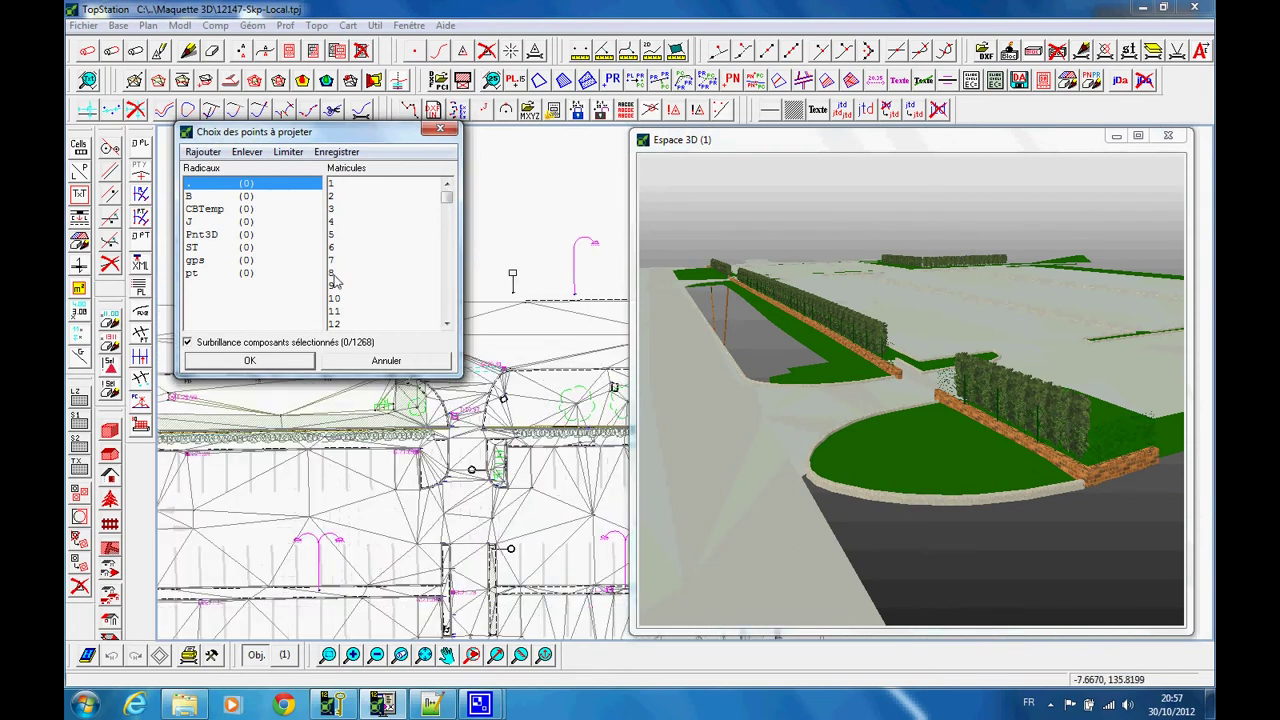
{"action": "scroll", "coordinate": [342, 485], "scroll_direction": "up", "scroll_amount": 4}
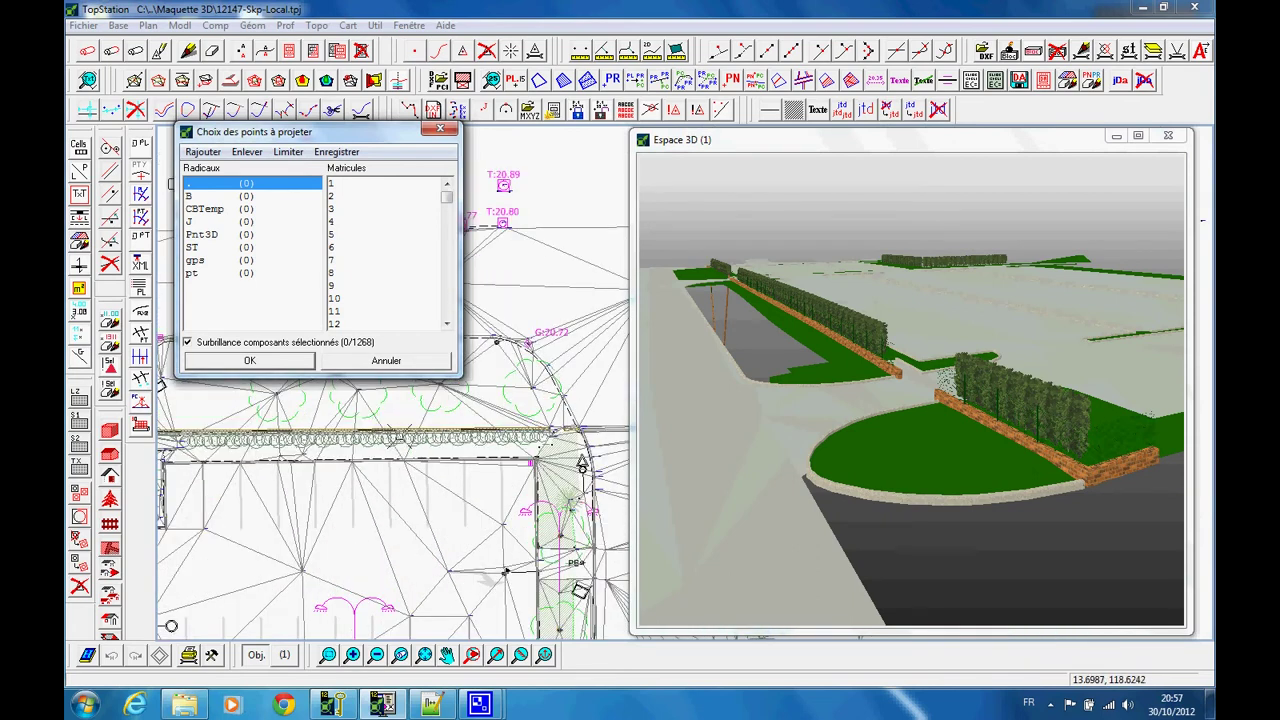
{"action": "scroll", "coordinate": [415, 438], "scroll_direction": "down", "scroll_amount": 2}
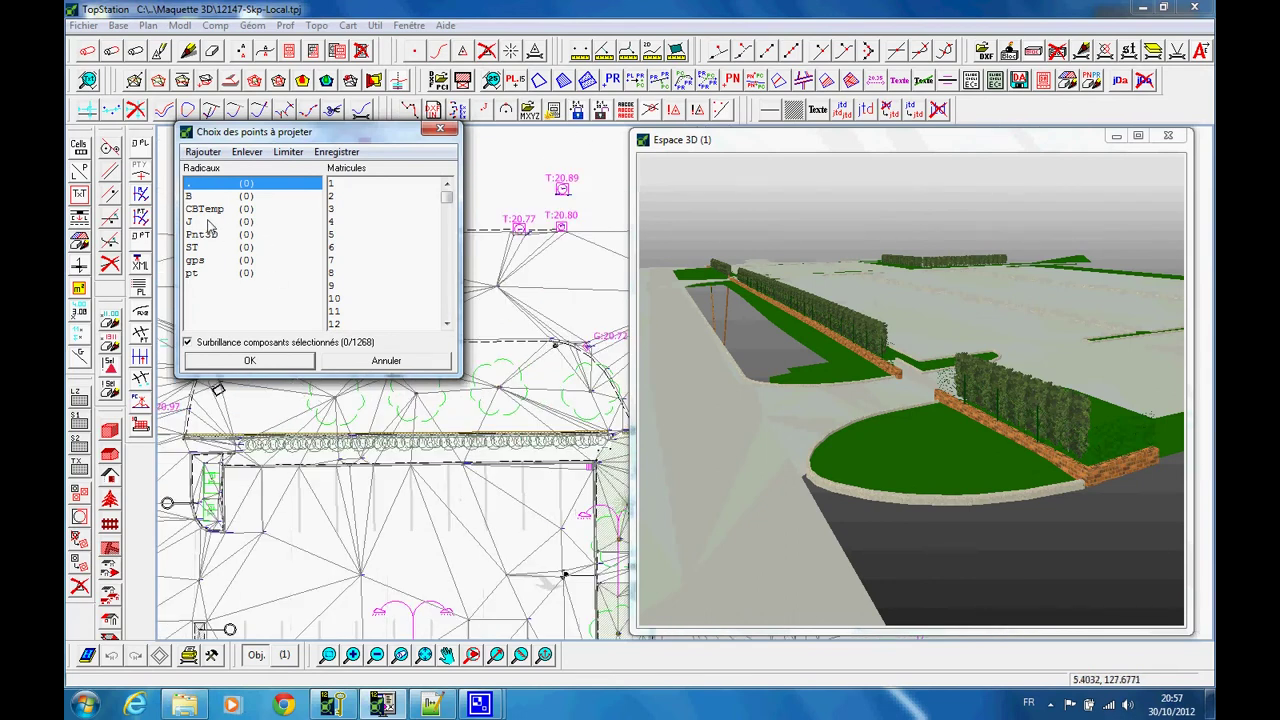
{"action": "left_click", "coordinate": [205, 234]}
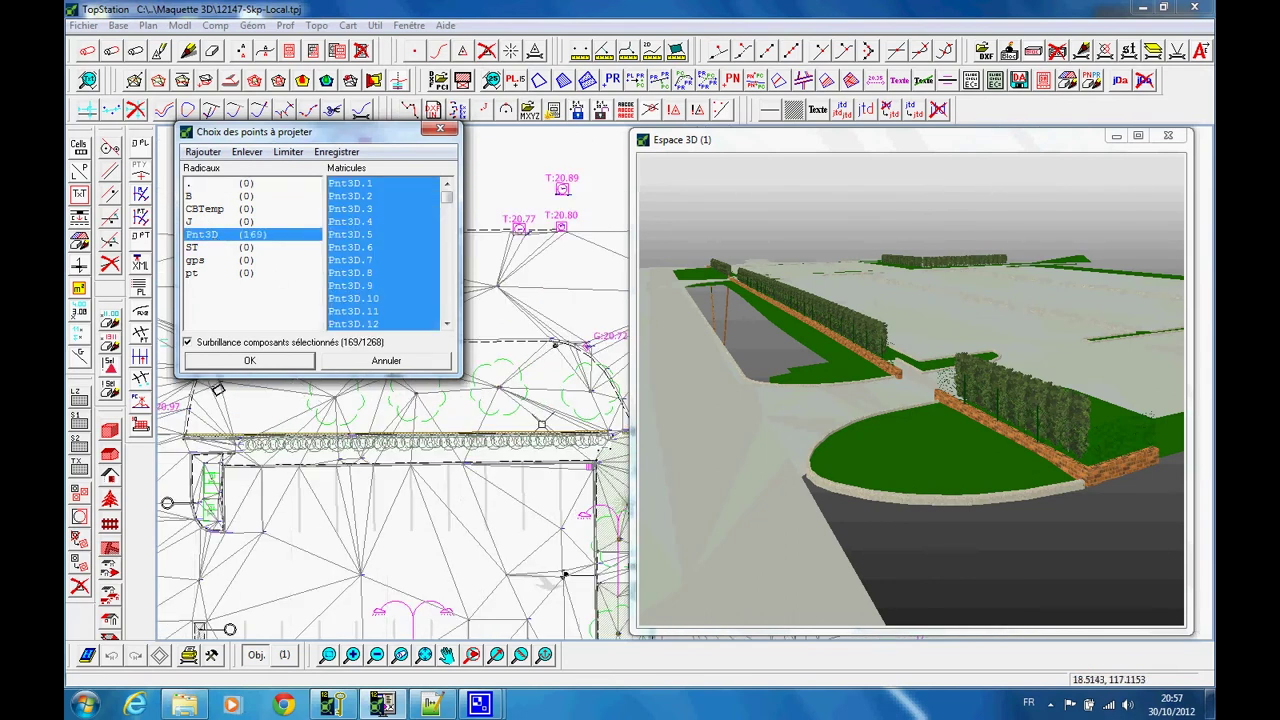
{"action": "scroll", "coordinate": [530, 415], "scroll_direction": "down", "scroll_amount": 1}
{"action": "scroll", "coordinate": [505, 420], "scroll_direction": "up", "scroll_amount": 1}
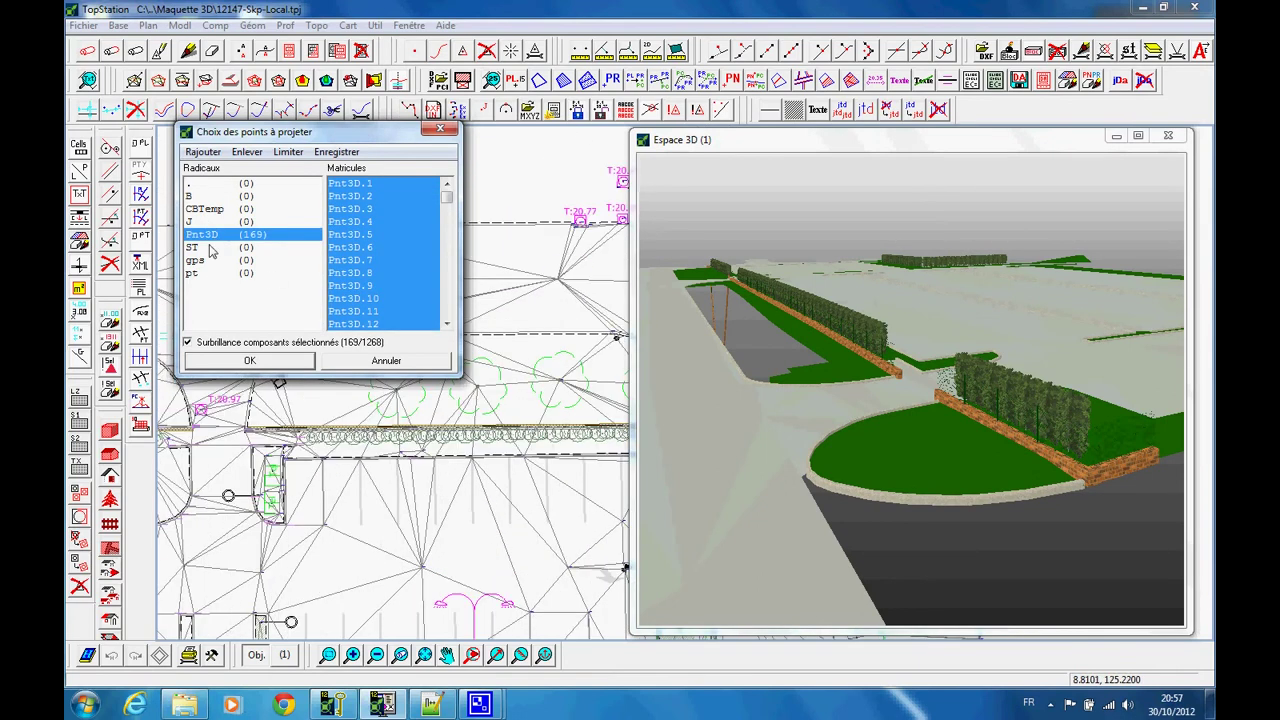
{"action": "left_click", "coordinate": [270, 366]}
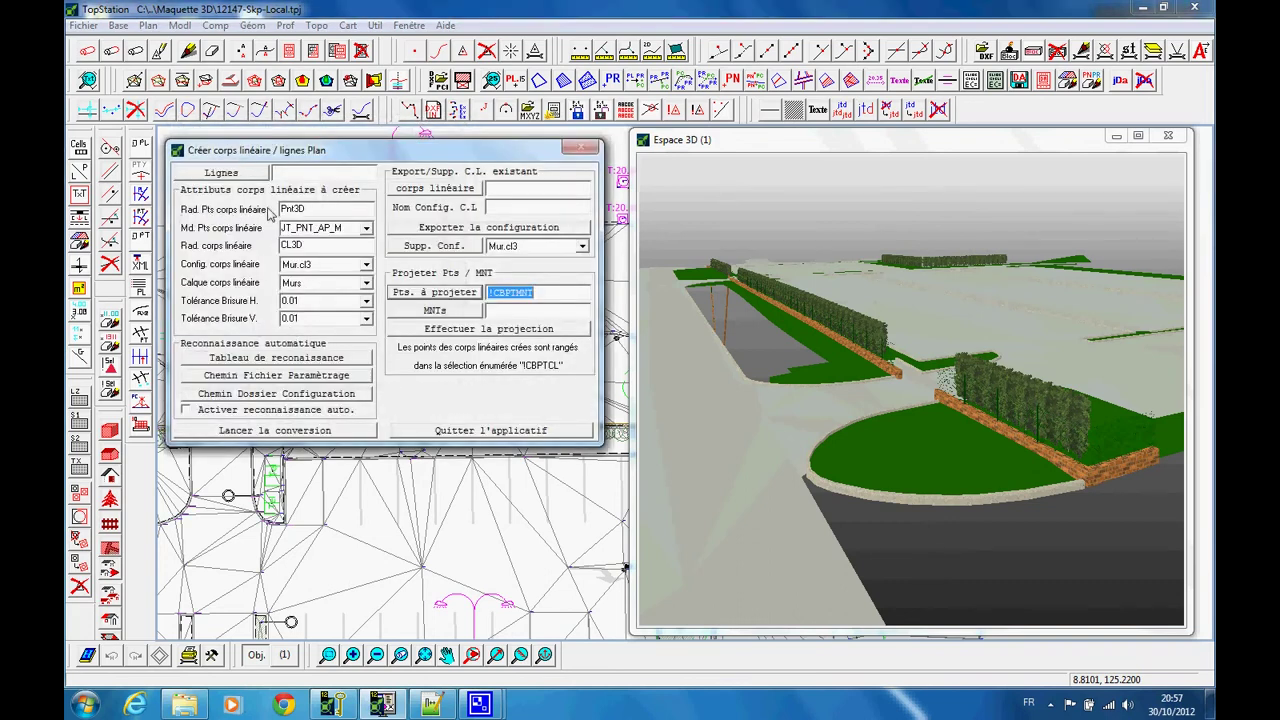
- Choose the SGR, SEV and SB surfaces as the MNTs and run the projection of the points onto them
{"action": "left_click", "coordinate": [436, 297]}
{"action": "scroll", "coordinate": [415, 445], "scroll_direction": "down", "scroll_amount": 2}
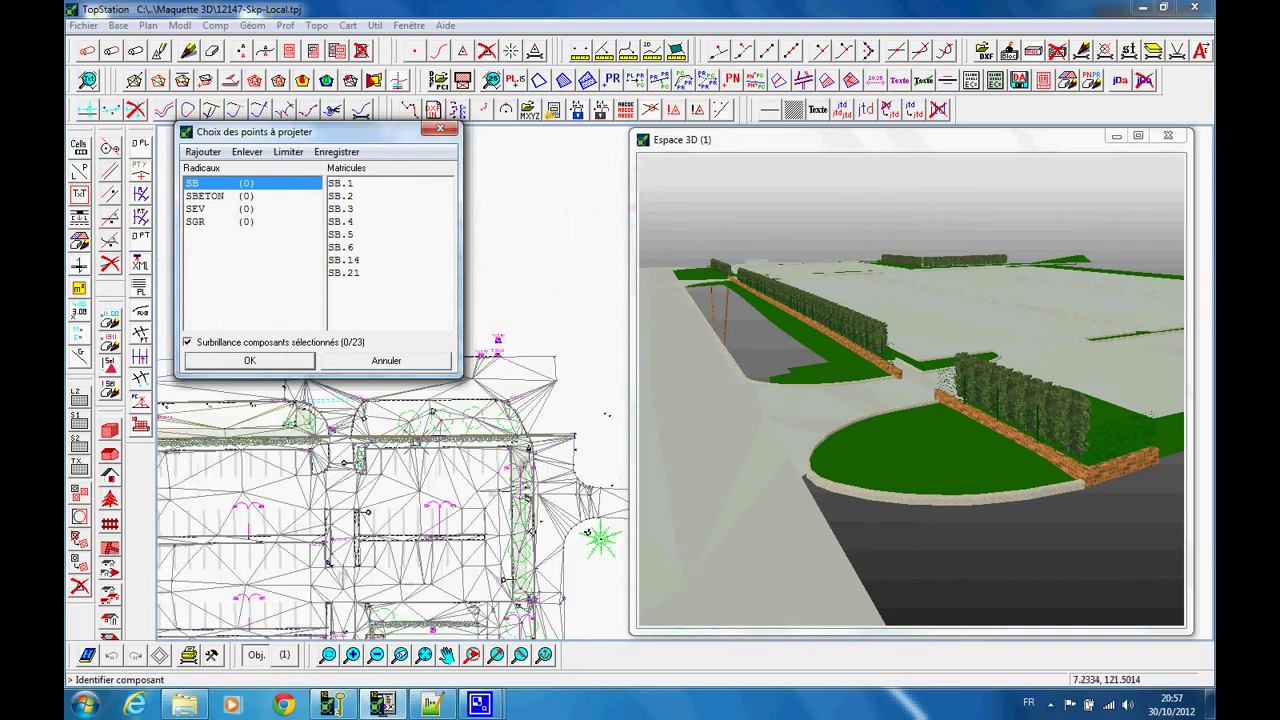
{"action": "scroll", "coordinate": [421, 432], "scroll_direction": "up", "scroll_amount": 2}
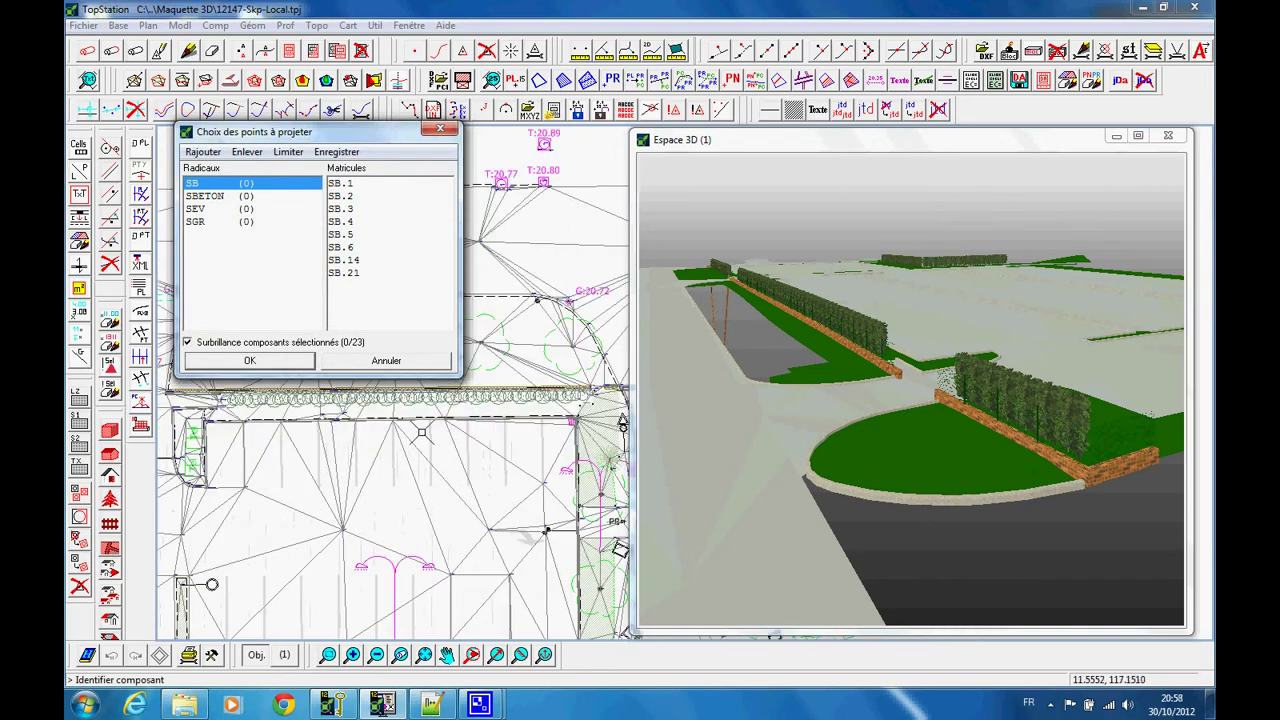
{"action": "double_click", "coordinate": [246, 222]}
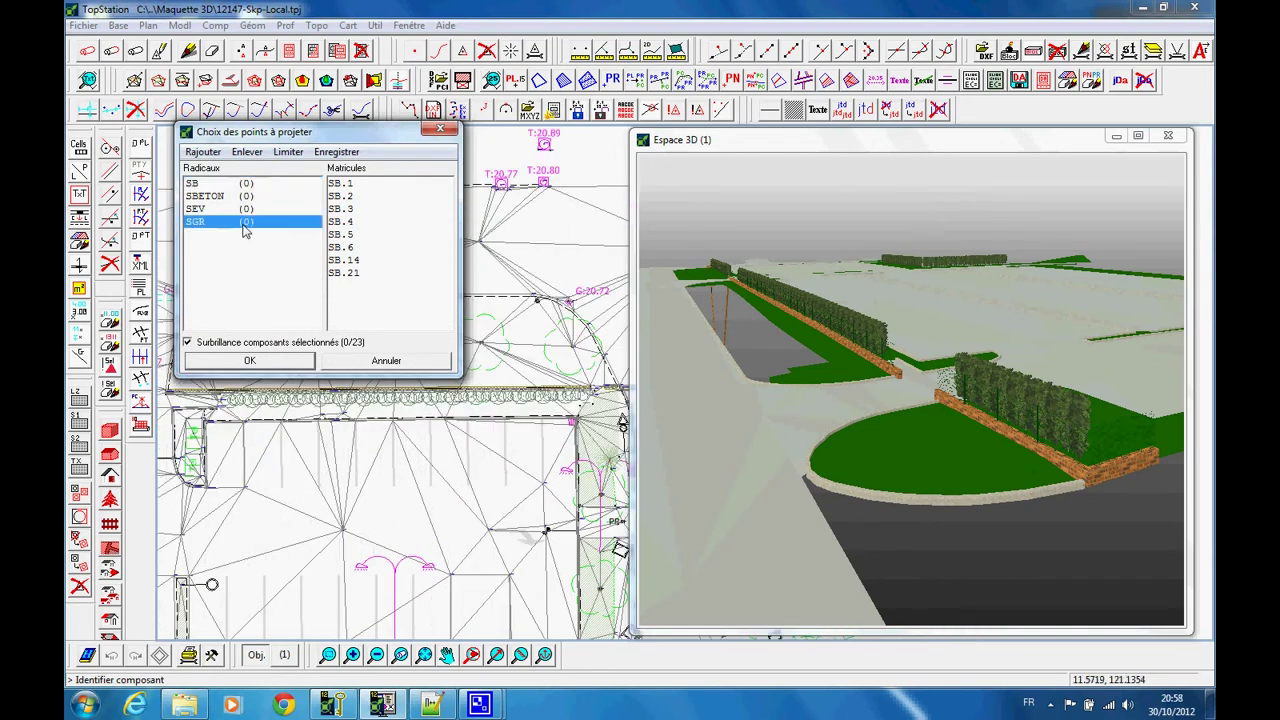
{"action": "double_click", "coordinate": [247, 209]}
{"action": "double_click", "coordinate": [245, 184]}
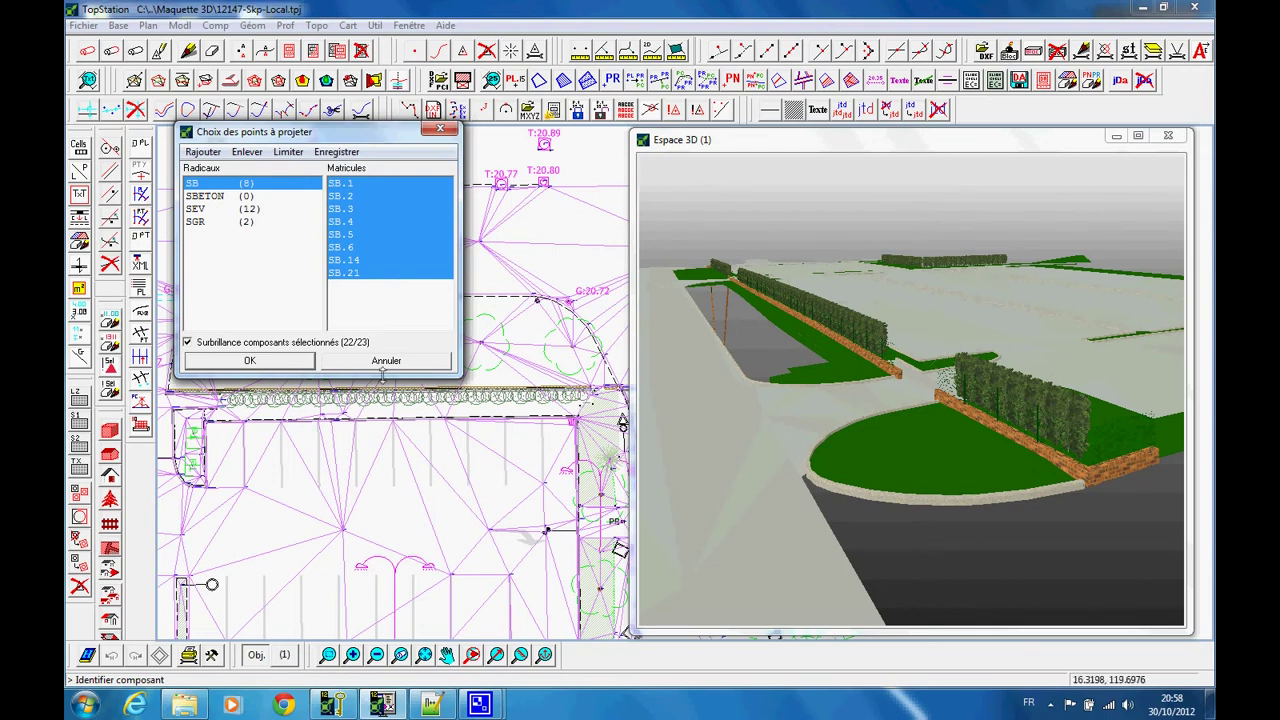
{"action": "left_click", "coordinate": [256, 362]}
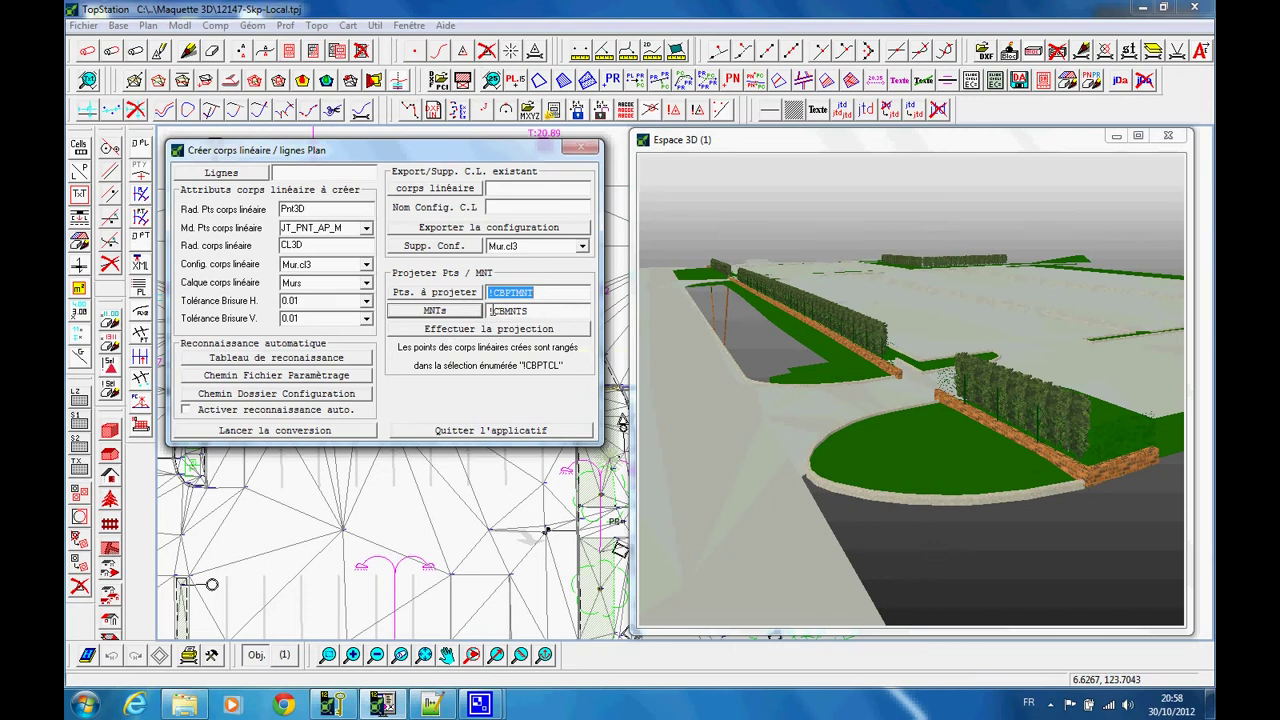
{"action": "left_click", "coordinate": [506, 334]}
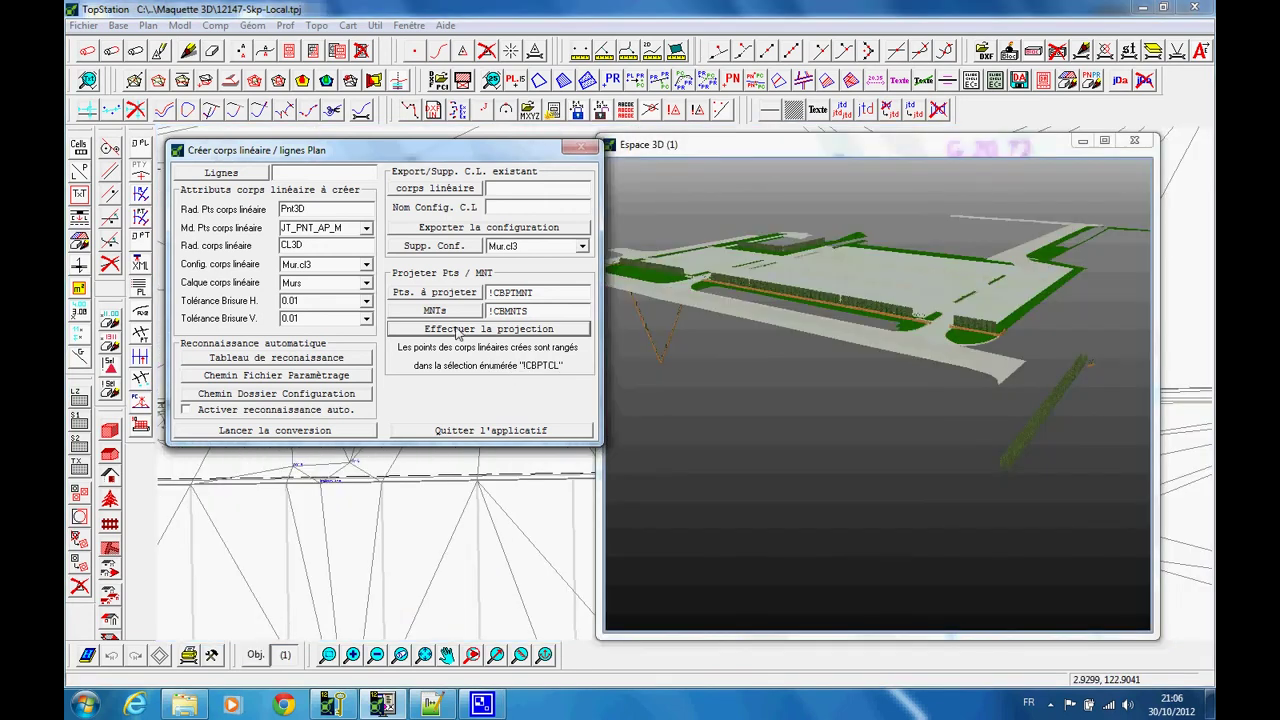
- Project the chosen points onto the terrain models, inspect the walls and hedges in the 3D space, and leave the linear body tool
{"action": "left_click", "coordinate": [457, 333]}
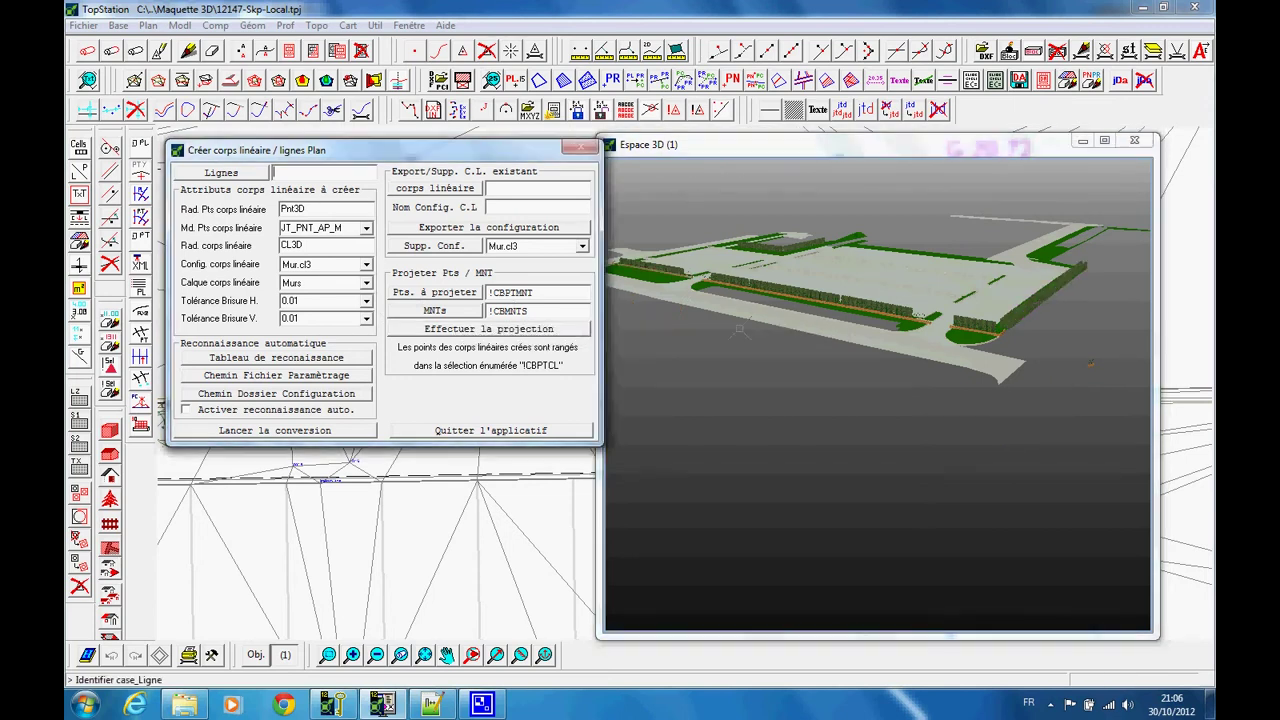
{"action": "left_click_drag", "start_coordinate": [718, 315], "coordinate": [687, 313]}
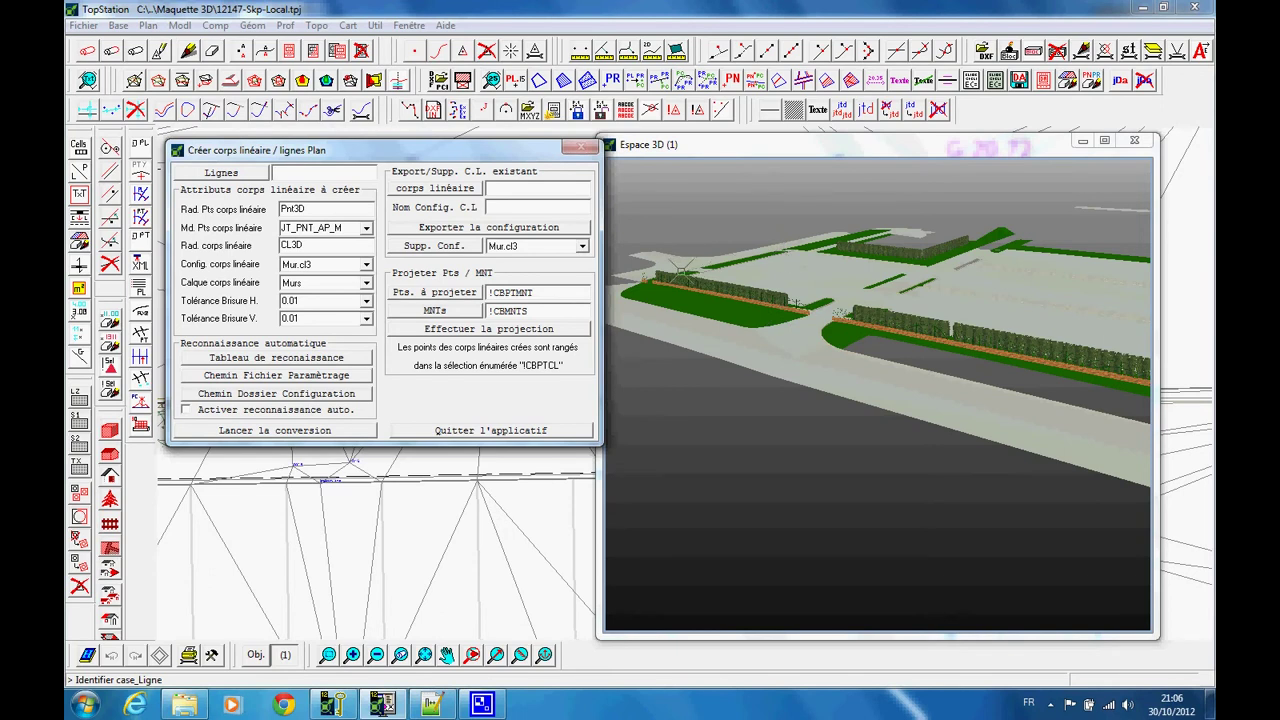
{"action": "left_click_drag", "start_coordinate": [682, 268], "coordinate": [792, 365]}
{"action": "scroll", "coordinate": [718, 285], "scroll_direction": "down", "scroll_amount": 3}
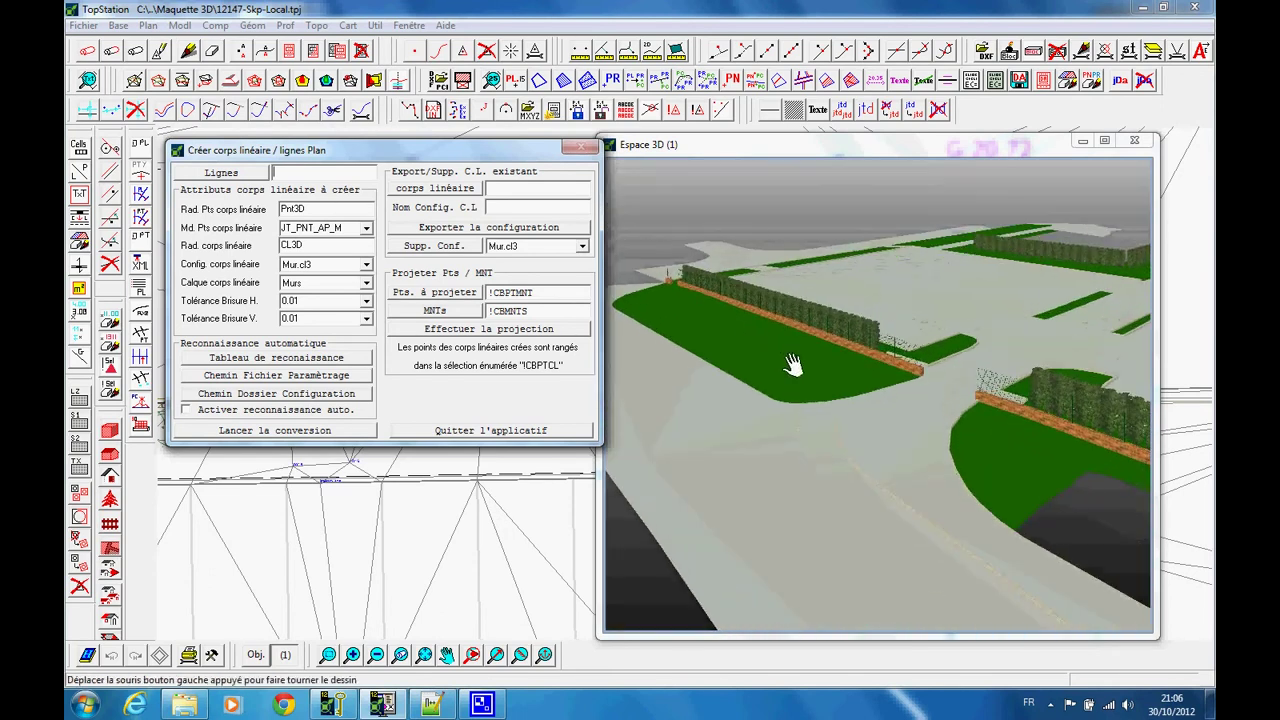
{"action": "scroll", "coordinate": [792, 365], "scroll_direction": "down", "scroll_amount": 6}
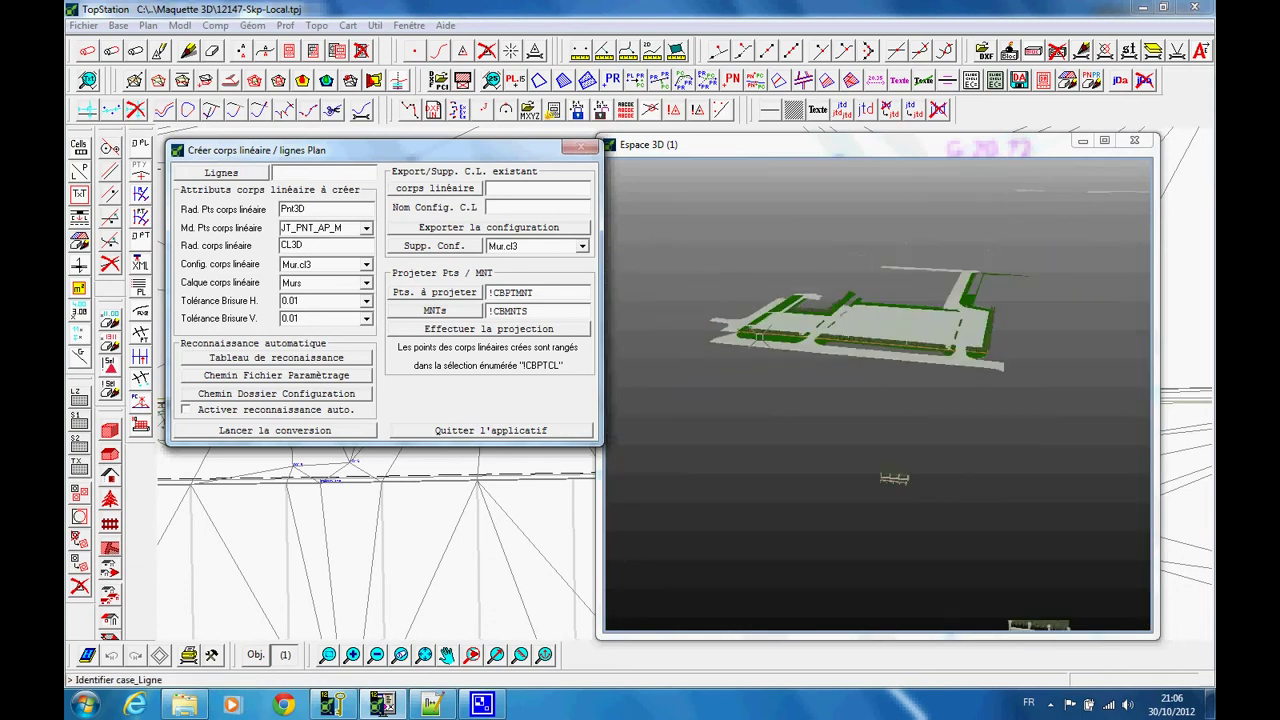
{"action": "scroll", "coordinate": [966, 345], "scroll_direction": "up", "scroll_amount": 5}
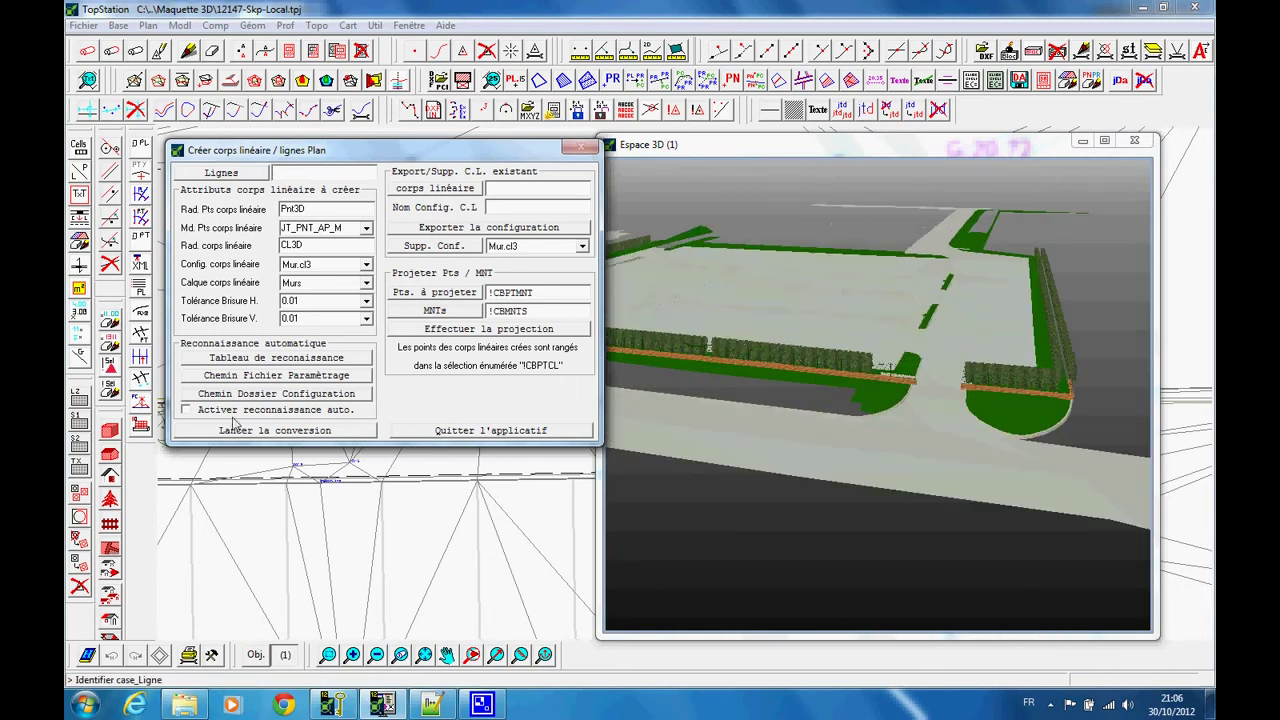
{"action": "left_click", "coordinate": [490, 430]}
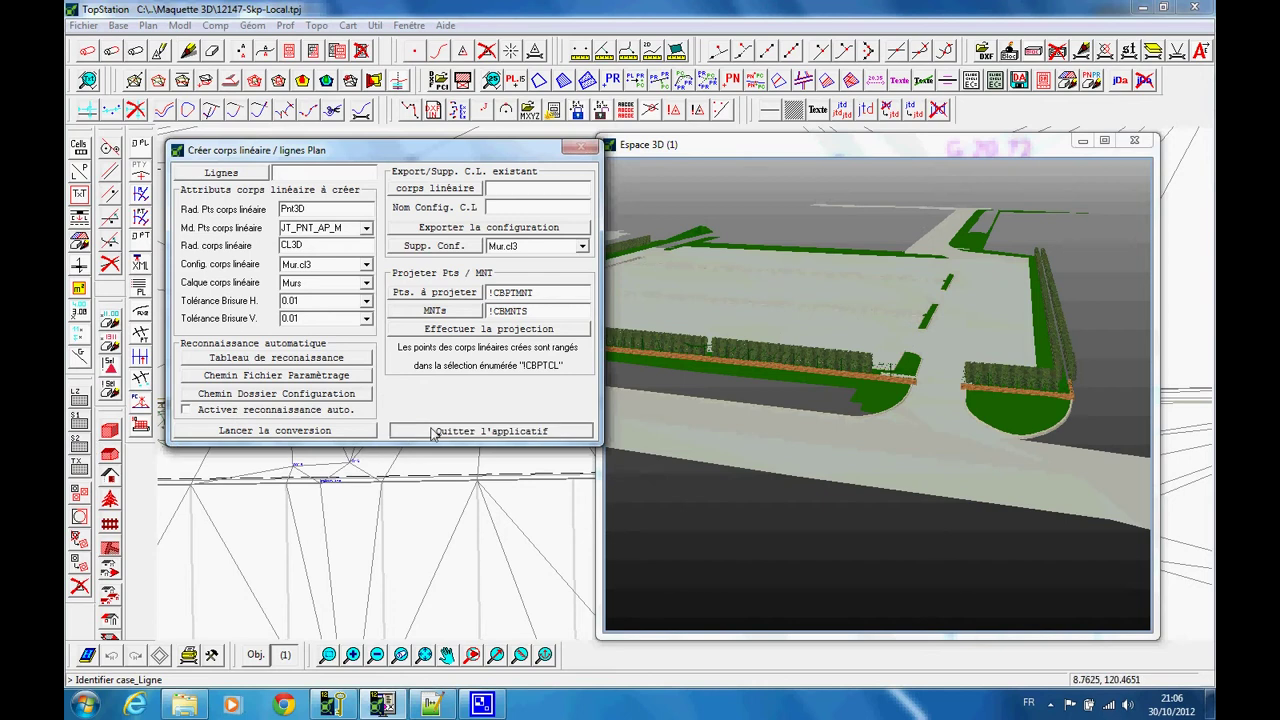
- Lighten the group 1 face colour of the car park surface body to RGB 231, 233, 230
{"action": "left_click", "coordinate": [80, 516]}
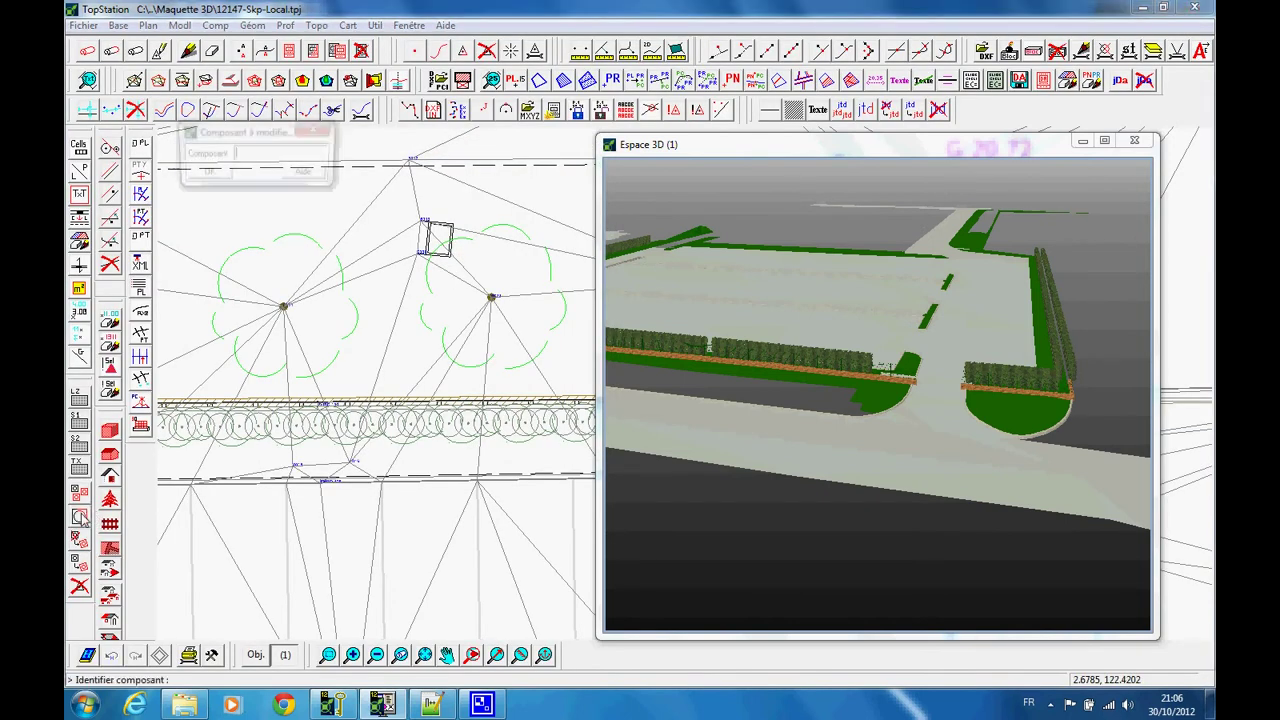
{"action": "left_click", "coordinate": [755, 310]}
{"action": "left_click", "coordinate": [755, 310]}
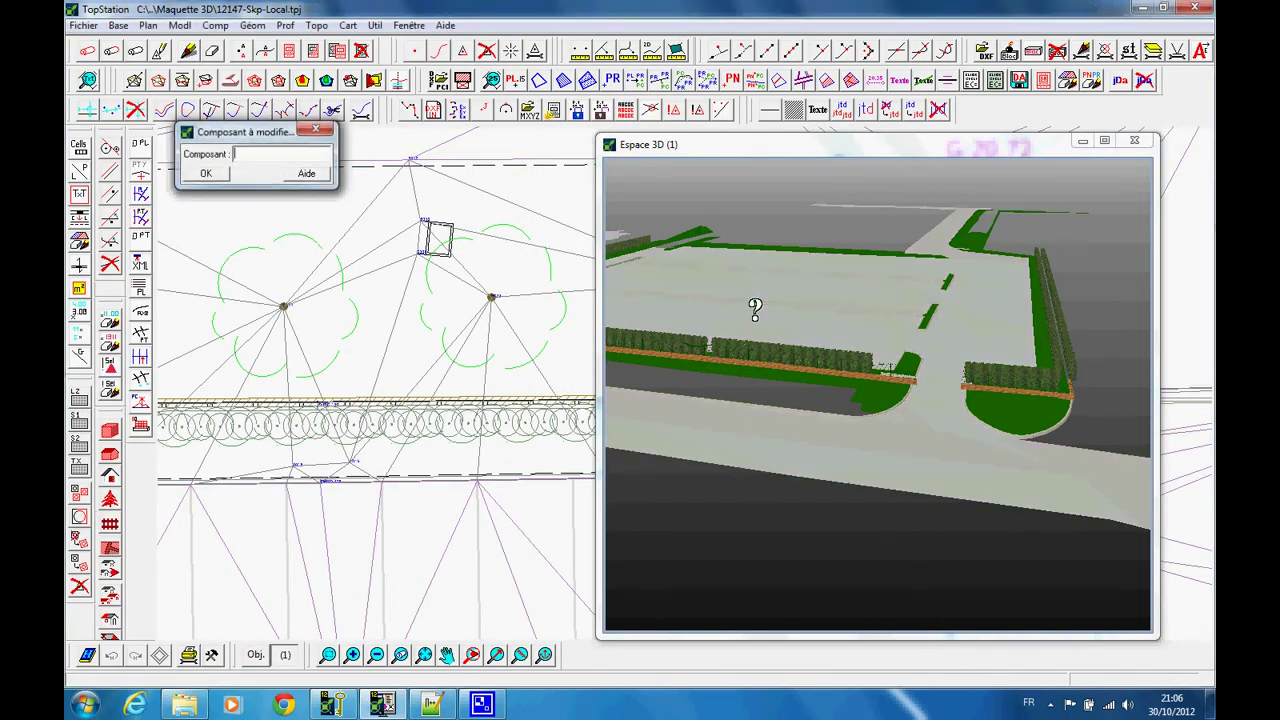
{"action": "left_click", "coordinate": [378, 400]}
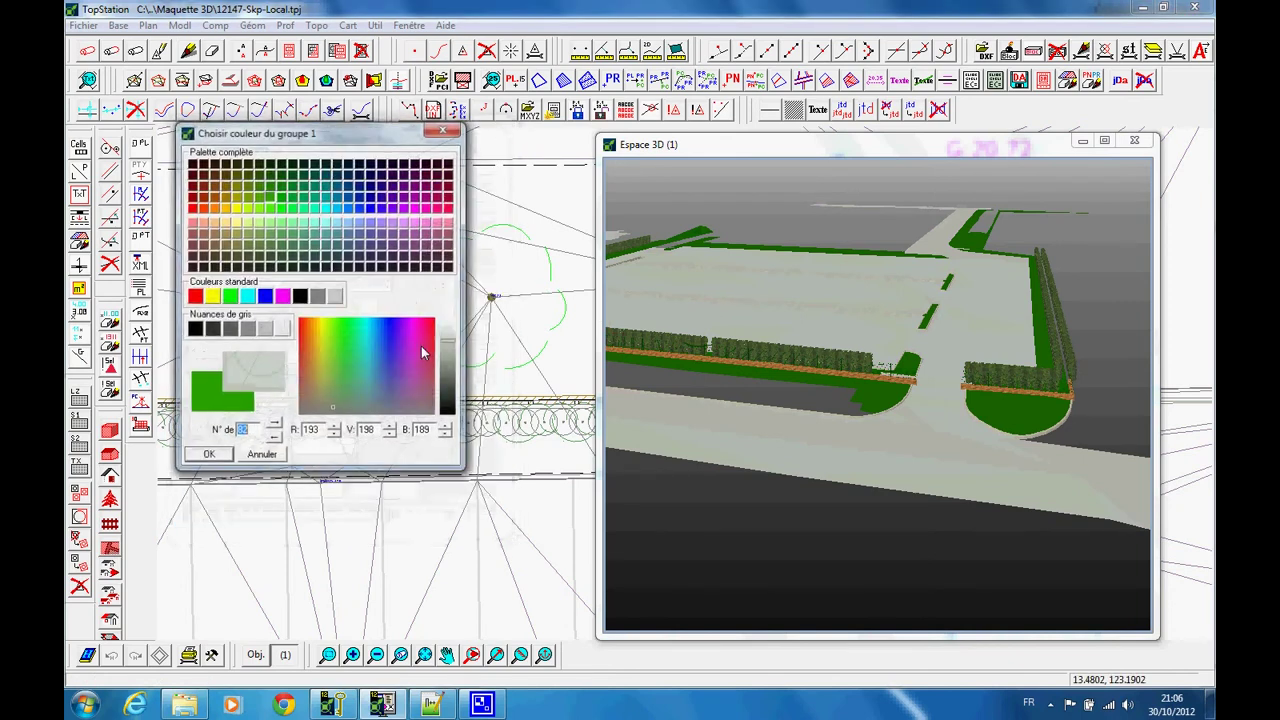
{"action": "mouse_move", "coordinate": [447, 343]}
{"action": "left_mouse_down"}
{"action": "mouse_move", "coordinate": [447, 360]}
{"action": "mouse_move", "coordinate": [447, 326]}
{"action": "left_mouse_up"}
{"action": "left_click", "coordinate": [211, 456]}
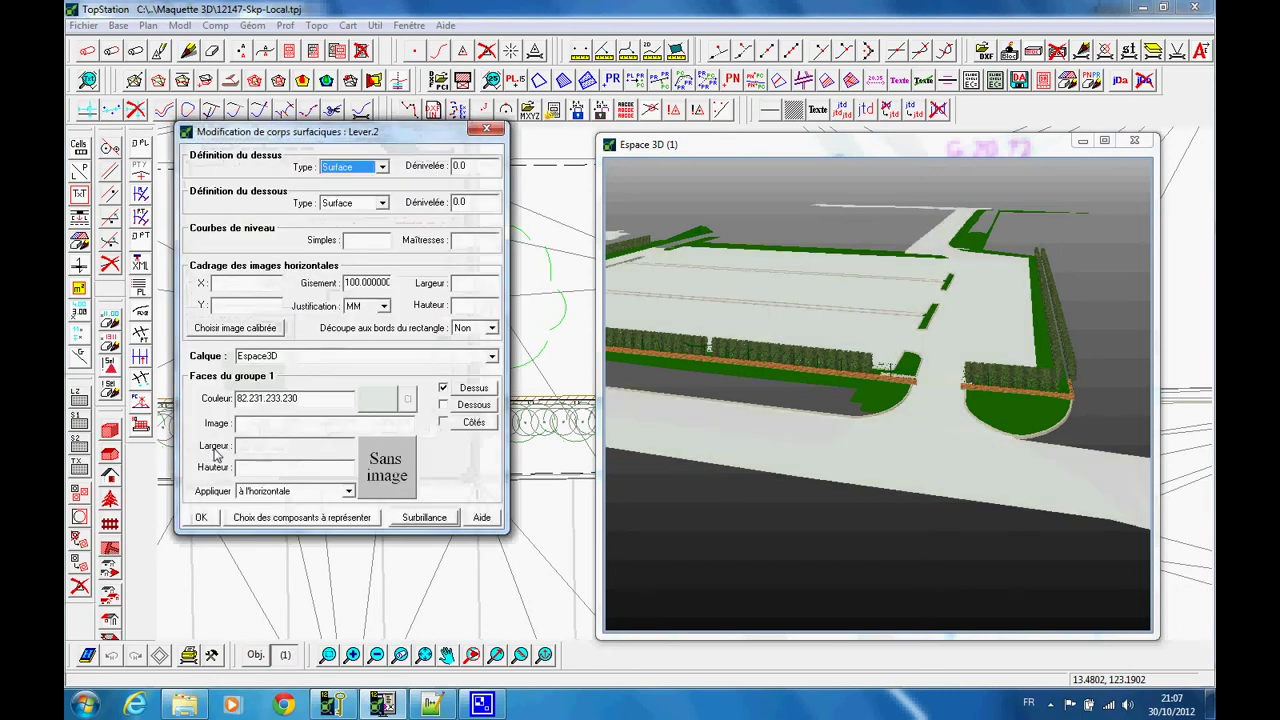
{"action": "left_click", "coordinate": [201, 518]}
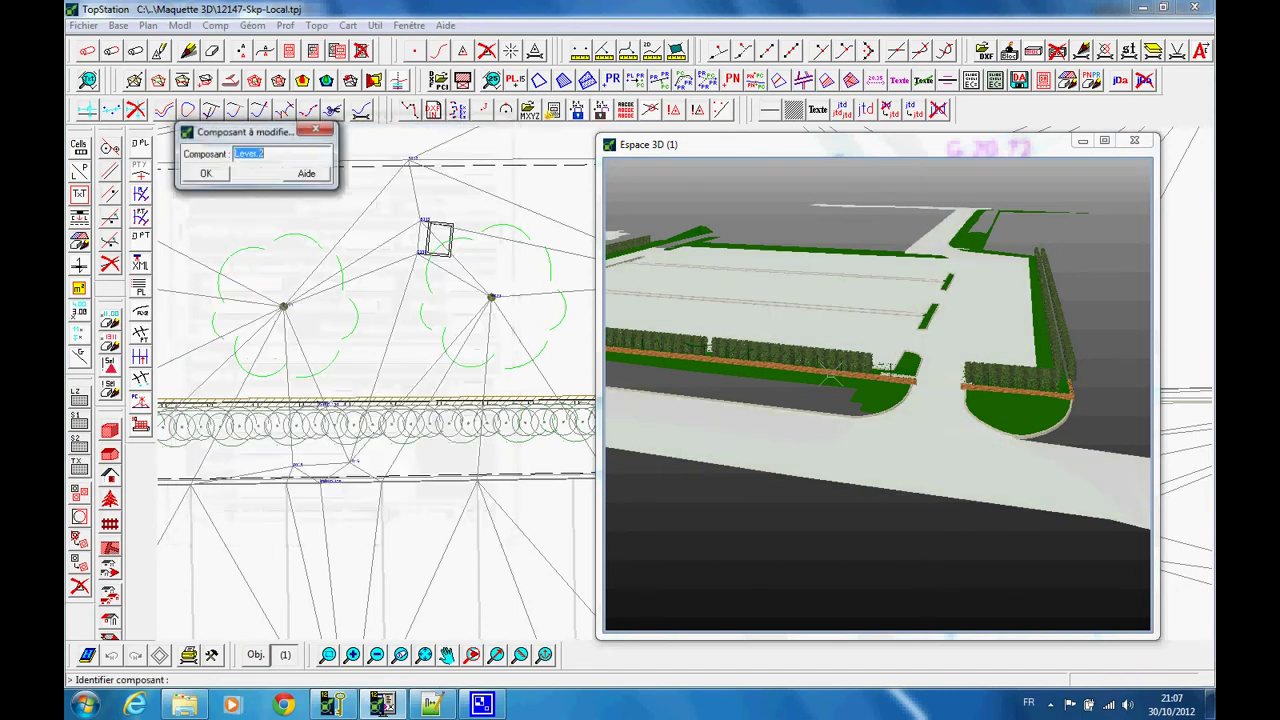
- Examine the recoloured surface together with the kerbs, walls and hedges from several angles in the 3D space
{"action": "left_click_drag", "start_coordinate": [860, 350], "coordinate": [786, 337]}
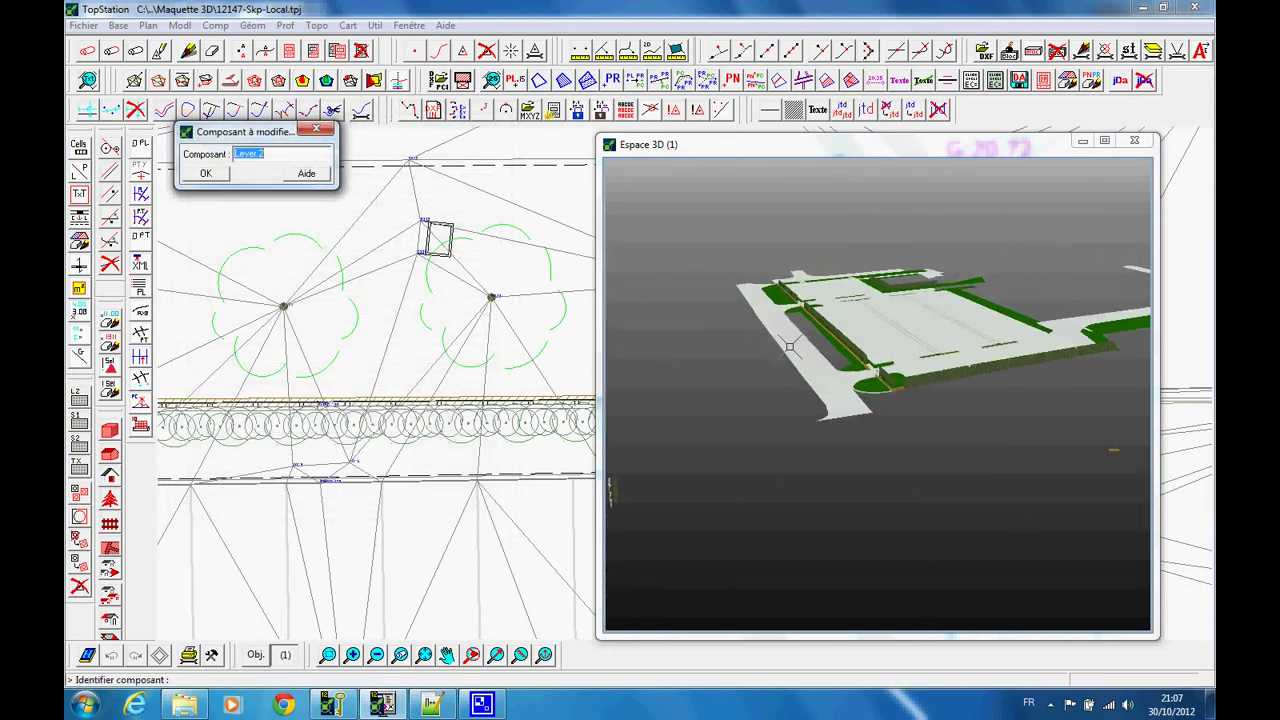
{"action": "scroll", "coordinate": [871, 296], "scroll_direction": "up", "scroll_amount": 5}
{"action": "left_click_drag", "start_coordinate": [871, 296], "coordinate": [886, 338]}
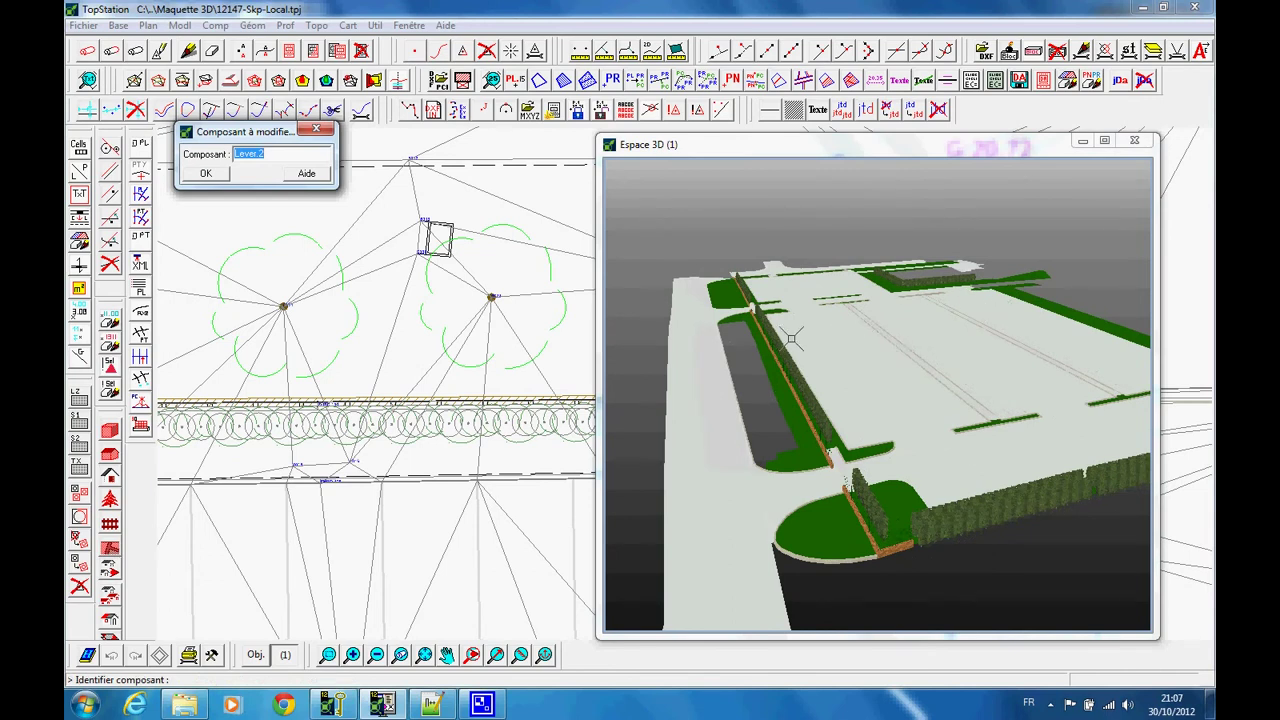
{"action": "mouse_move", "coordinate": [787, 338]}
{"action": "left_mouse_down"}
{"action": "mouse_move", "coordinate": [854, 315]}
{"action": "mouse_move", "coordinate": [847, 271]}
{"action": "mouse_move", "coordinate": [827, 309]}
{"action": "mouse_move", "coordinate": [843, 358]}
{"action": "mouse_move", "coordinate": [871, 354]}
{"action": "mouse_move", "coordinate": [851, 317]}
{"action": "mouse_move", "coordinate": [625, 307]}
{"action": "left_mouse_up"}
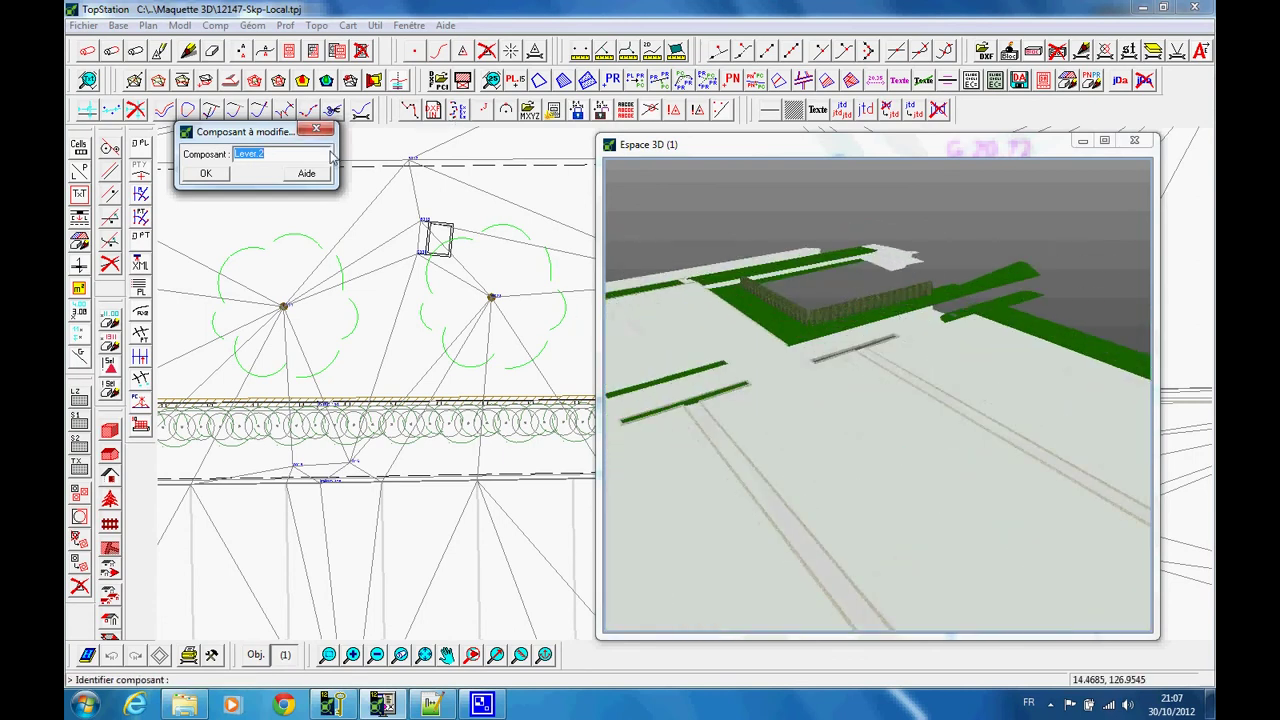
{"action": "scroll", "coordinate": [412, 280], "scroll_direction": "down", "scroll_amount": 3}
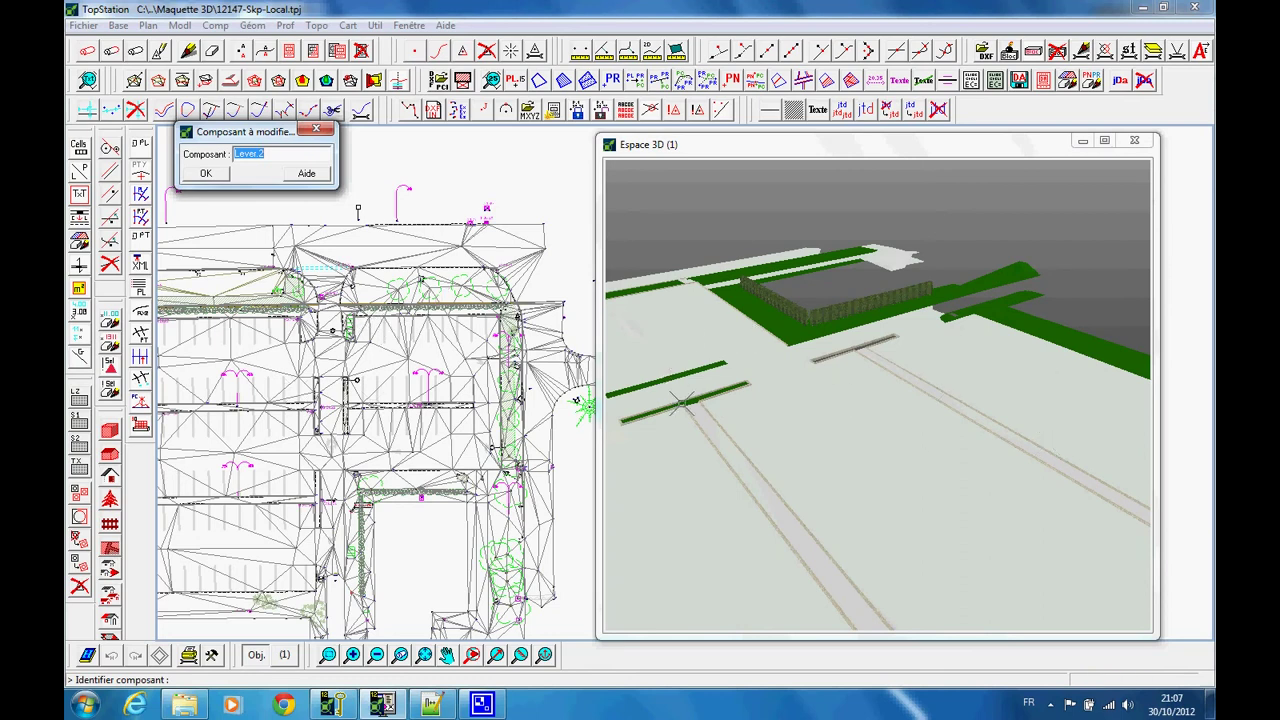
{"action": "left_click", "coordinate": [822, 372]}
{"action": "right_click", "coordinate": [876, 262]}
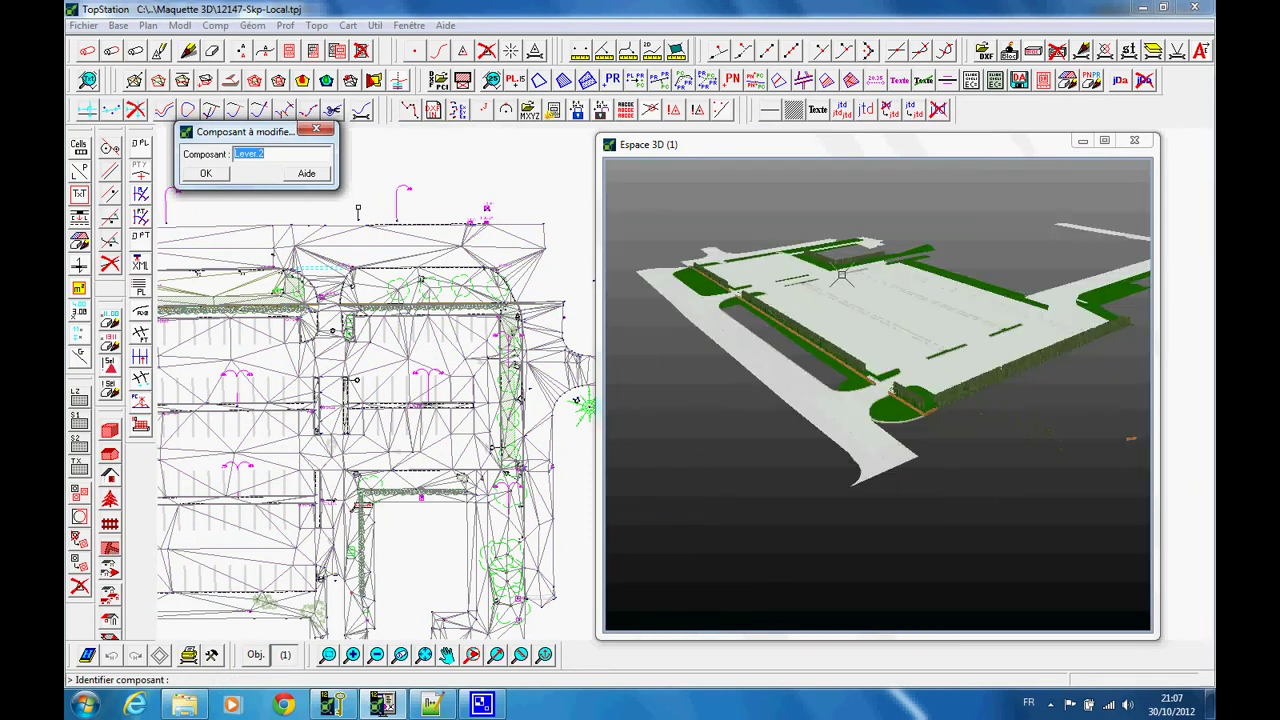
{"action": "scroll", "coordinate": [843, 281], "scroll_direction": "up", "scroll_amount": 3}
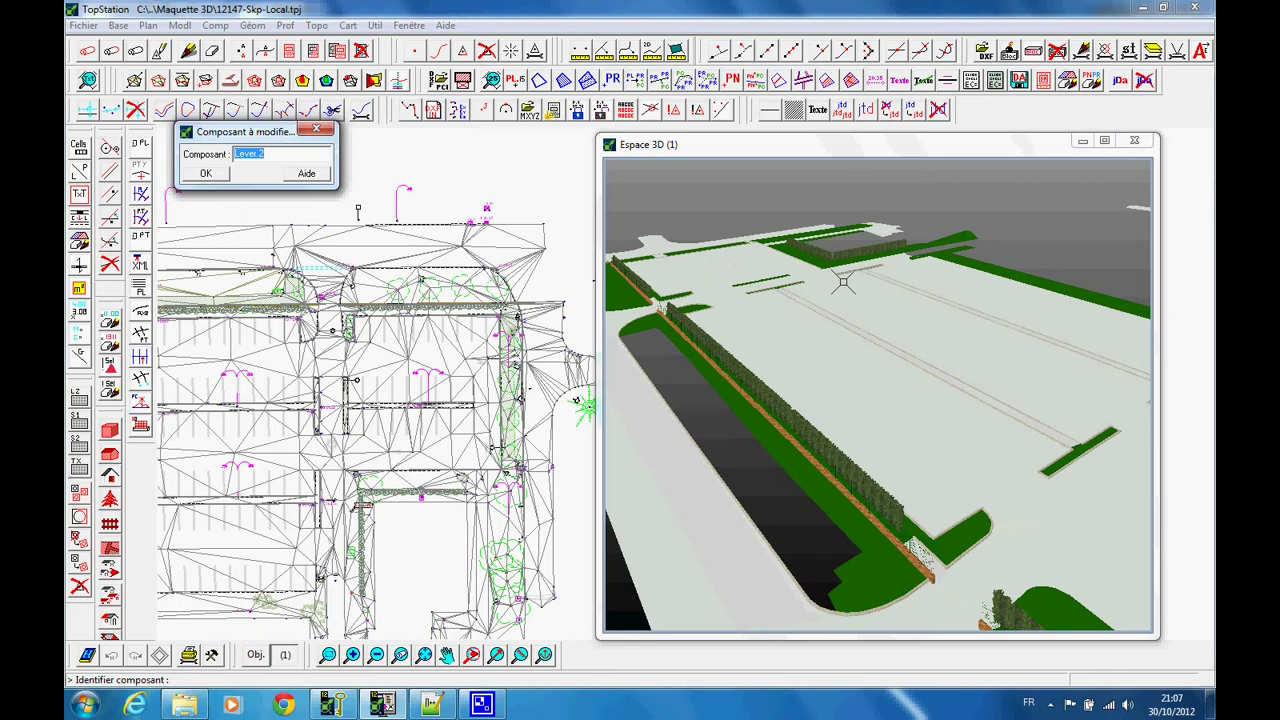
- Switch to Notepad++, reload the modified init.txt, and return to TopStation
{"action": "left_click", "coordinate": [381, 705]}
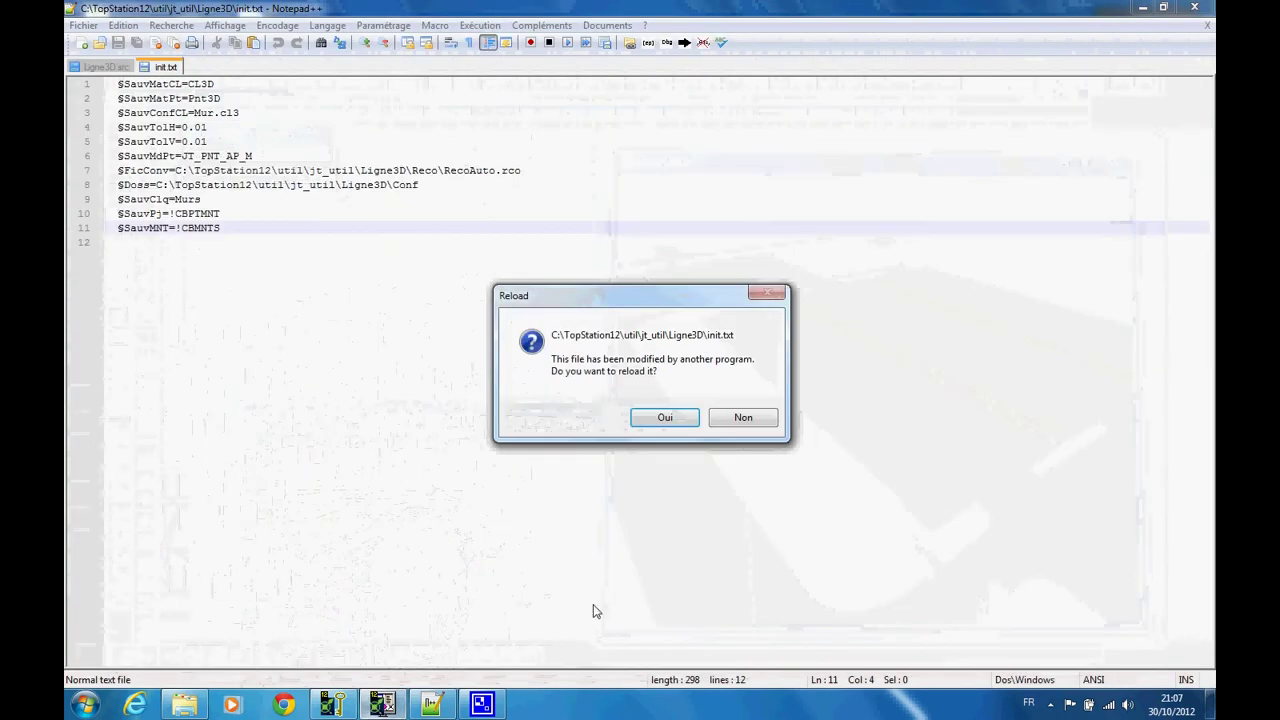
{"action": "left_click", "coordinate": [665, 417]}
{"action": "left_click", "coordinate": [432, 705]}
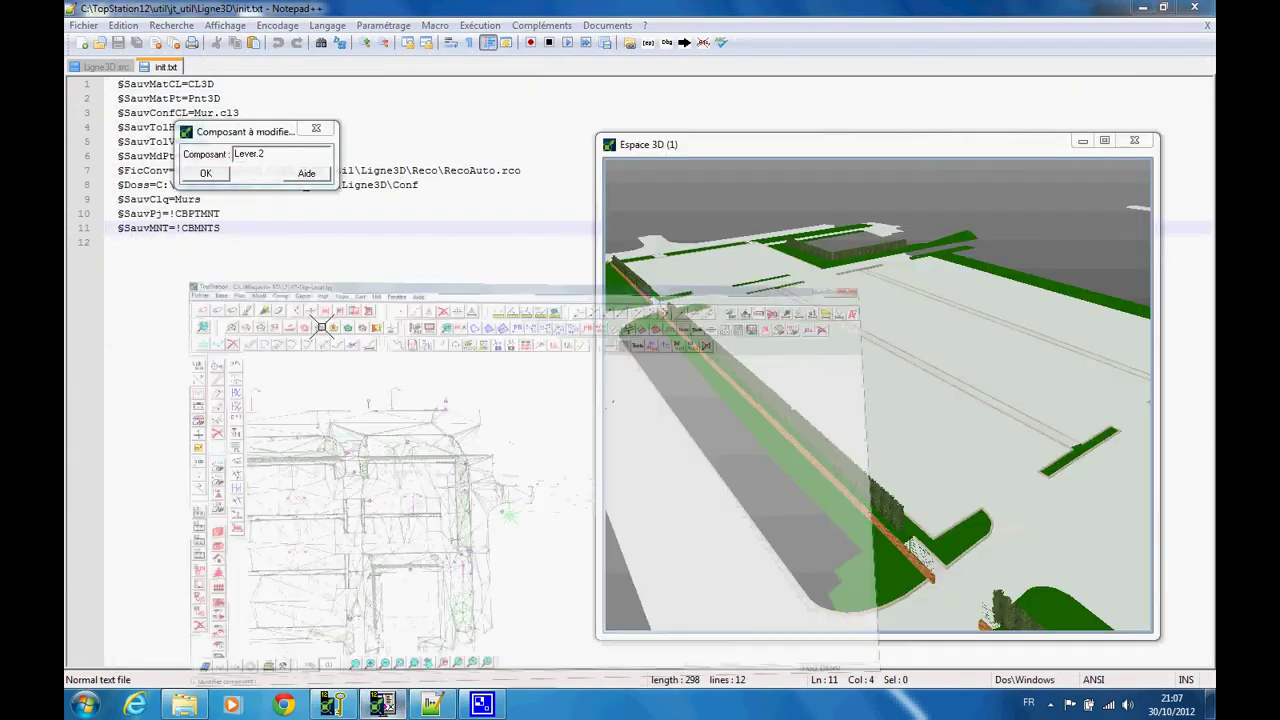
- Reopen the tool that creates linear bodies from plan lines and try to launch the conversion without any line chosen
{"action": "left_click", "coordinate": [139, 427]}
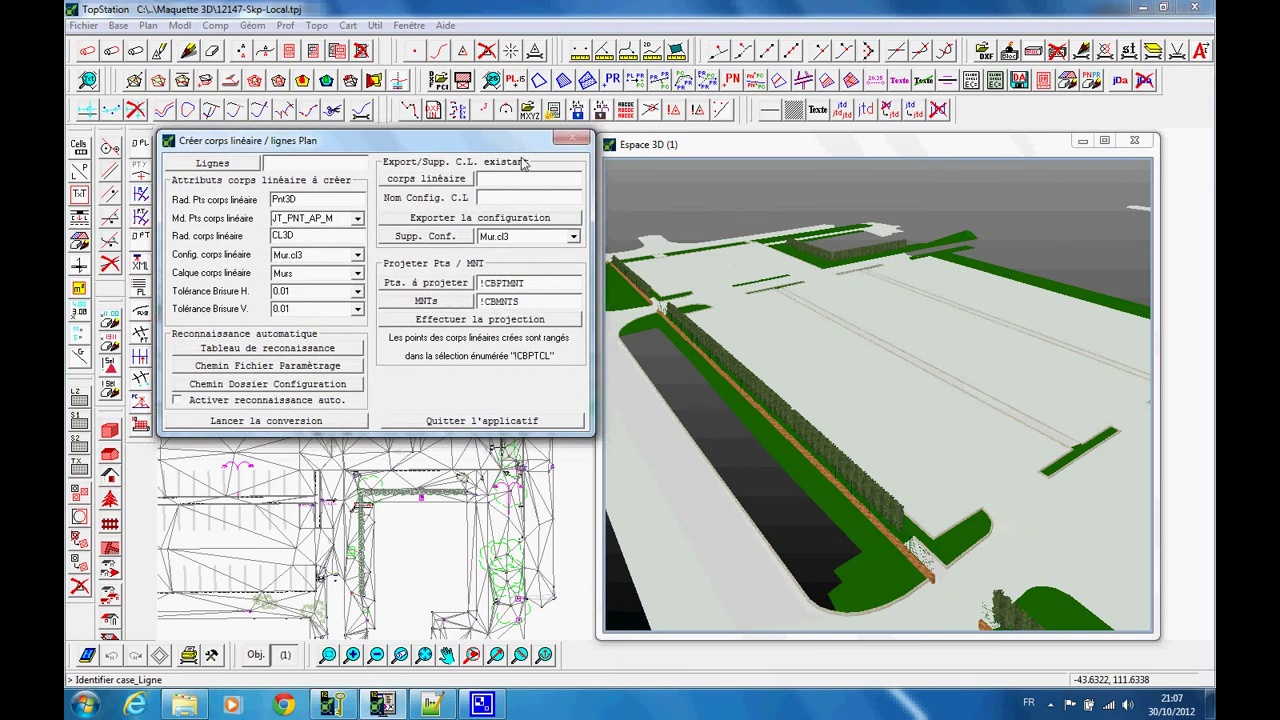
{"action": "left_click_drag", "start_coordinate": [629, 146], "coordinate": [635, 141]}
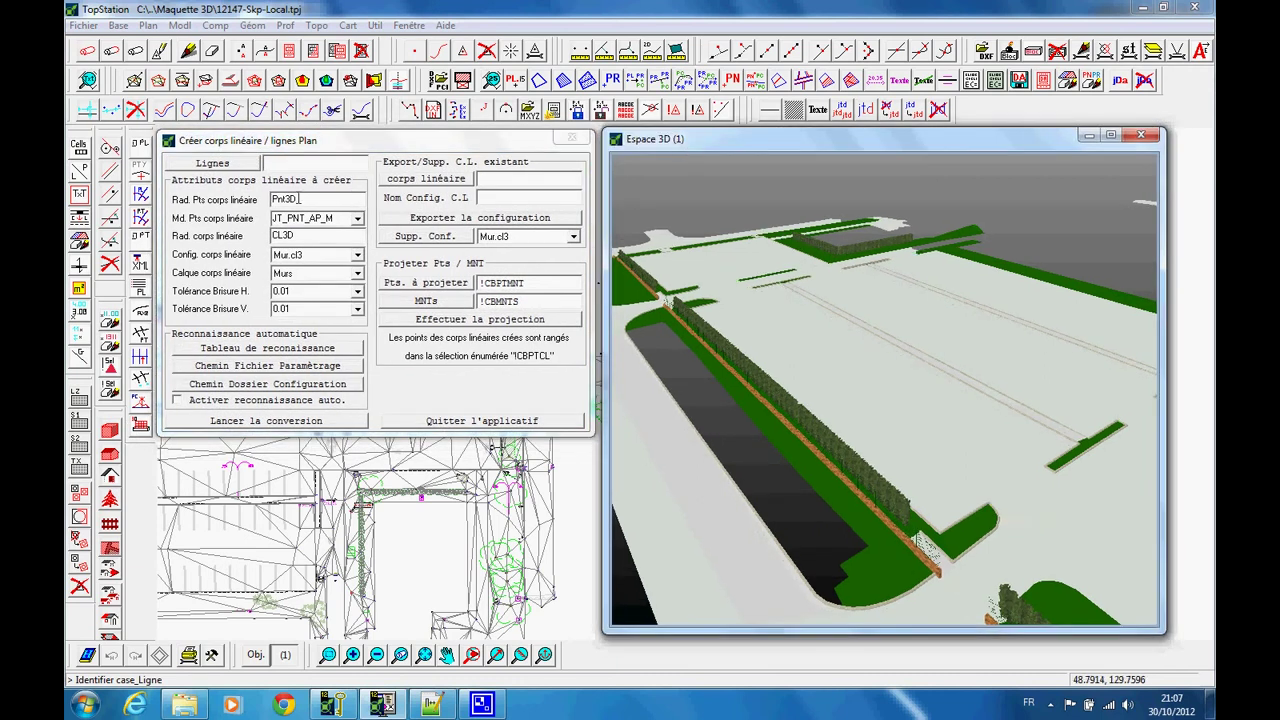
{"action": "left_click", "coordinate": [318, 178]}
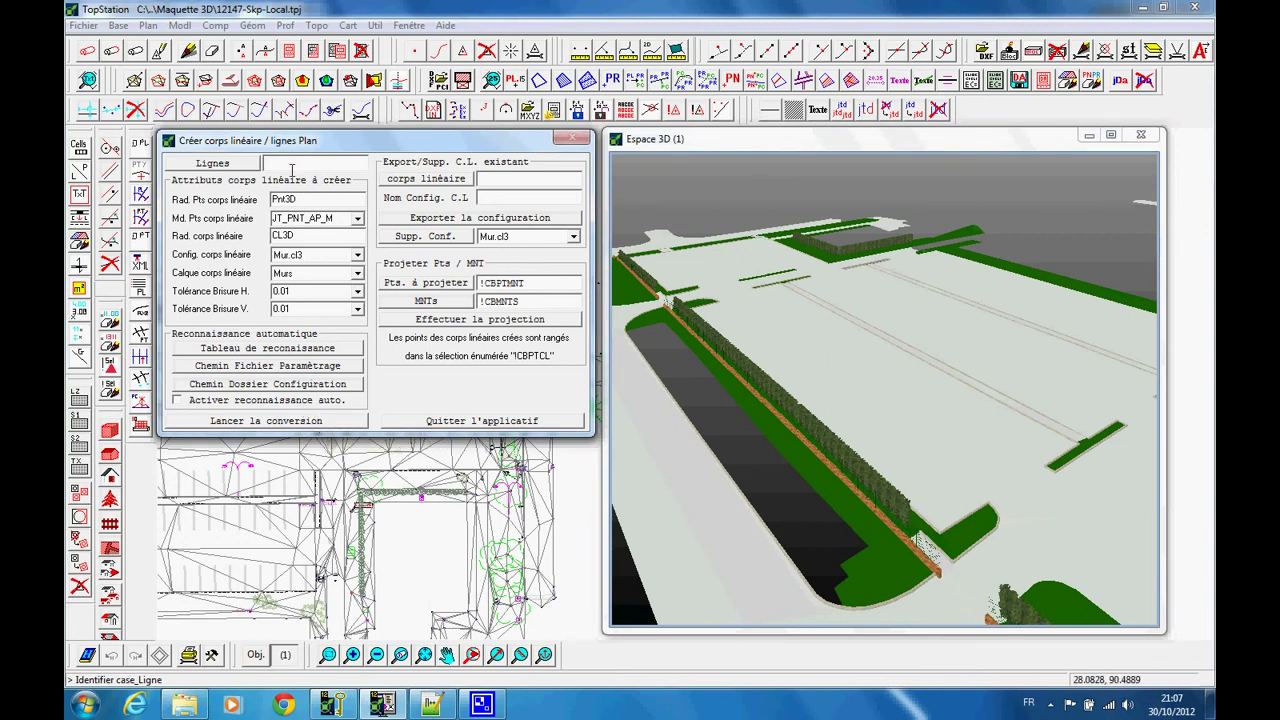
{"action": "left_click", "coordinate": [288, 421]}
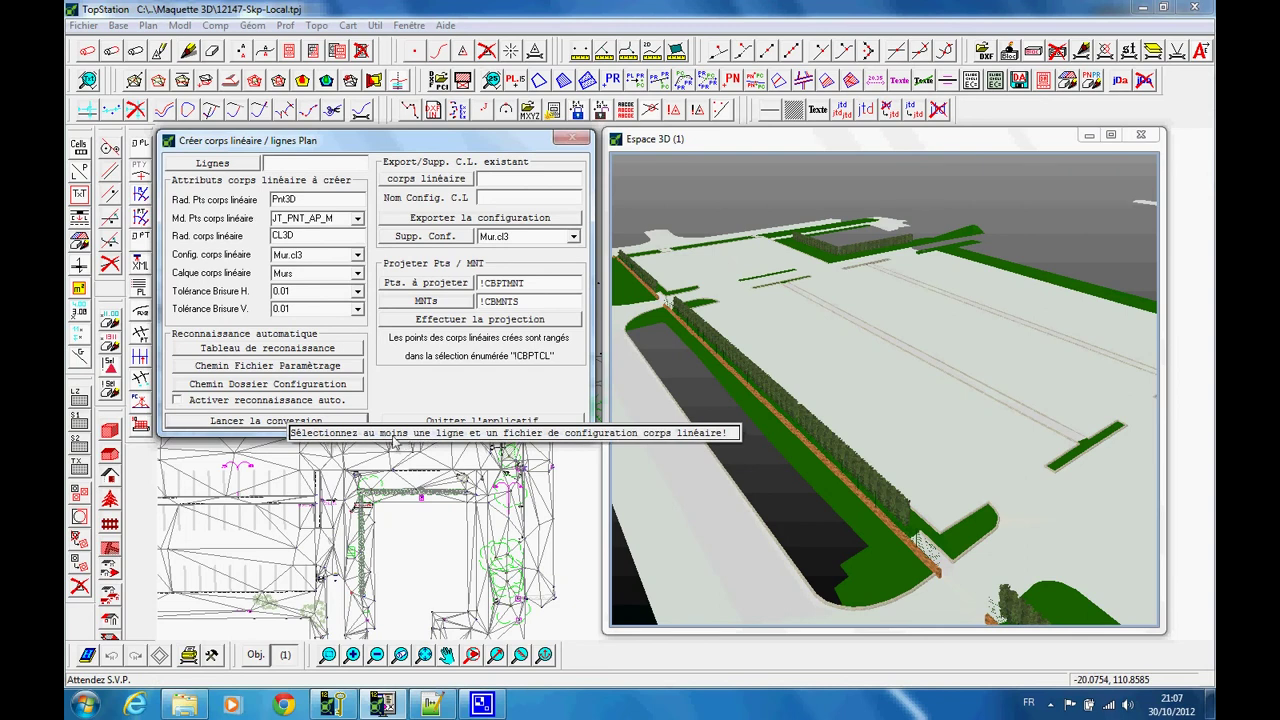
- Delete the CB_LIN_MUR_LB wall record and the CB_LIN_HAIE hedge record from the automatic recognition table
{"action": "left_click", "coordinate": [281, 349]}
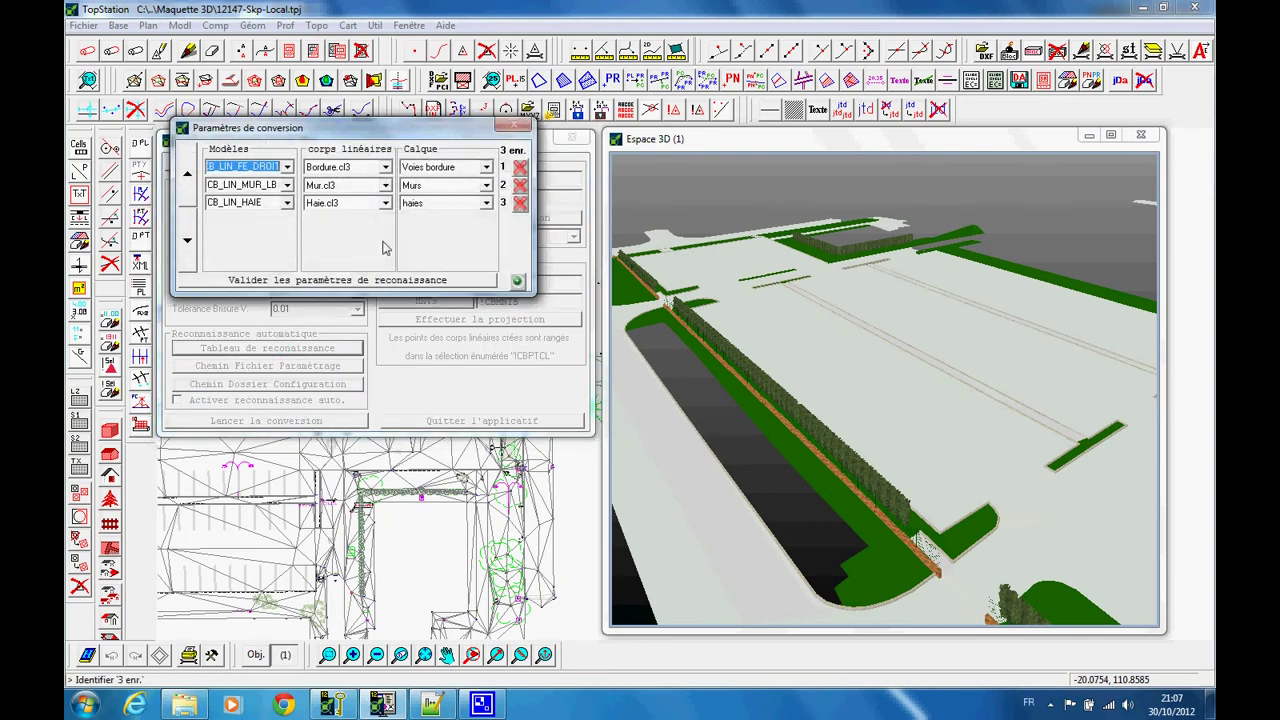
{"action": "left_click", "coordinate": [520, 186]}
{"action": "left_click", "coordinate": [521, 188]}
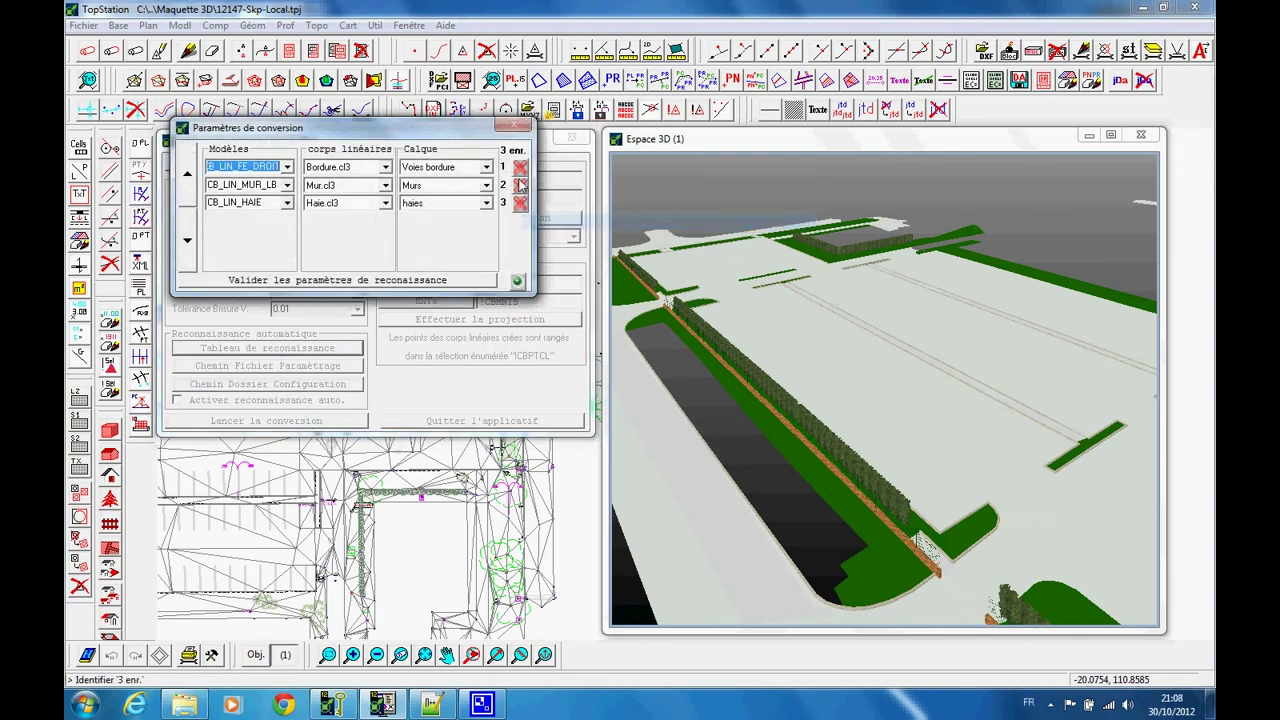
{"action": "left_click", "coordinate": [521, 188]}
{"action": "left_click", "coordinate": [530, 203]}
{"action": "left_click", "coordinate": [520, 186]}
{"action": "left_click", "coordinate": [530, 203]}
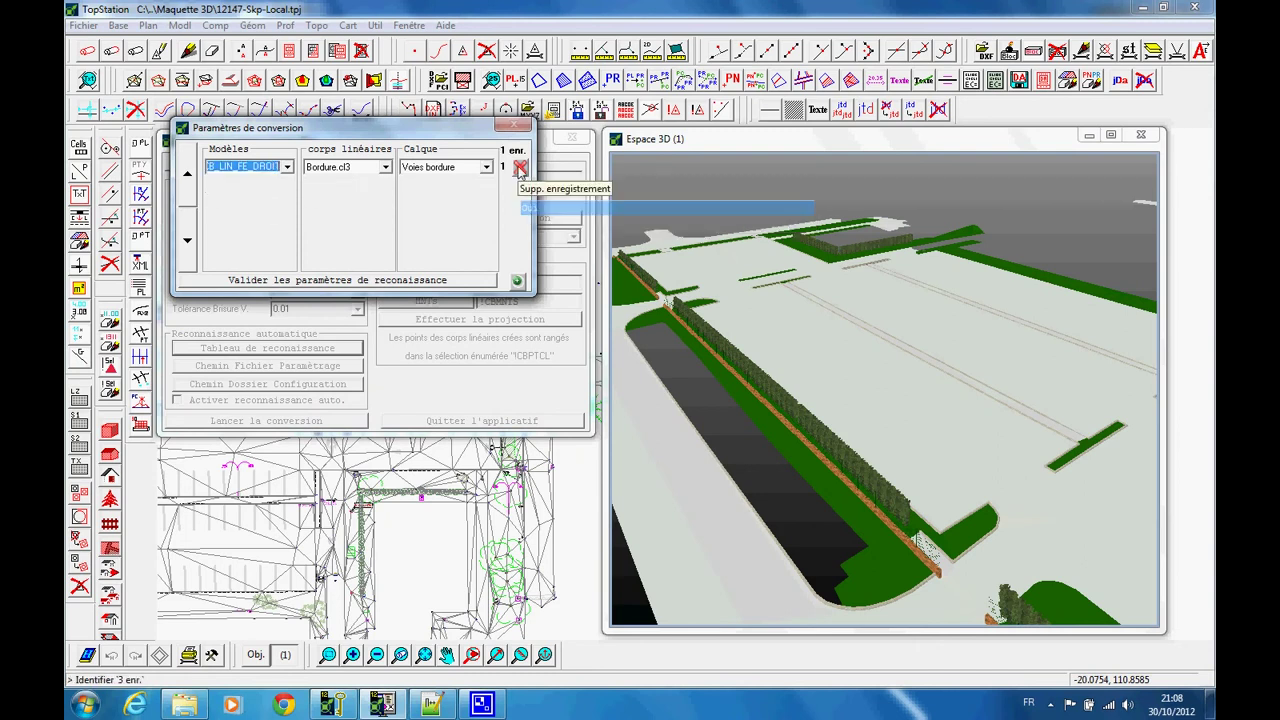
- Try to delete the last remaining kerb record, and validate the recognition parameters
{"action": "left_click", "coordinate": [520, 168]}
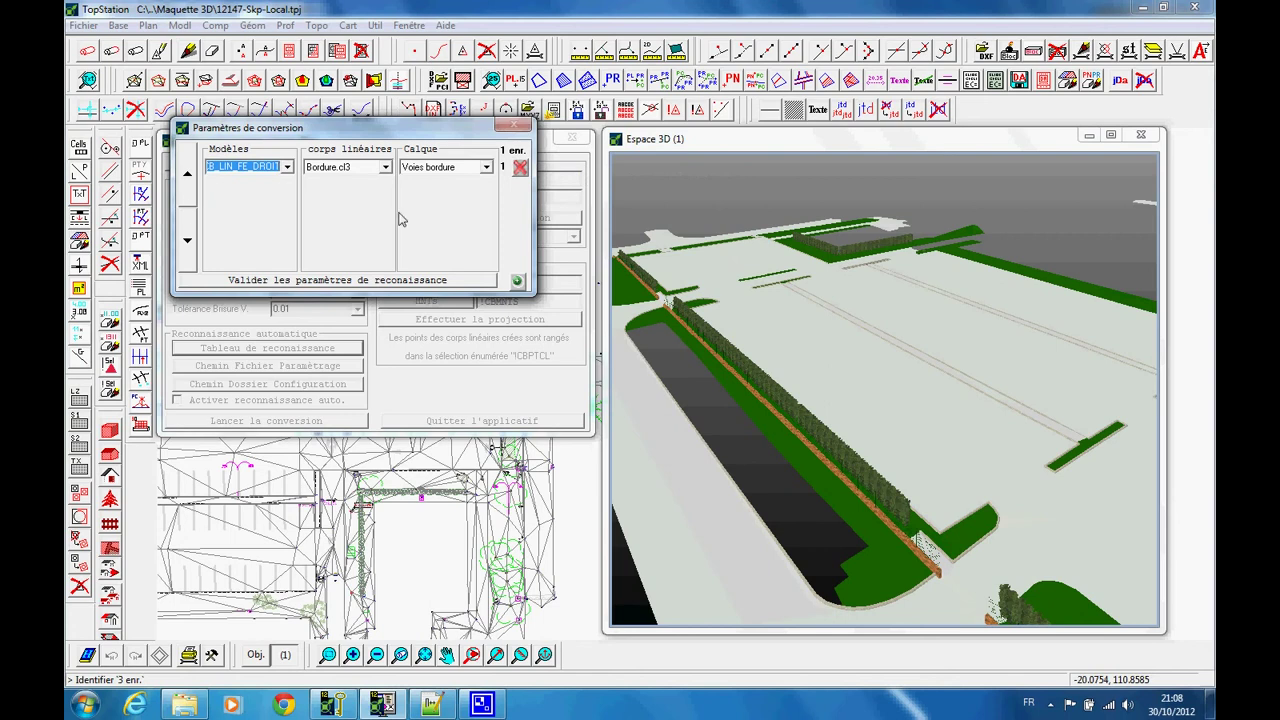
{"action": "left_click", "coordinate": [519, 169]}
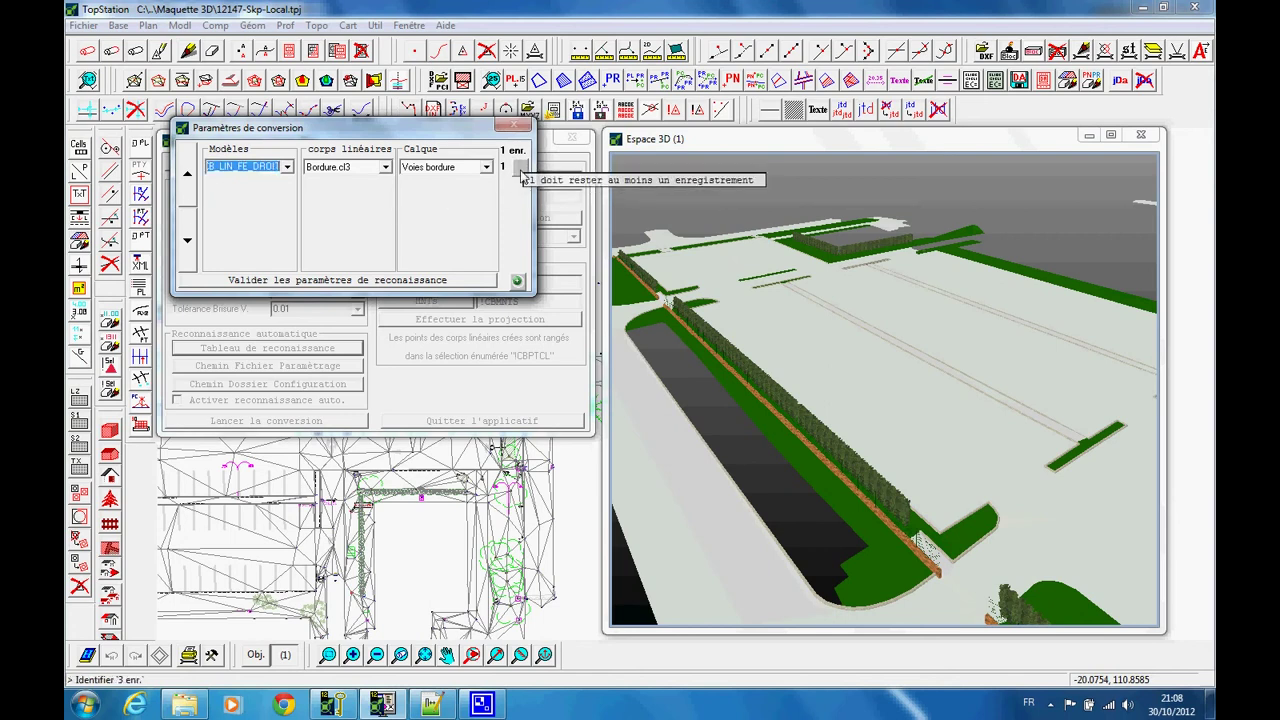
{"action": "left_click", "coordinate": [448, 281]}
{"action": "left_click", "coordinate": [460, 302]}
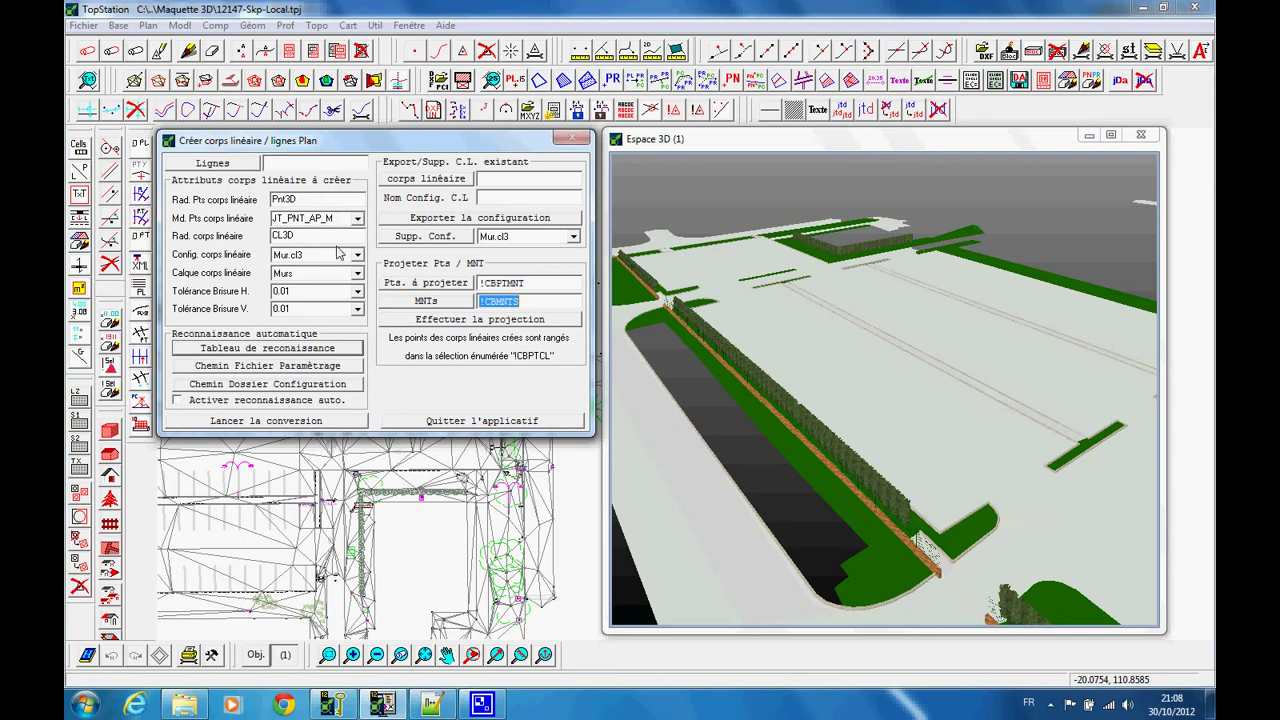
- Review the values offered for the horizontal break tolerance and look over the sample bodies and the whole model in 3D
{"action": "left_click", "coordinate": [357, 291]}
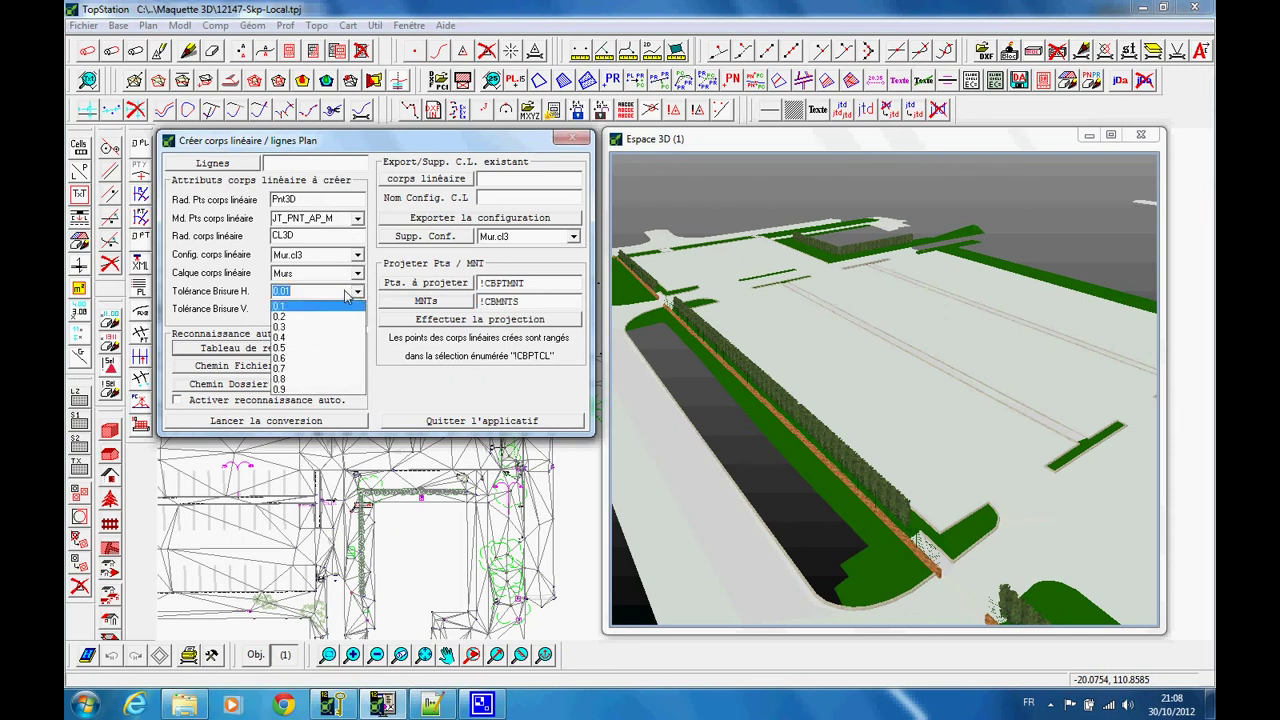
{"action": "left_click", "coordinate": [349, 293]}
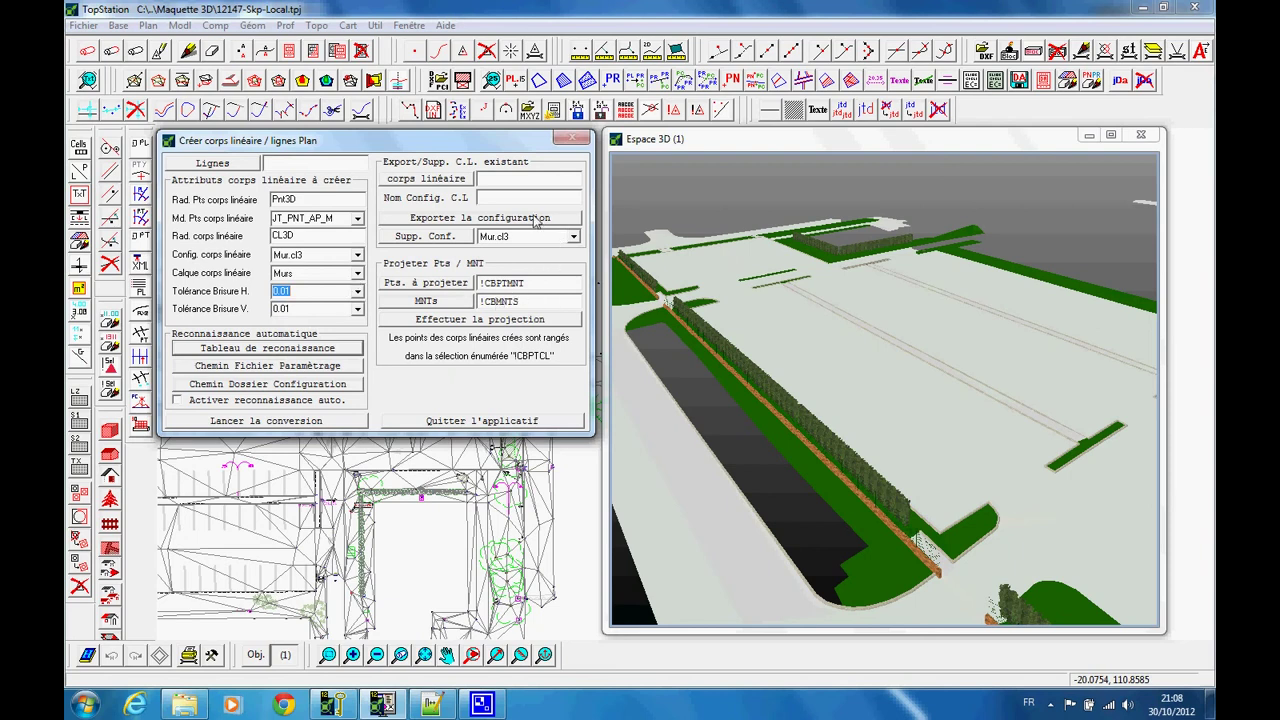
{"action": "left_click_drag", "start_coordinate": [460, 155], "coordinate": [456, 177]}
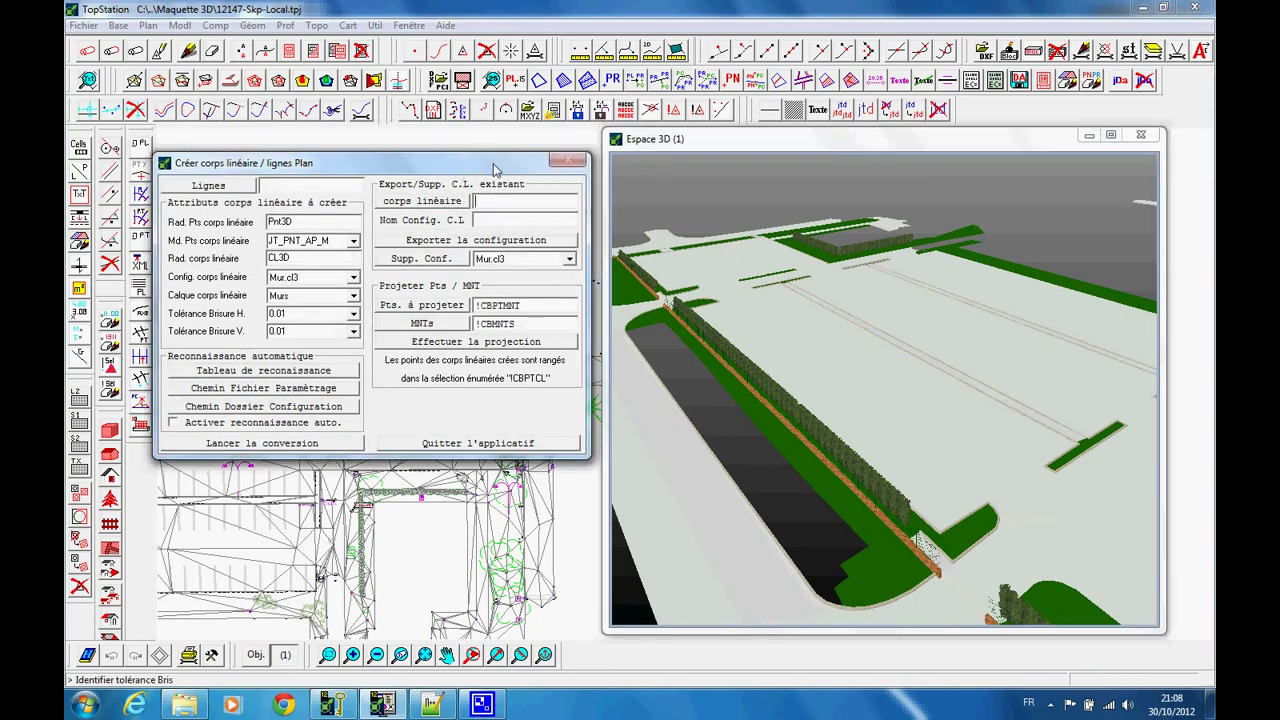
{"action": "scroll", "coordinate": [862, 289], "scroll_direction": "down", "scroll_amount": 4}
{"action": "scroll", "coordinate": [759, 386], "scroll_direction": "up", "scroll_amount": 3}
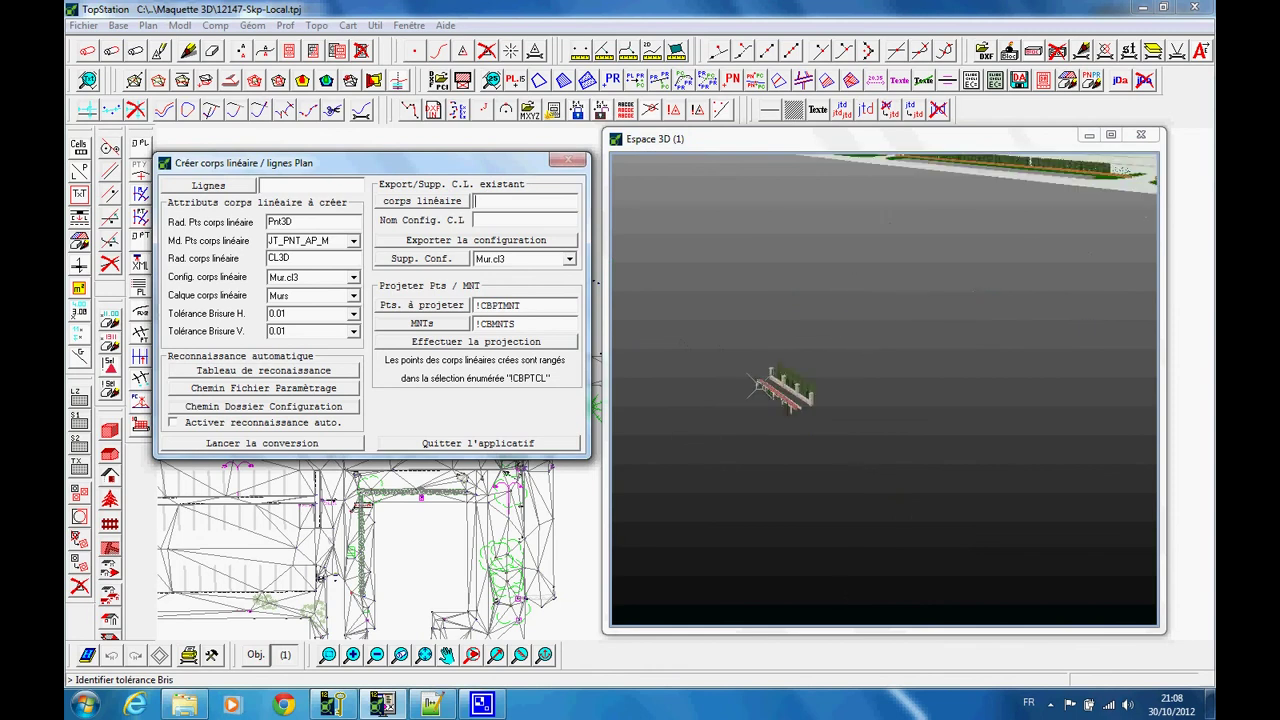
{"action": "scroll", "coordinate": [752, 386], "scroll_direction": "up", "scroll_amount": 5}
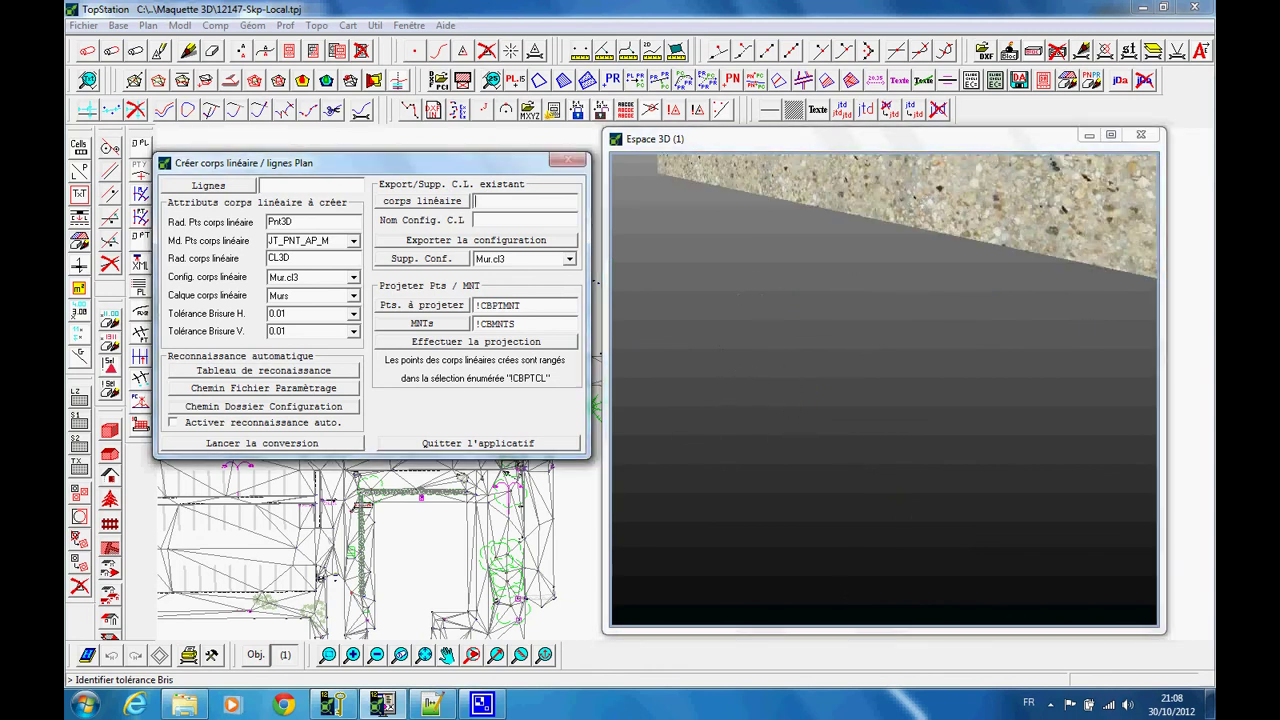
{"action": "scroll", "coordinate": [790, 300], "scroll_direction": "down", "scroll_amount": 5}
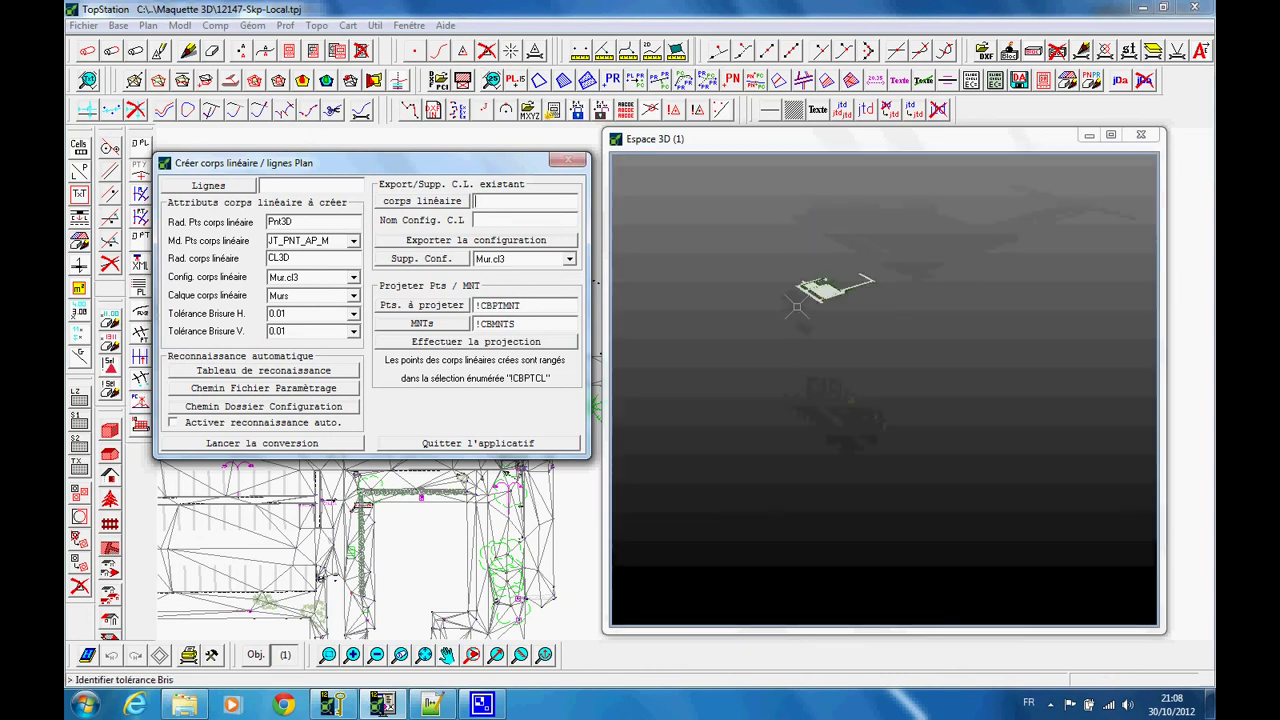
- Examine the sample wall, fence and hedge bodies up close in the 3D view and locate them in the plan
{"action": "scroll", "coordinate": [797, 308], "scroll_direction": "up", "scroll_amount": 8}
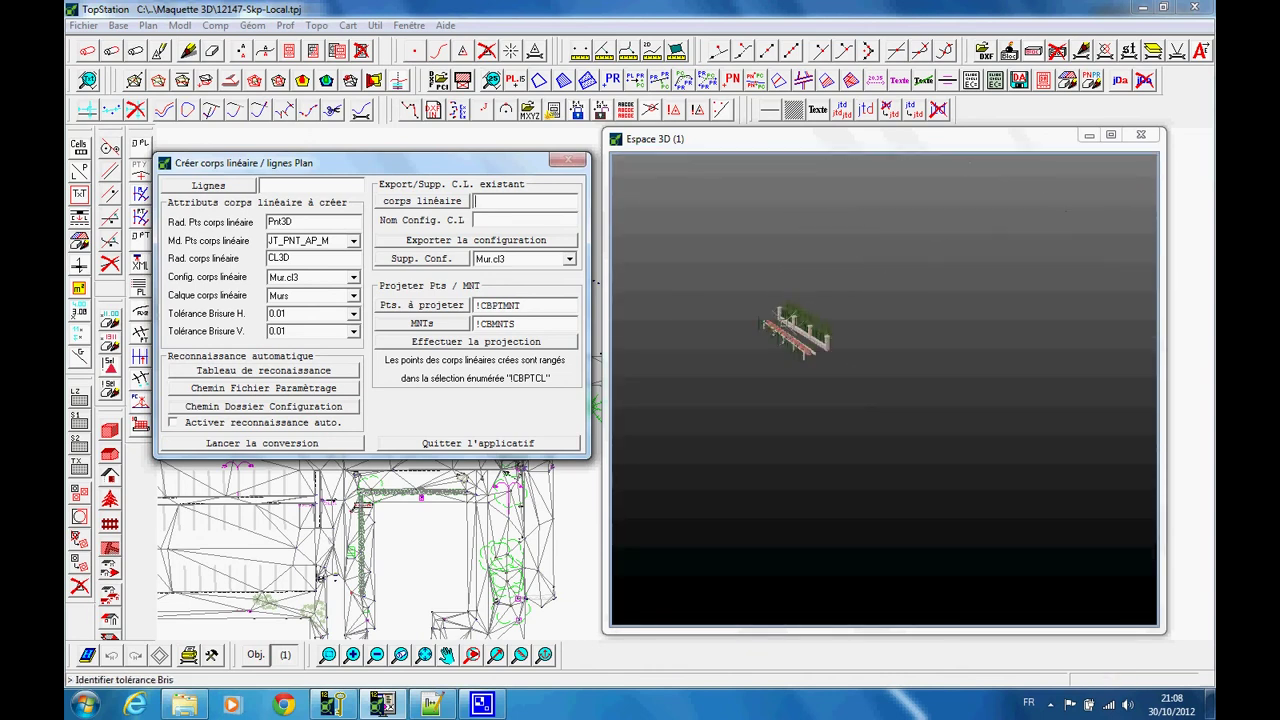
{"action": "scroll", "coordinate": [792, 316], "scroll_direction": "up", "scroll_amount": 3}
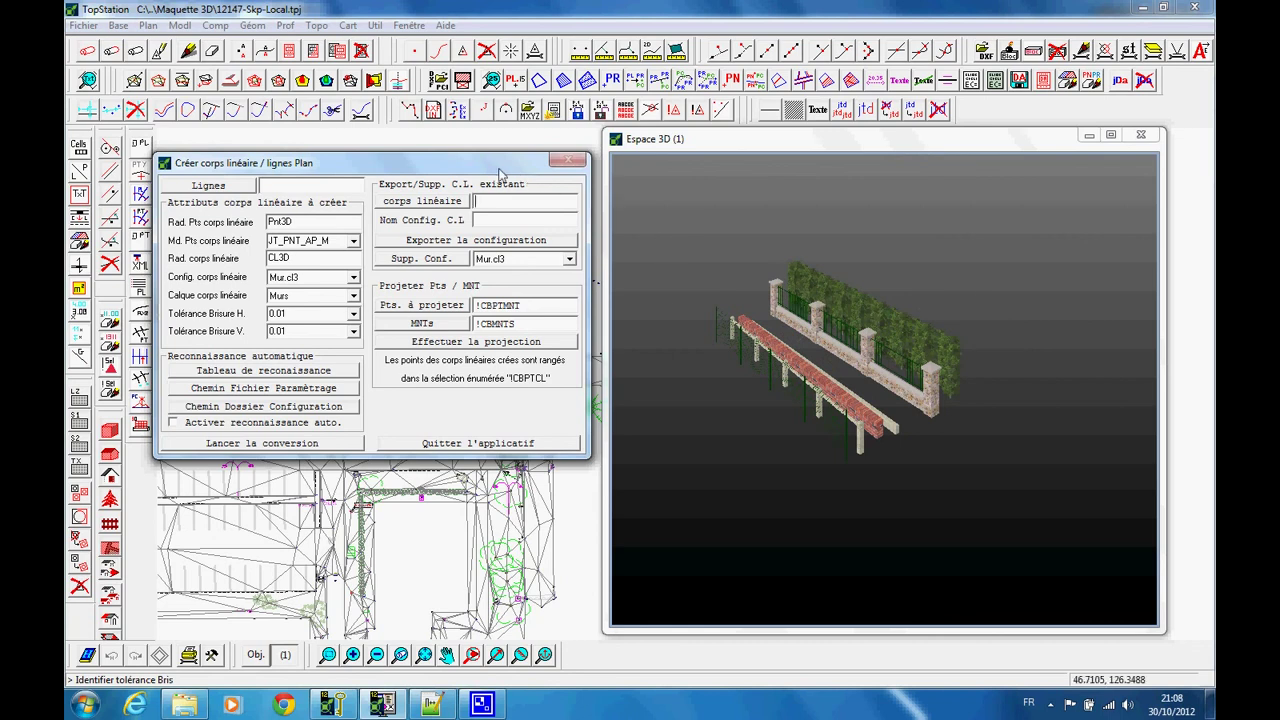
{"action": "left_click_drag", "start_coordinate": [498, 172], "coordinate": [868, 138]}
{"action": "scroll", "coordinate": [308, 378], "scroll_direction": "down", "scroll_amount": 3}
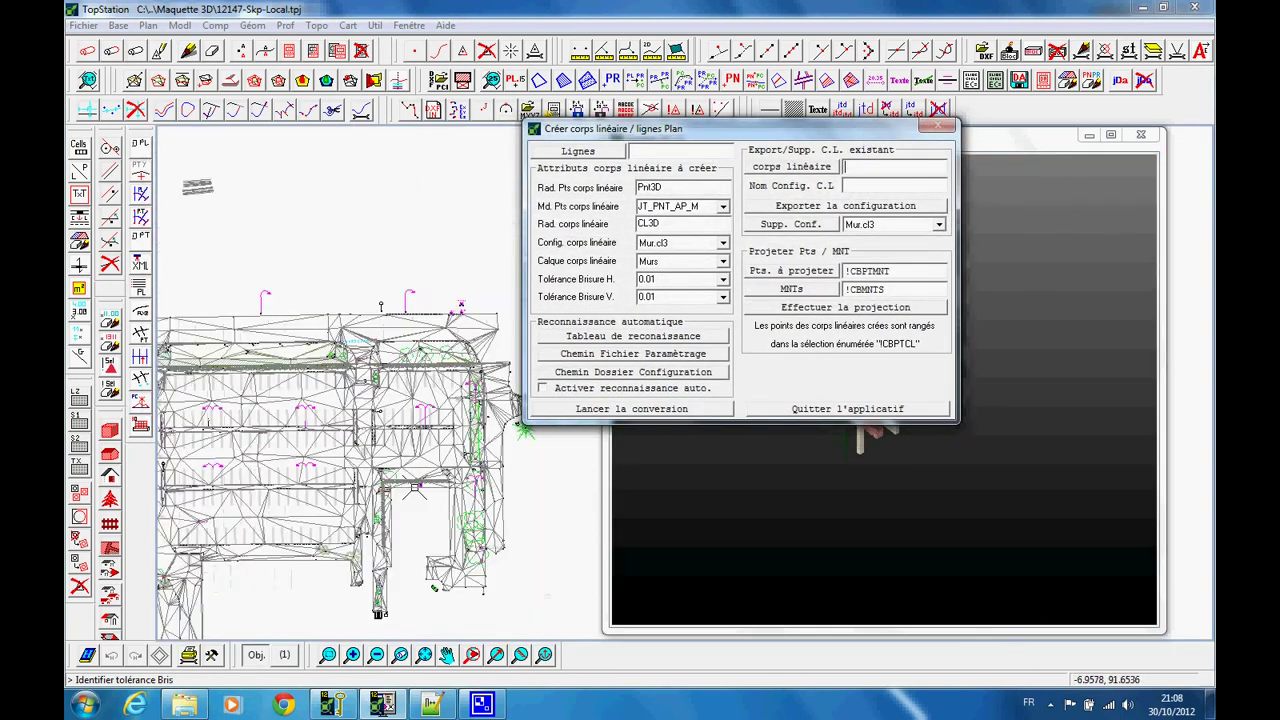
{"action": "scroll", "coordinate": [308, 378], "scroll_direction": "down", "scroll_amount": 3}
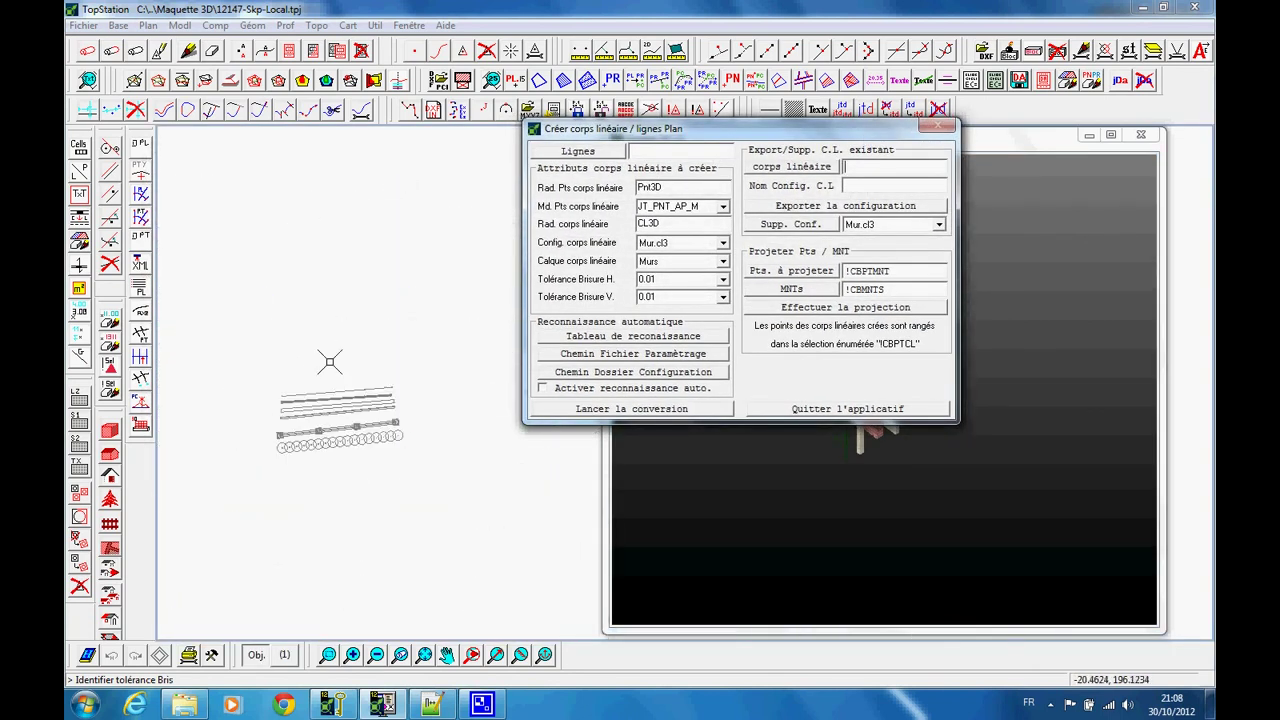
{"action": "left_click_drag", "start_coordinate": [658, 138], "coordinate": [300, 139]}
{"action": "left_click_drag", "start_coordinate": [680, 140], "coordinate": [685, 141]}
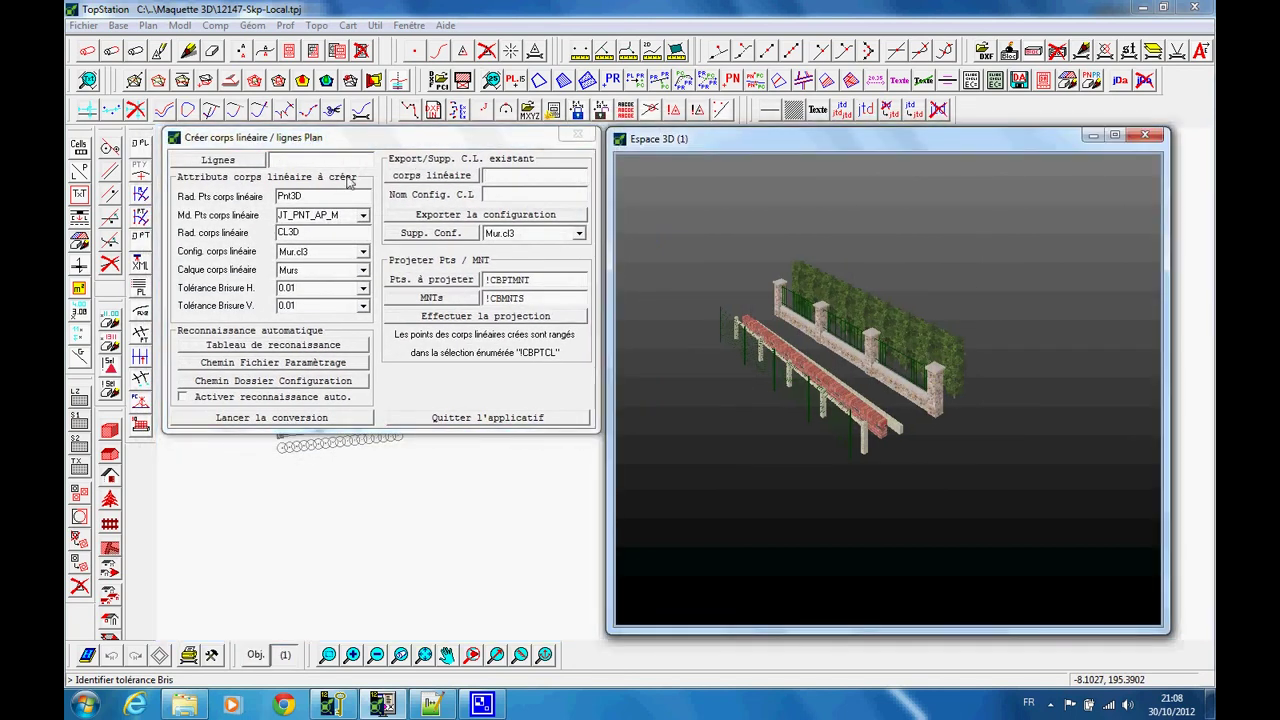
- Review the linear body configurations offered for deletion and open the automatic recognition table
{"action": "left_click", "coordinate": [579, 234]}
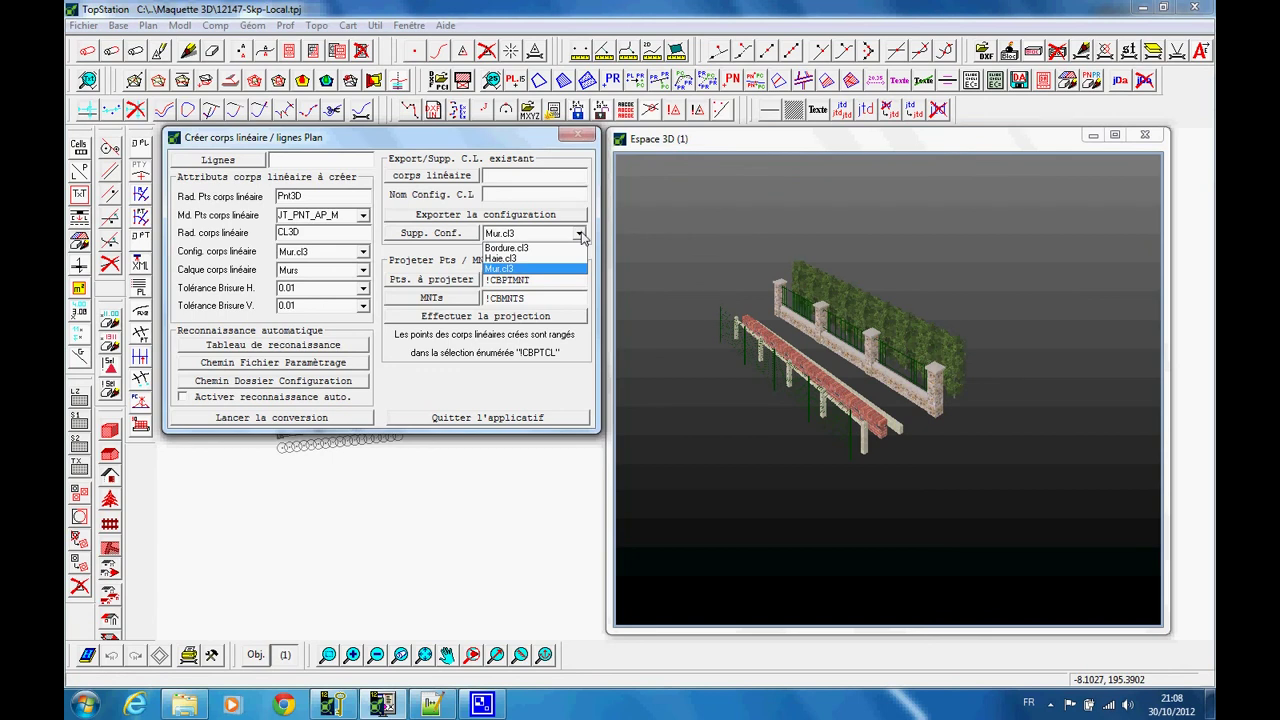
{"action": "left_click", "coordinate": [580, 234]}
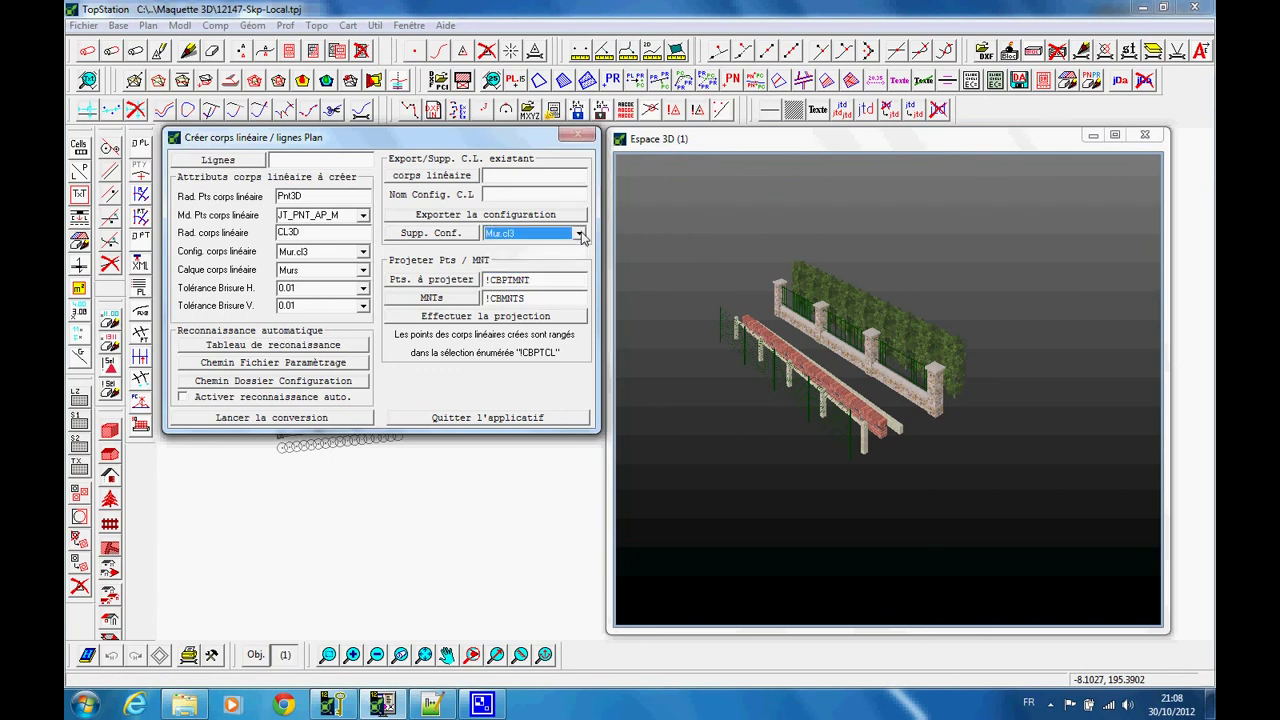
{"action": "left_click", "coordinate": [277, 345]}
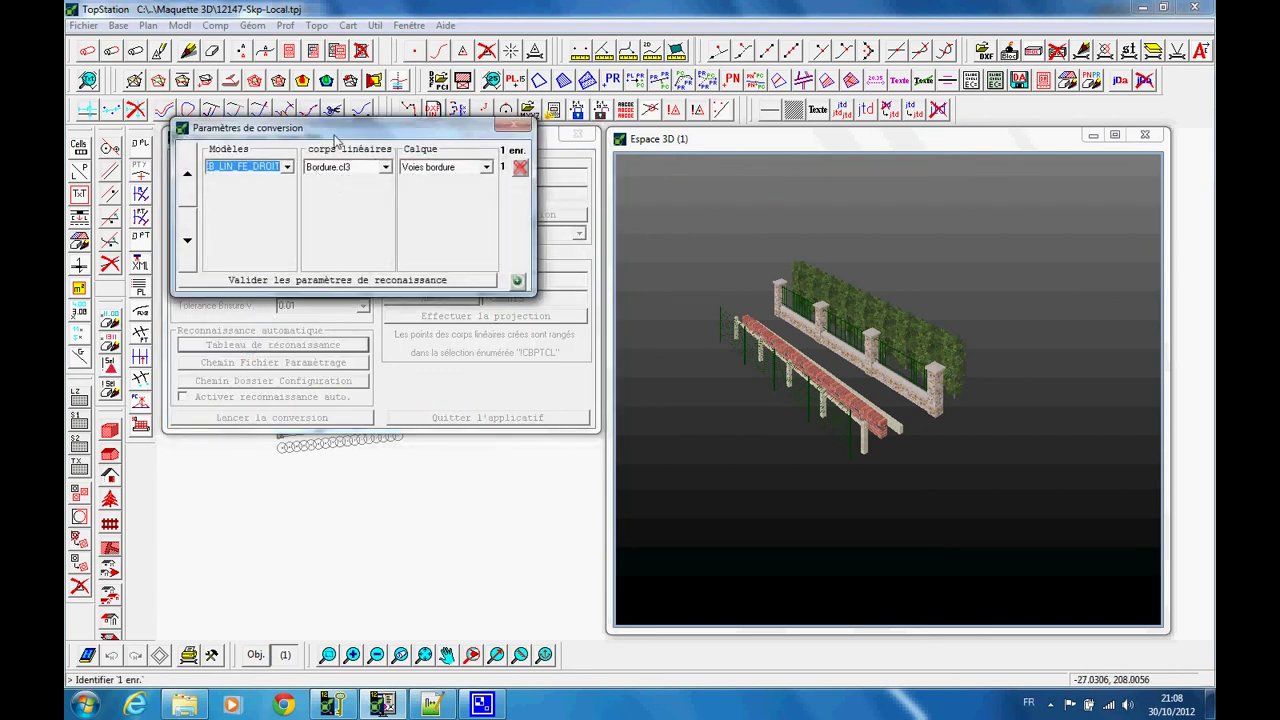
{"action": "left_click_drag", "start_coordinate": [337, 141], "coordinate": [380, 144]}
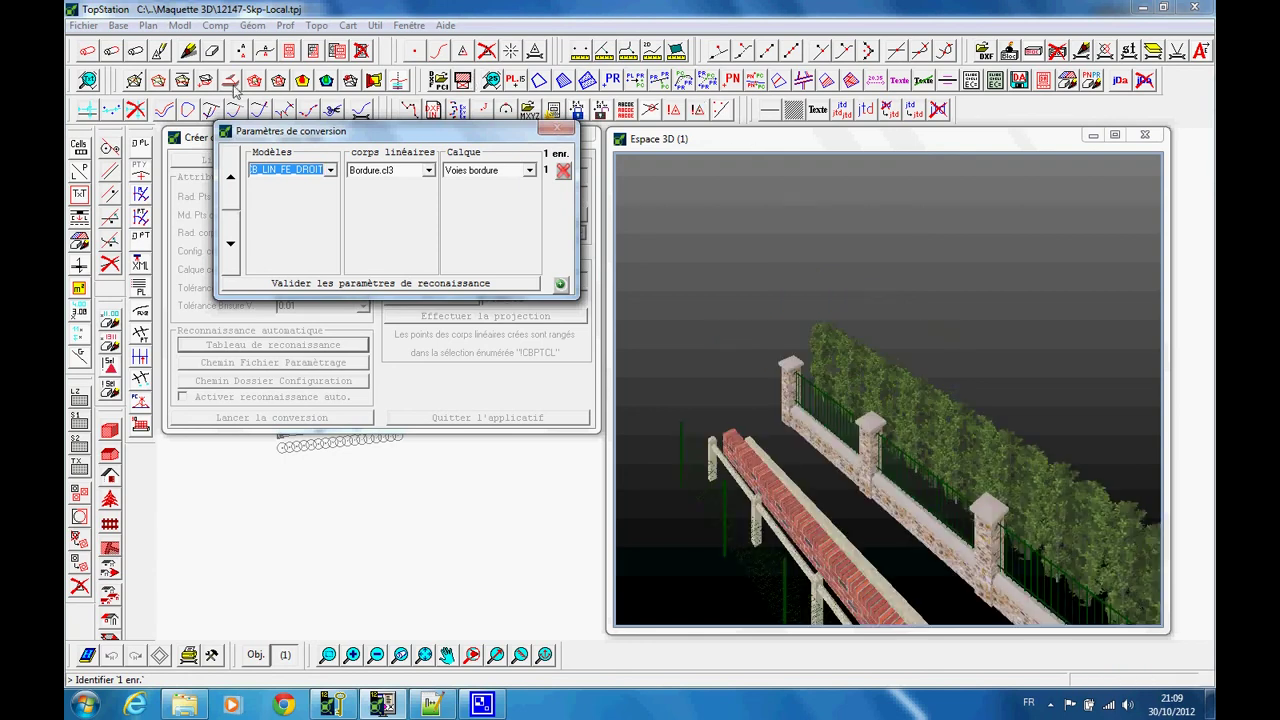
- Look over the whole site model in the 3D view and its triangulated terrain in the plan
{"action": "left_click", "coordinate": [254, 12]}
{"action": "left_click", "coordinate": [315, 265]}
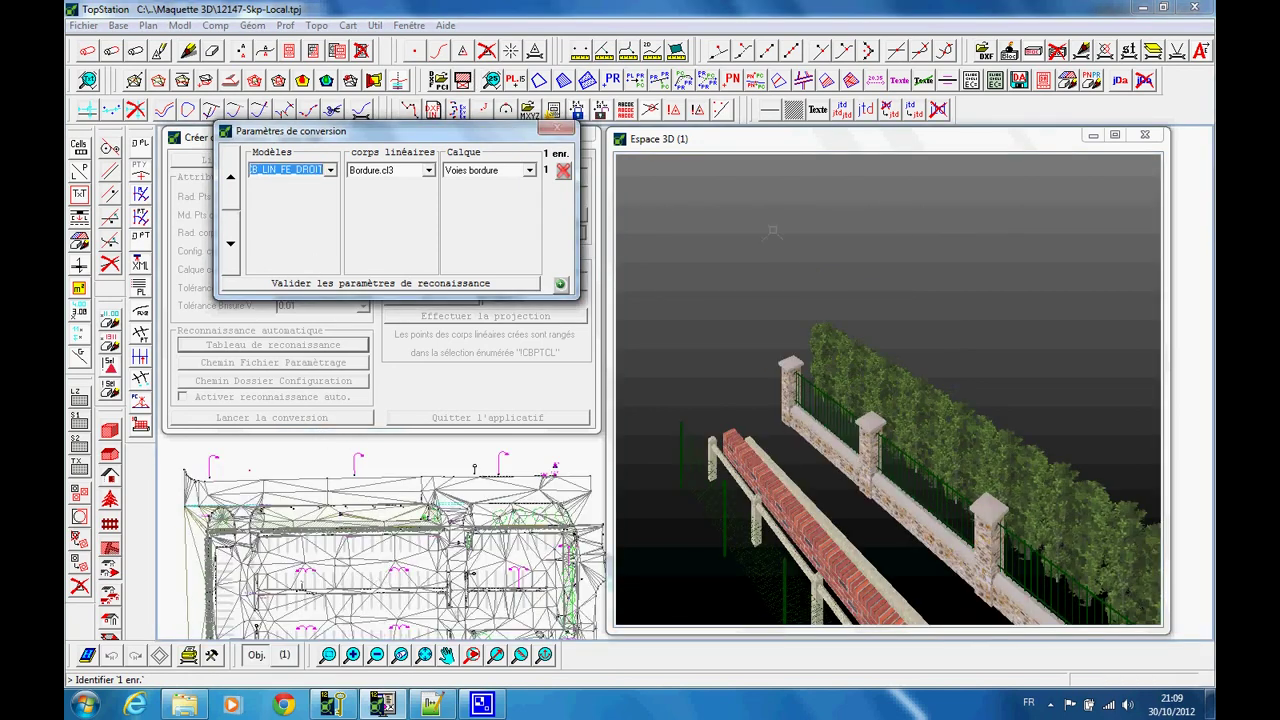
{"action": "scroll", "coordinate": [745, 371], "scroll_direction": "down", "scroll_amount": 6}
{"action": "scroll", "coordinate": [927, 240], "scroll_direction": "up", "scroll_amount": 5}
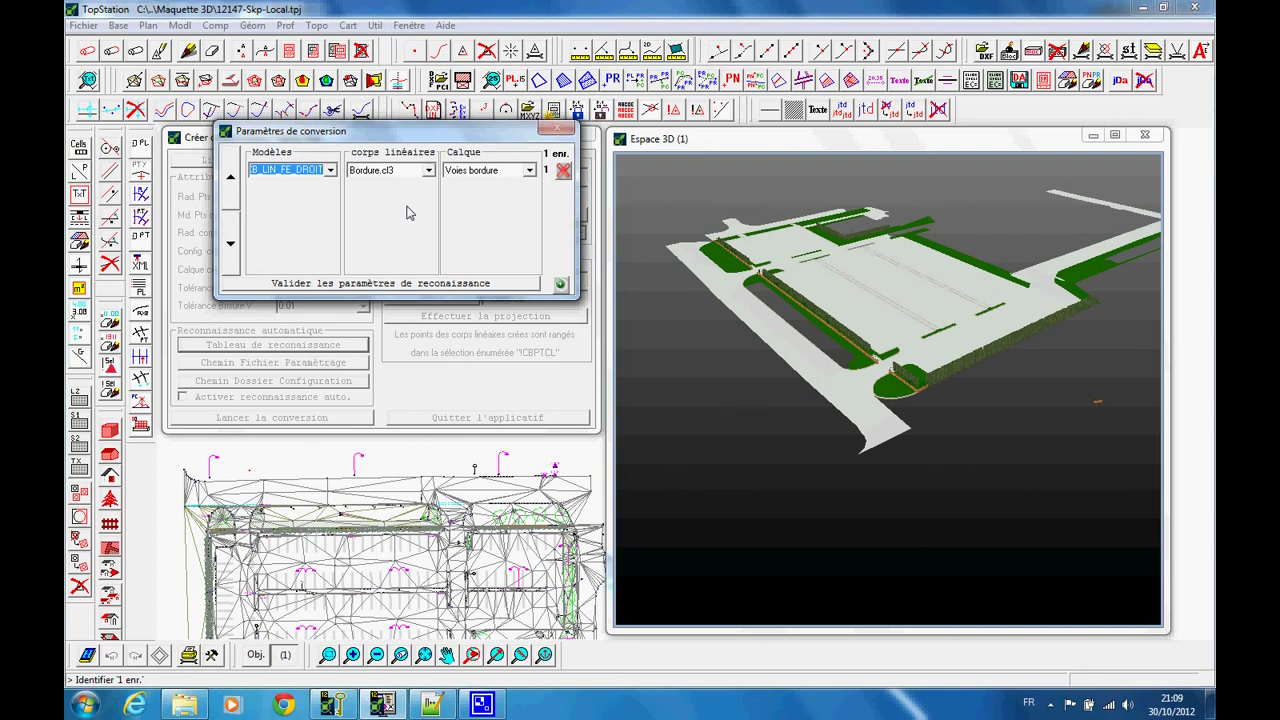
{"action": "left_click", "coordinate": [488, 703]}
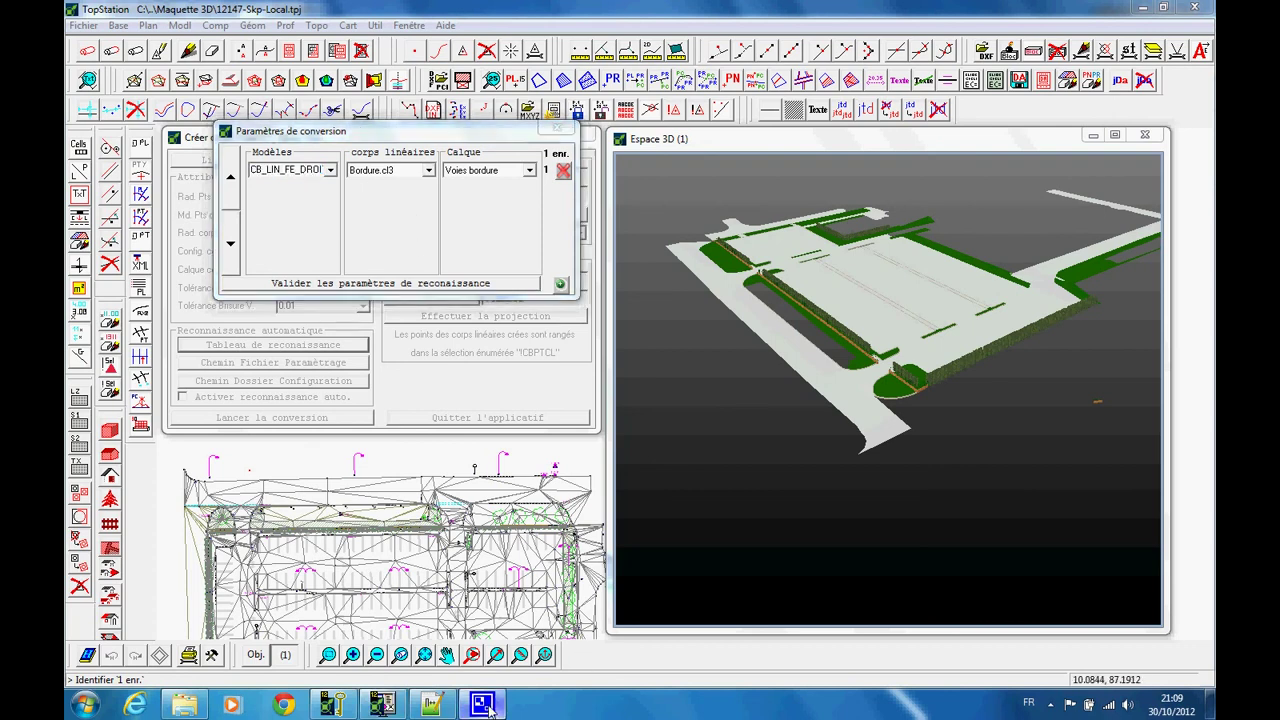
{"action": "left_click", "coordinate": [1142, 7]}
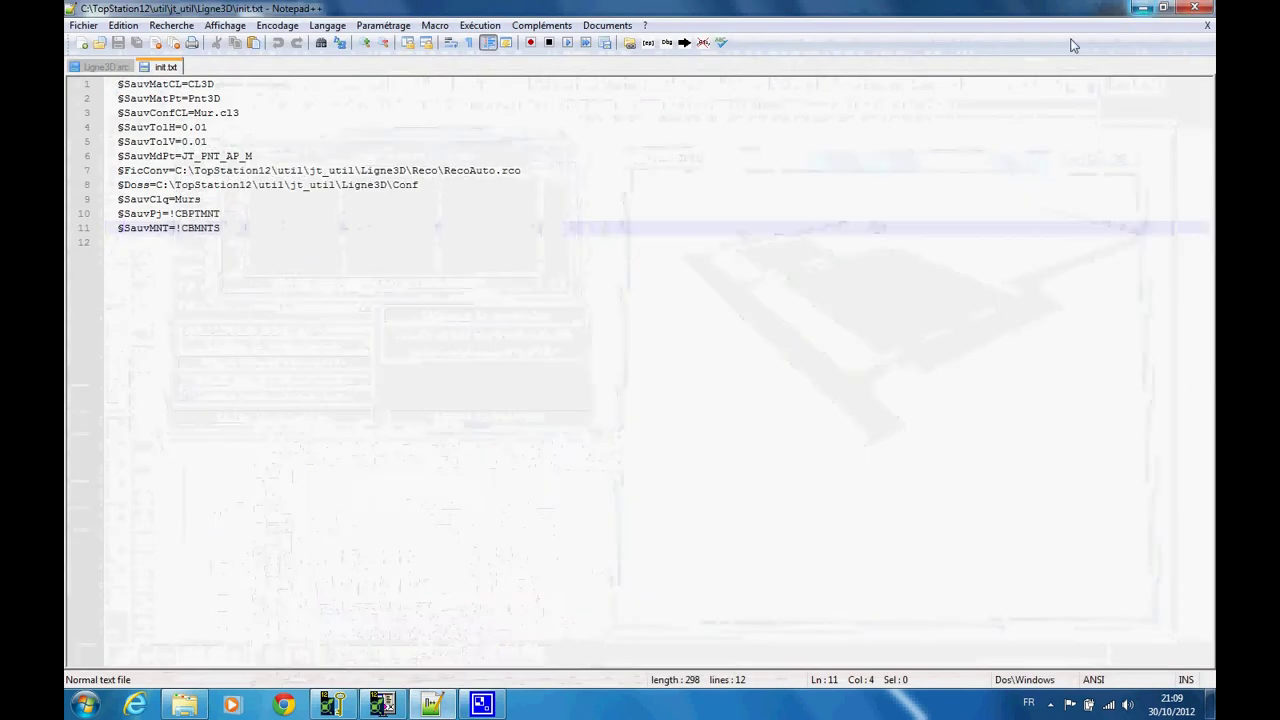
{"action": "left_click", "coordinate": [1138, 7]}
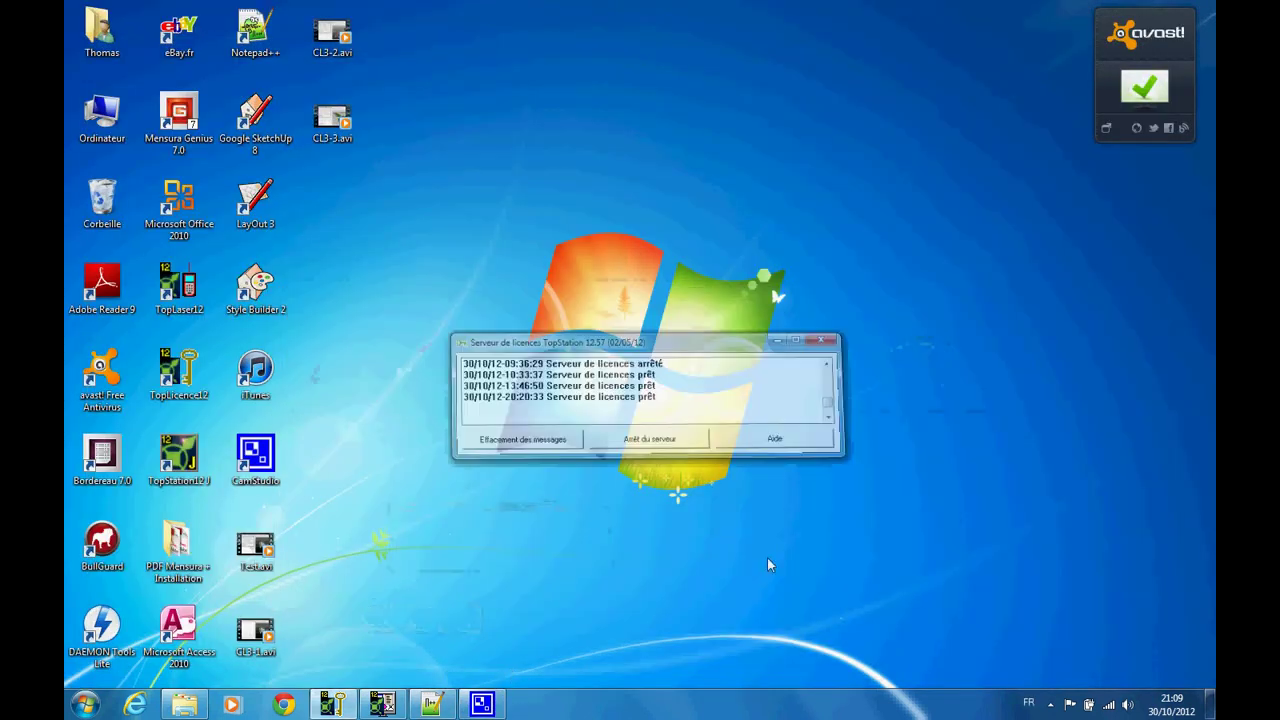
{"action": "left_click", "coordinate": [1050, 704]}
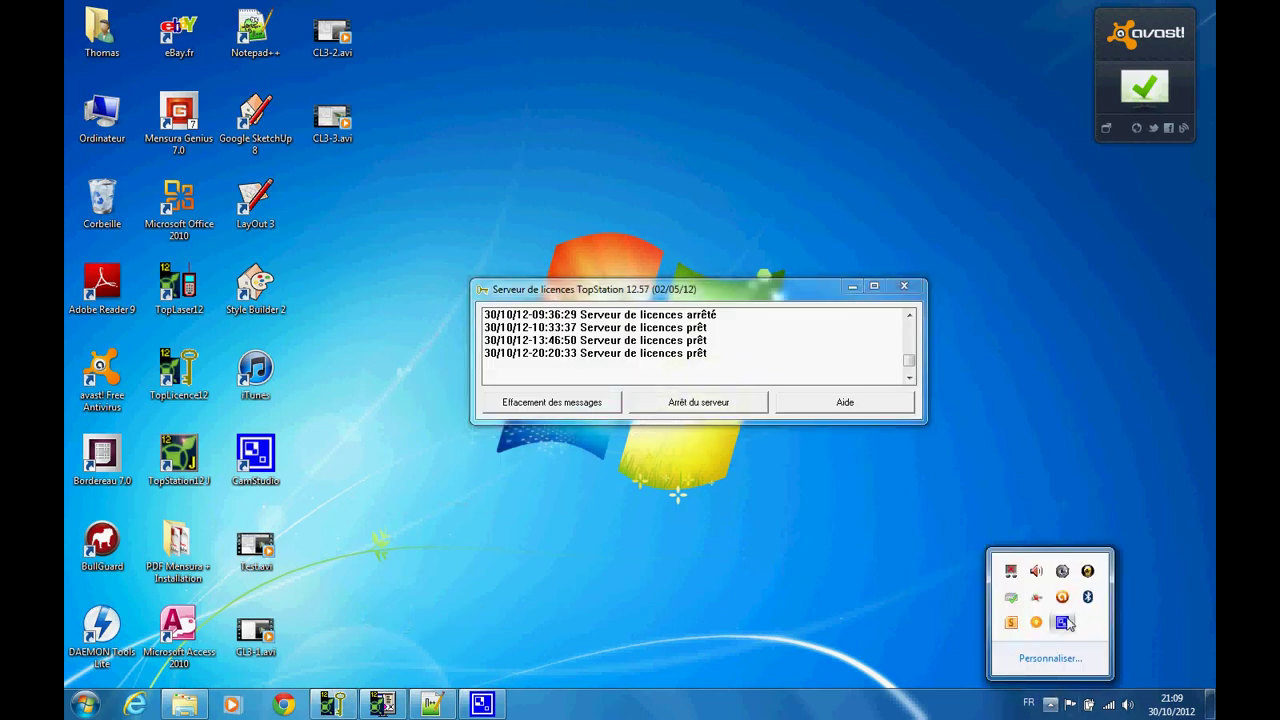